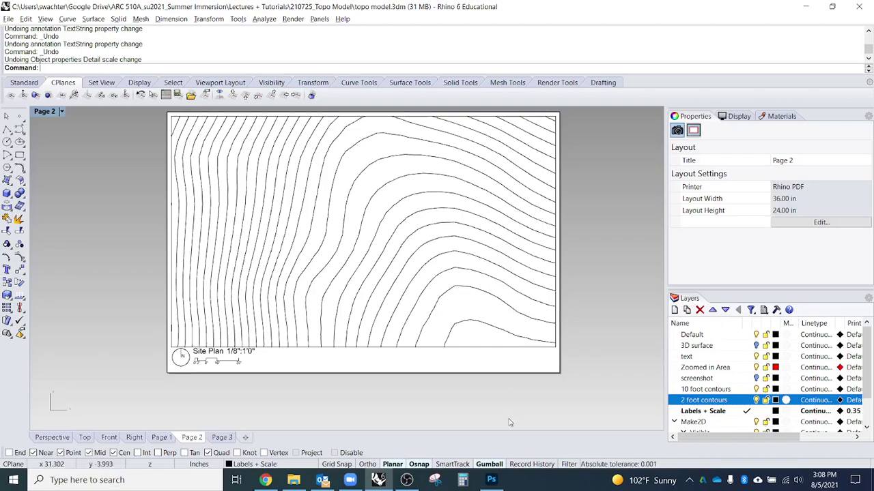
Review the Page 2 layout's printer and paper size settings and keep them as they are.
right_click(190, 438)
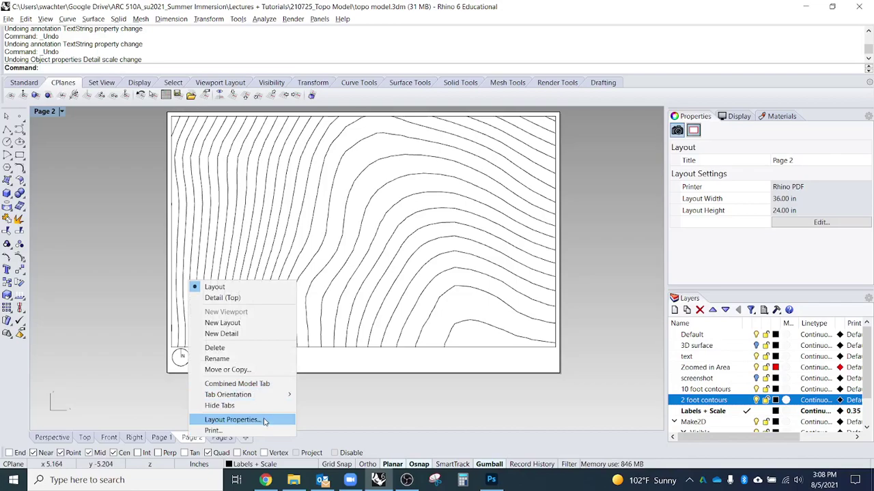
right_click(189, 441)
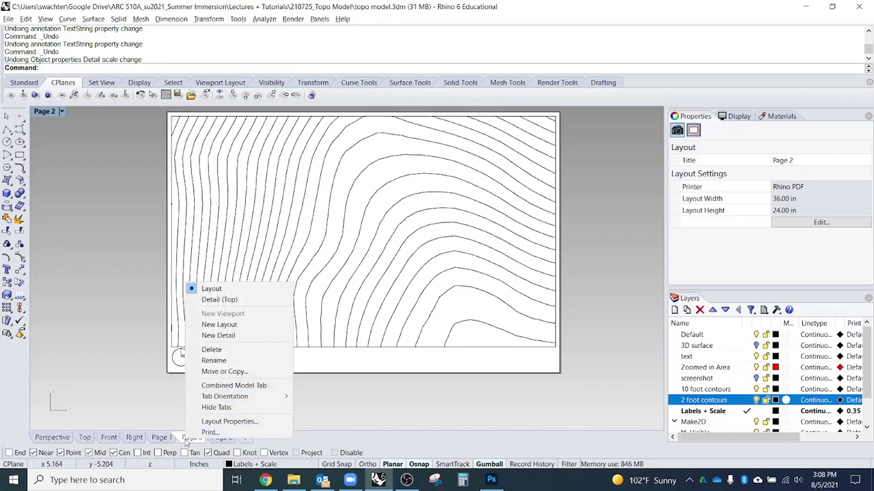
left_click(219, 421)
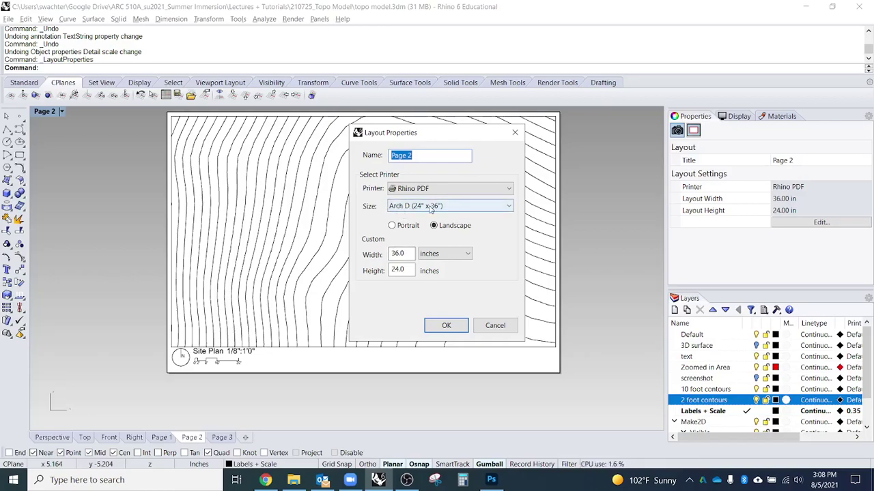
left_click(445, 325)
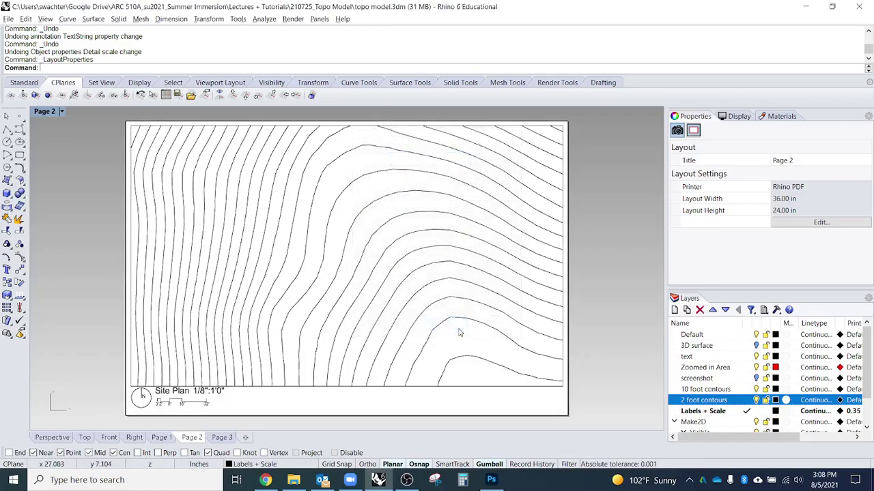
Set the Page 2 detail view's scale to 1 inch on page for 2 feet in model.
left_click(264, 387)
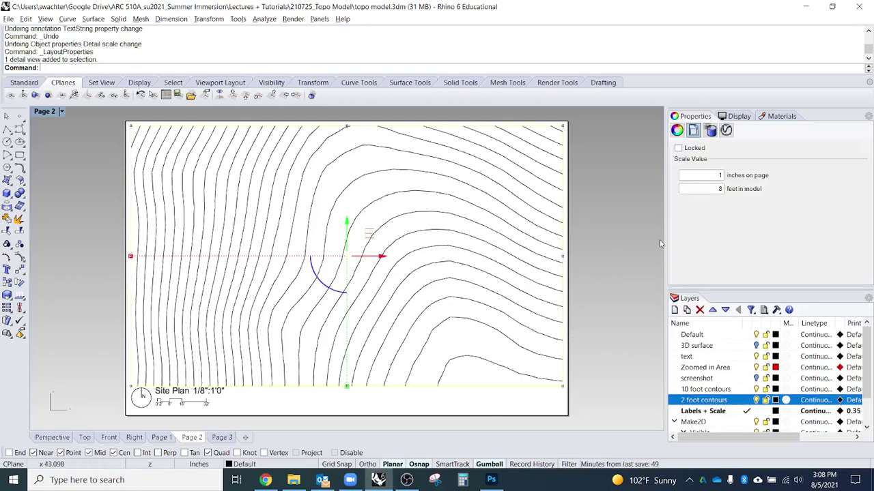
double_click(718, 191)
left_click(621, 204)
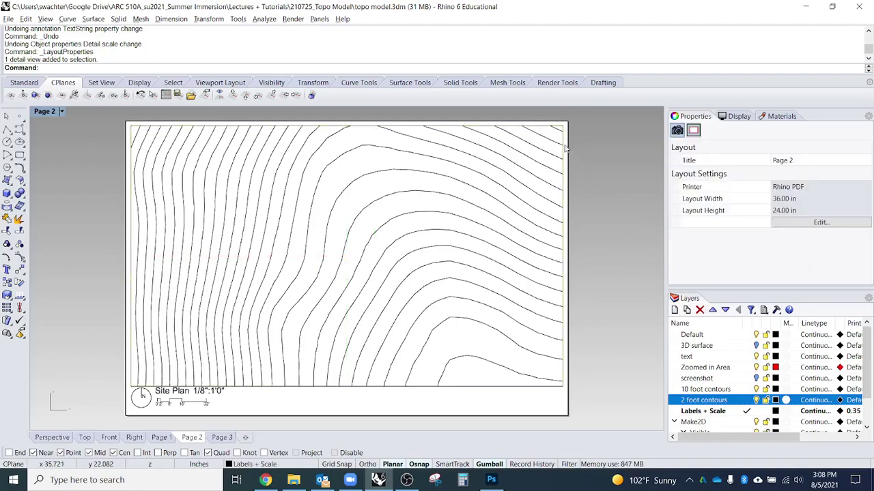
left_click(562, 205)
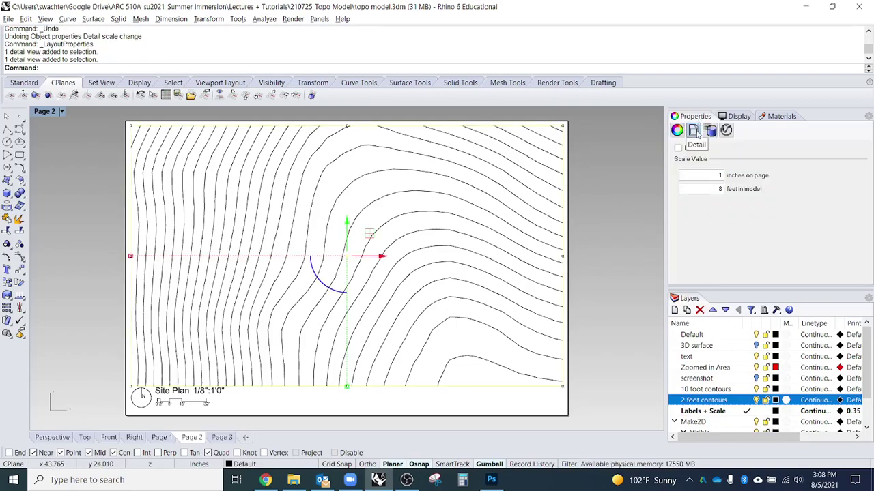
double_click(718, 188)
type("2")
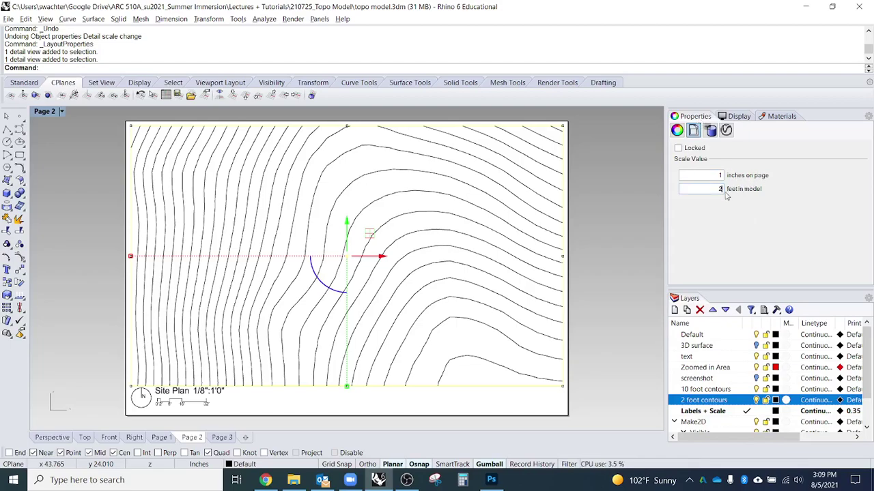
left_click(622, 308)
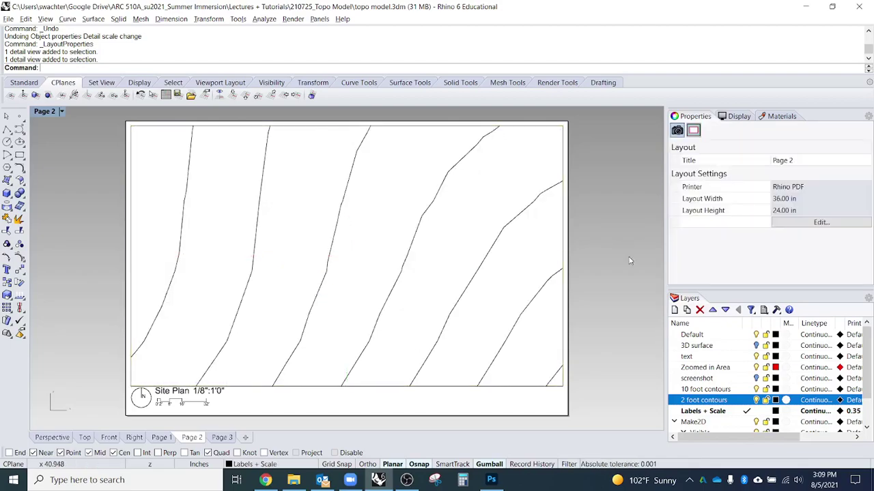
Delete the graphic scale bar with its labels and move the Site Plan title and scale text slightly down.
scroll(345, 386, "up", 4)
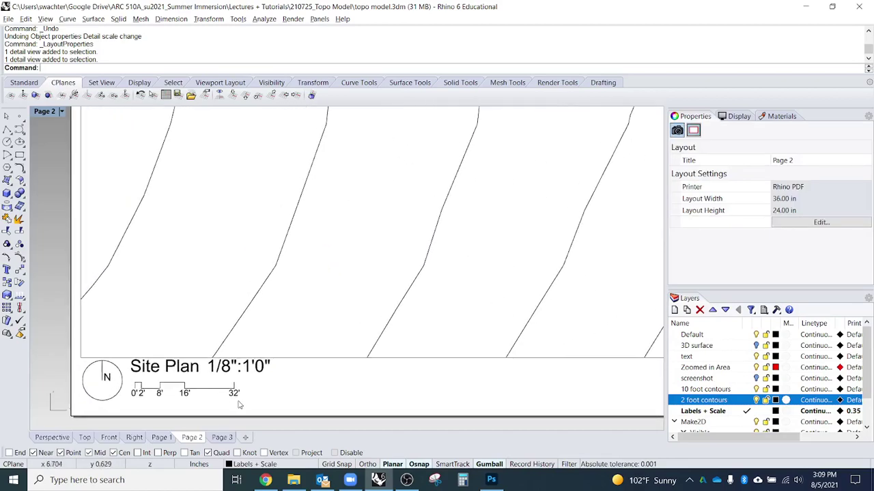
left_click_drag(344, 387, 201, 353)
key("Delete")
left_click_drag(202, 303, 412, 389)
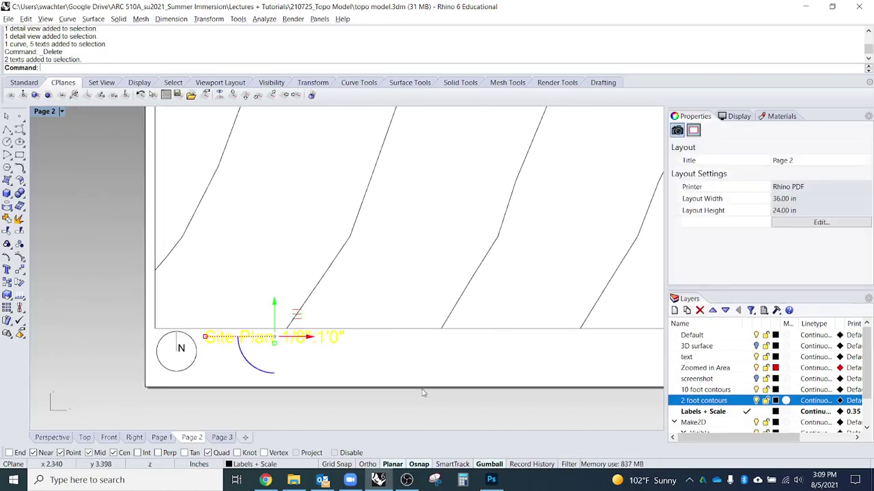
left_click_drag(278, 311, 275, 327)
key("Escape")
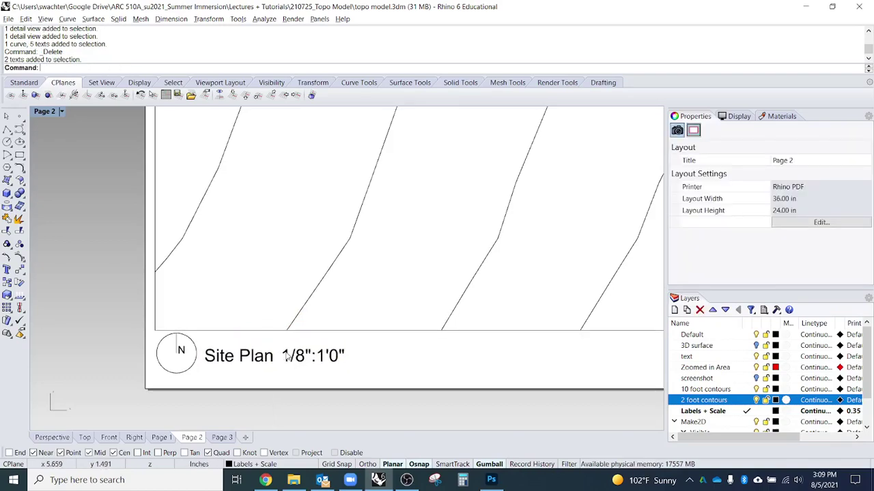
Change the scale text beside the Site Plan title to 1/2":1'0".
double_click(338, 356)
left_click(374, 301)
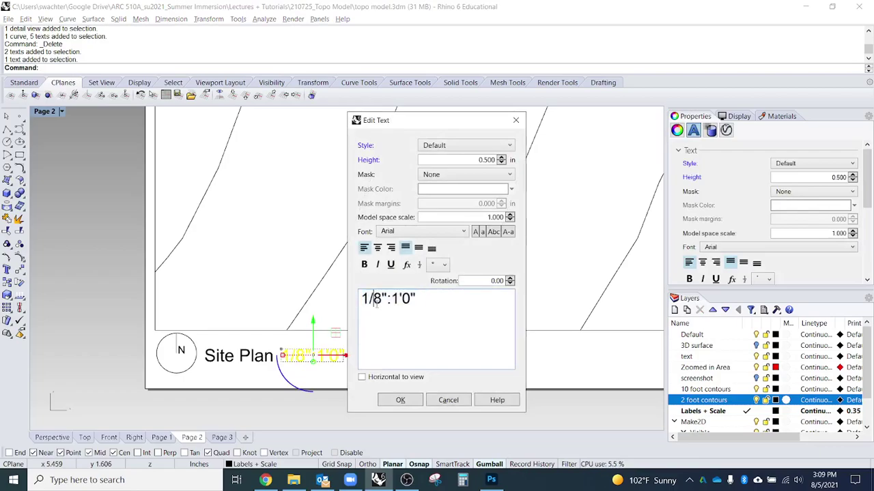
key("Delete")
type("2")
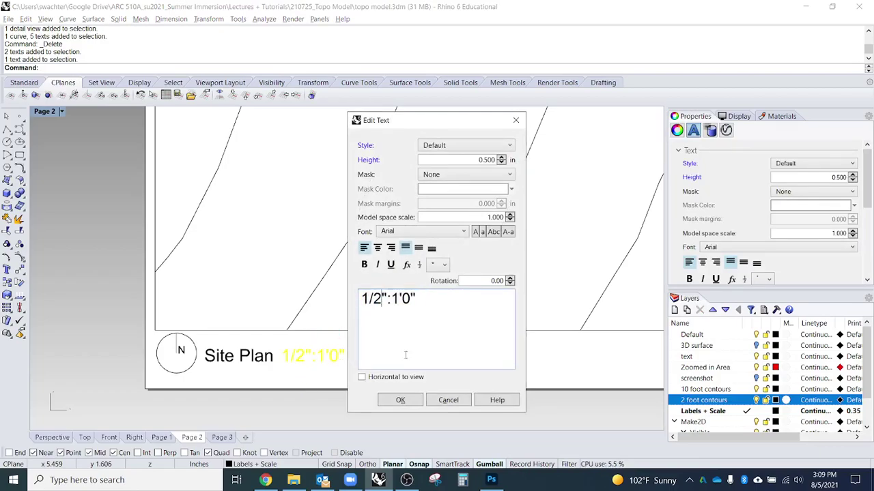
left_click(400, 400)
scroll(232, 350, "down", 5)
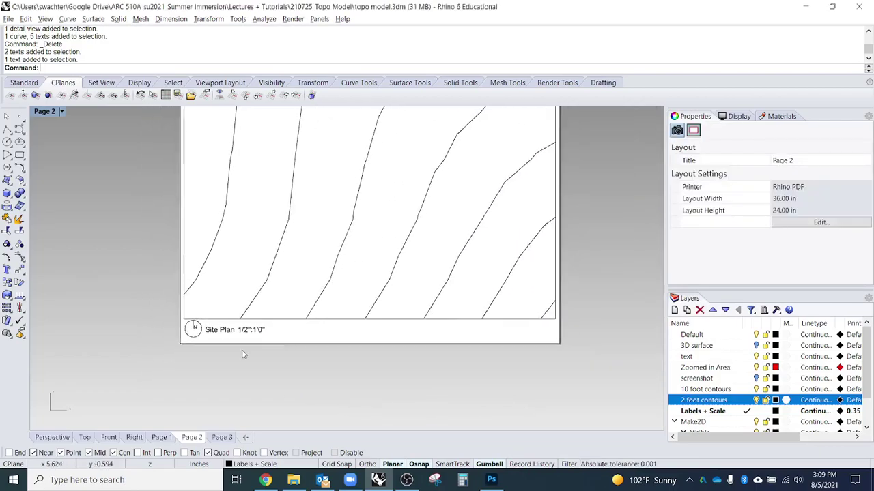
scroll(276, 374, "up", 2)
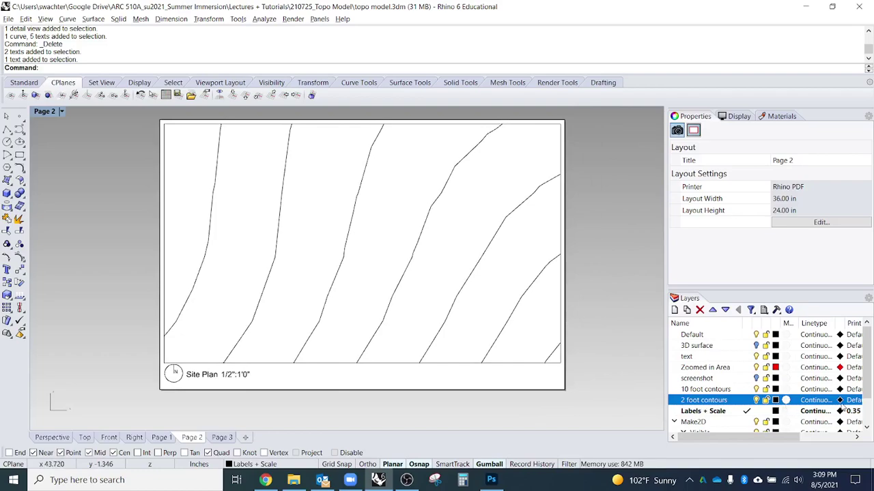
Identify a contour's layer inside the detail and set the 2 foot contours layer's print width to 0.5 mm.
double_click(473, 335)
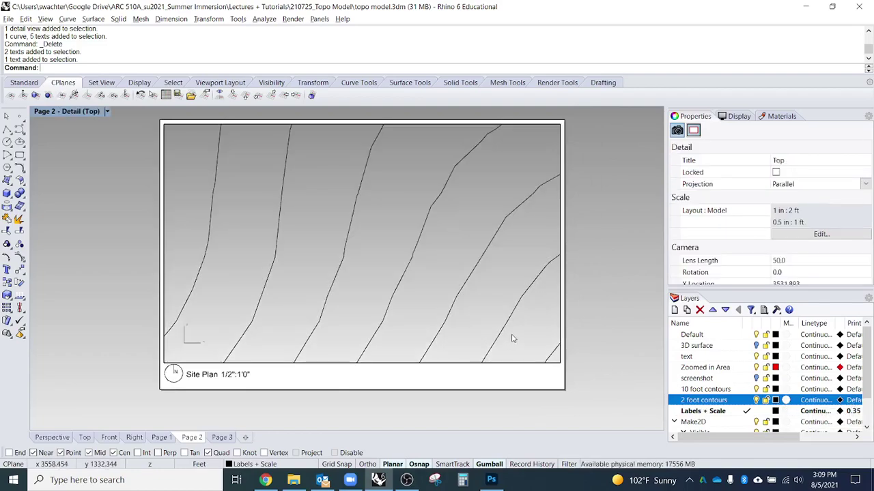
left_click(511, 328)
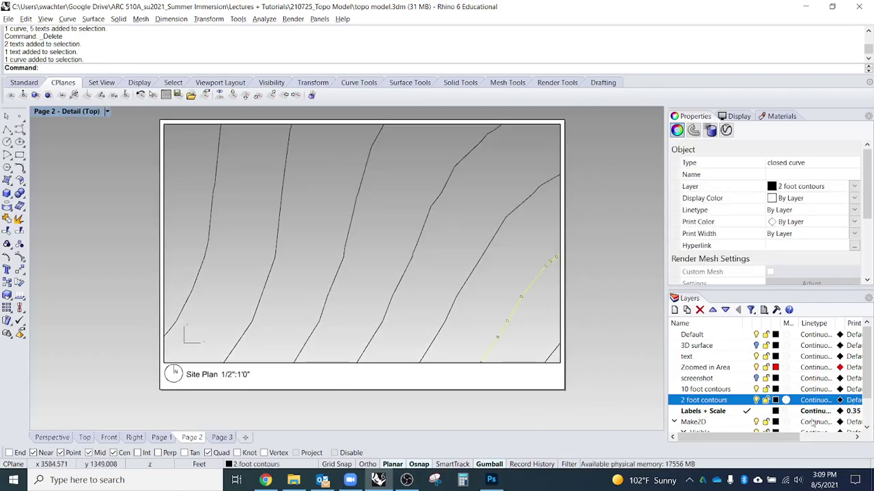
left_click(855, 401)
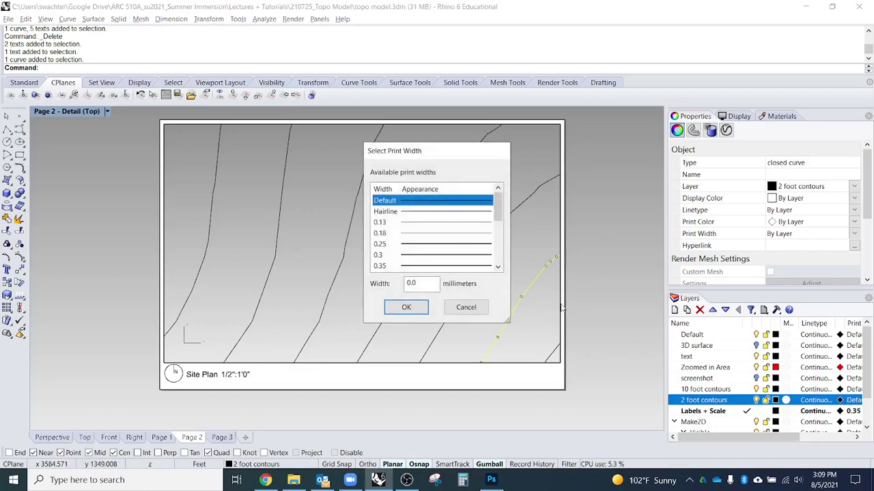
scroll(410, 254, "down", 1)
left_click(410, 244)
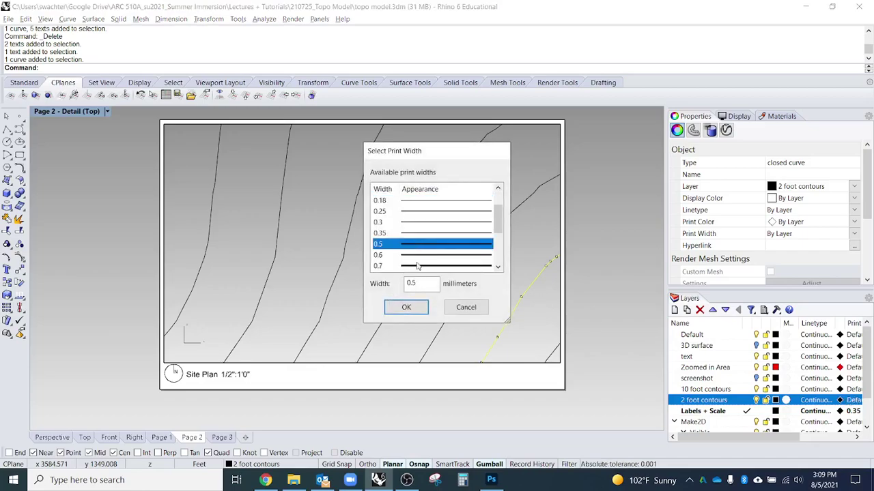
left_click(415, 308)
double_click(440, 397)
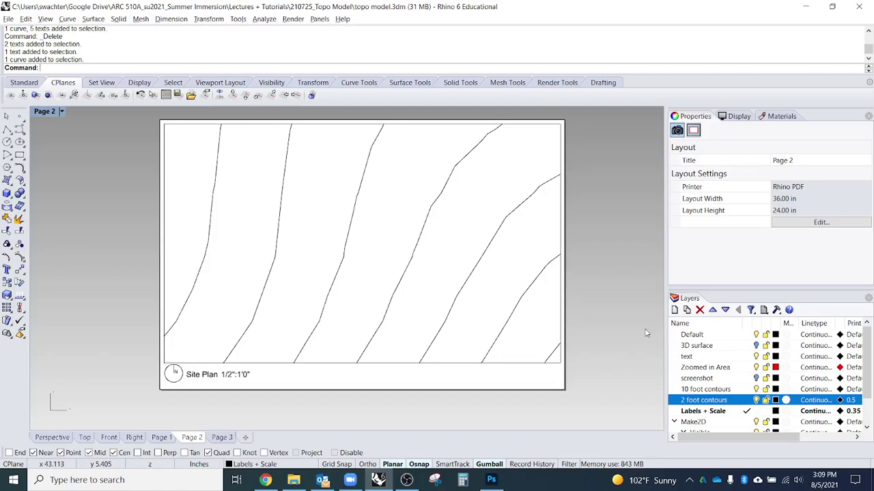
Print the Page 2 layout to PDF at 300 dots per inch, overwriting the existing topo model.pdf.
key("ctrl+p")
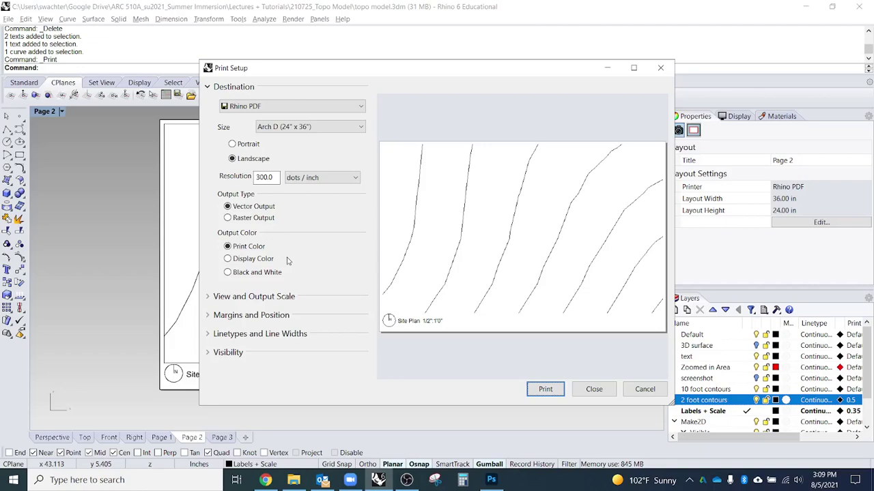
left_click_drag(275, 177, 181, 176)
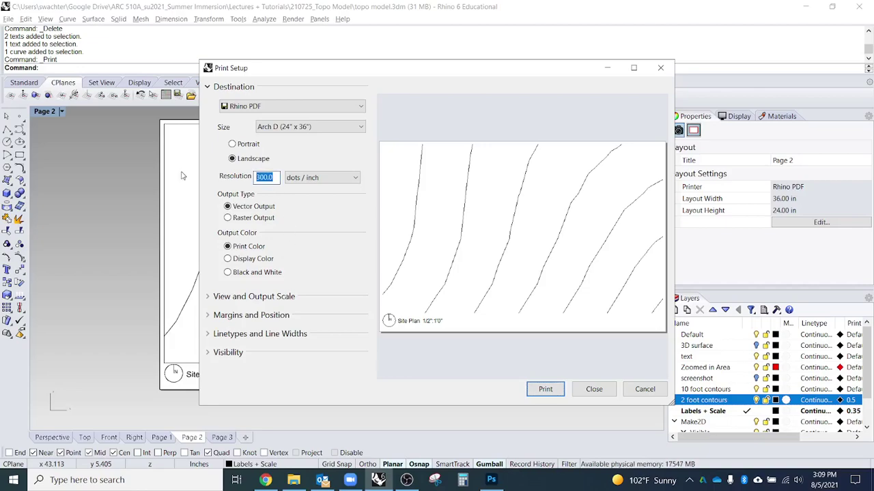
type("30")
left_click(545, 389)
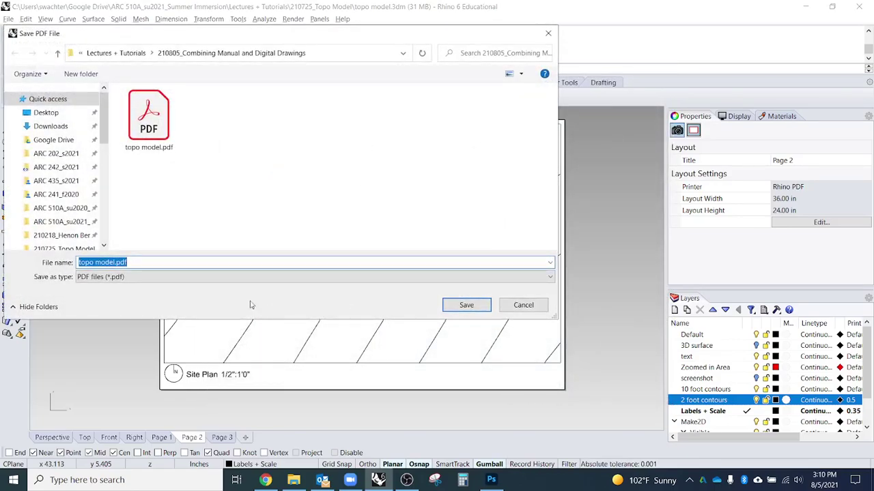
left_click(165, 124)
left_click(468, 305)
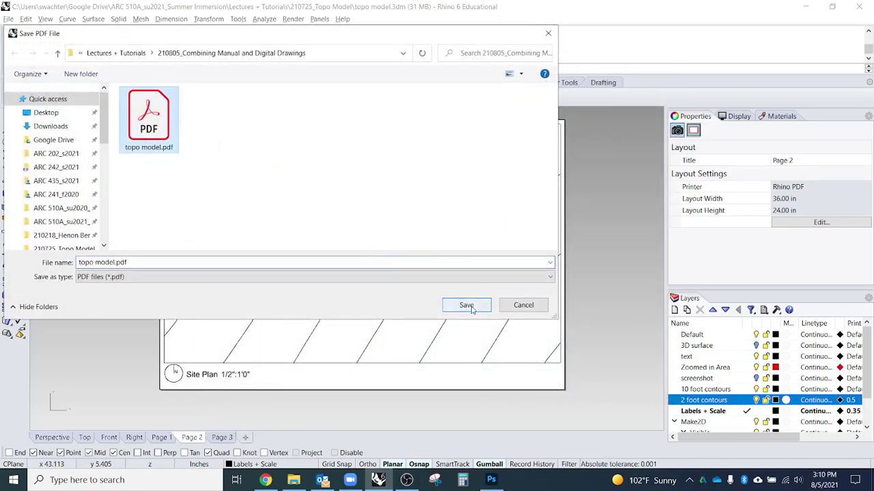
left_click(428, 283)
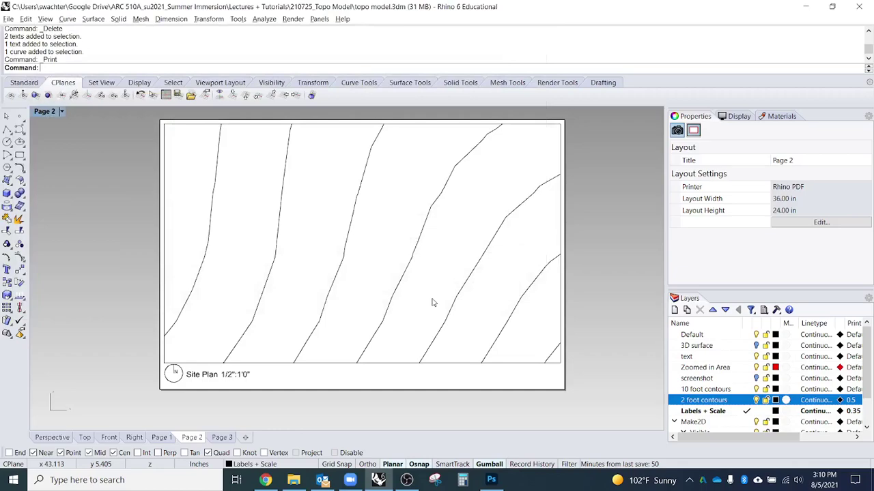
mouse_move(408, 310)
left_mouse_down()
mouse_move(414, 294)
mouse_move(415, 310)
left_mouse_up()
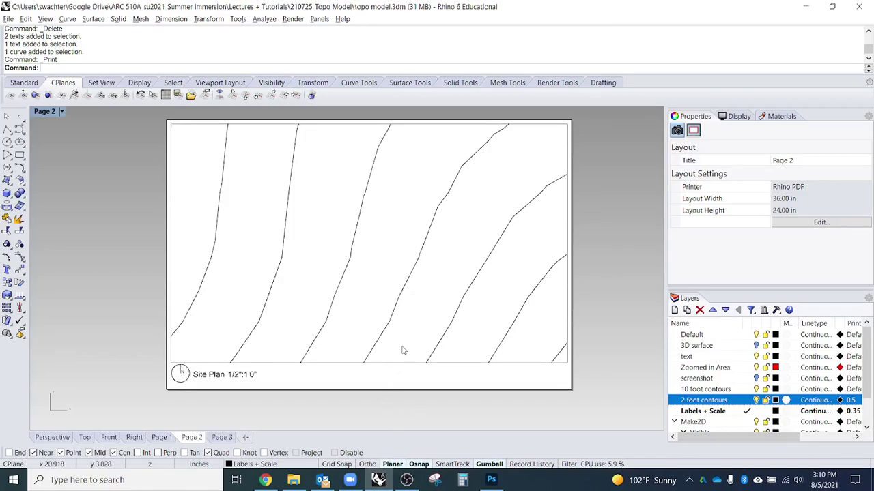
Switch to Photoshop and open topo model.pdf for import.
key("alt+Tab")
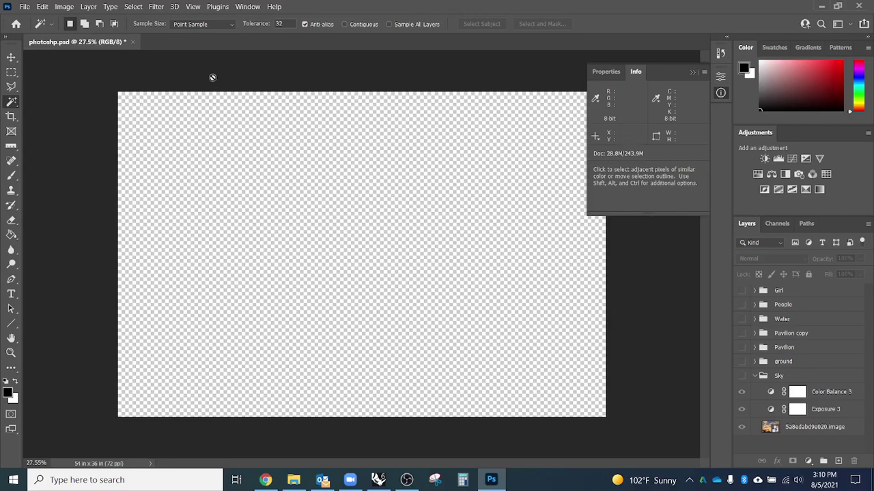
left_click(24, 6)
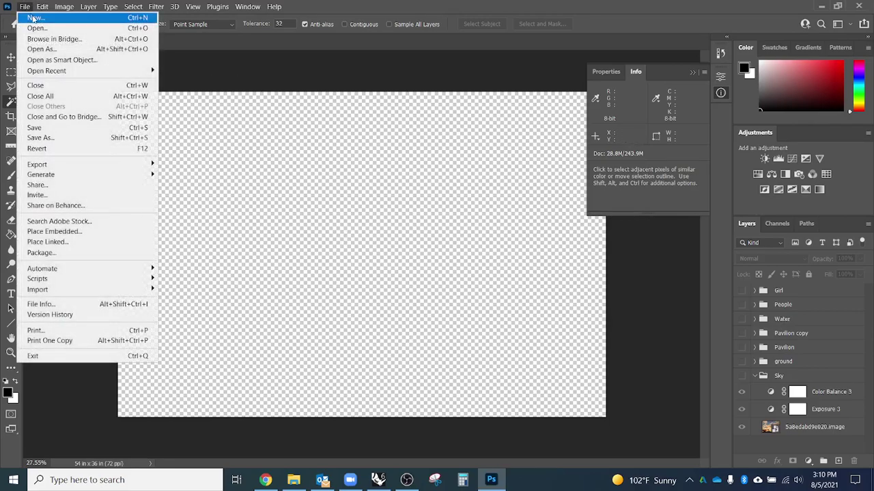
left_click(38, 28)
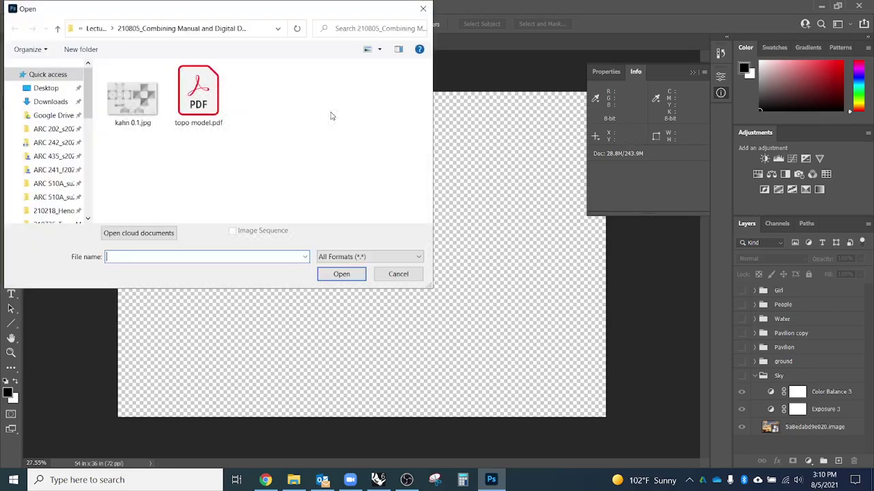
left_click(214, 116)
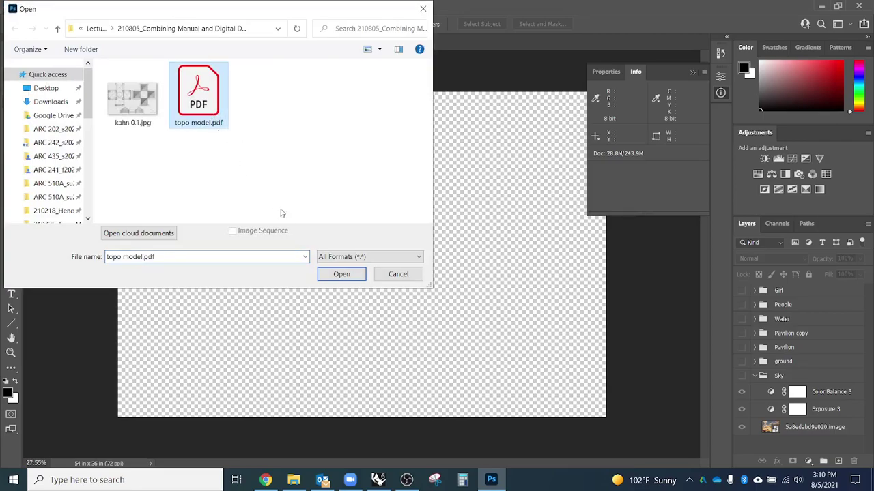
left_click(341, 274)
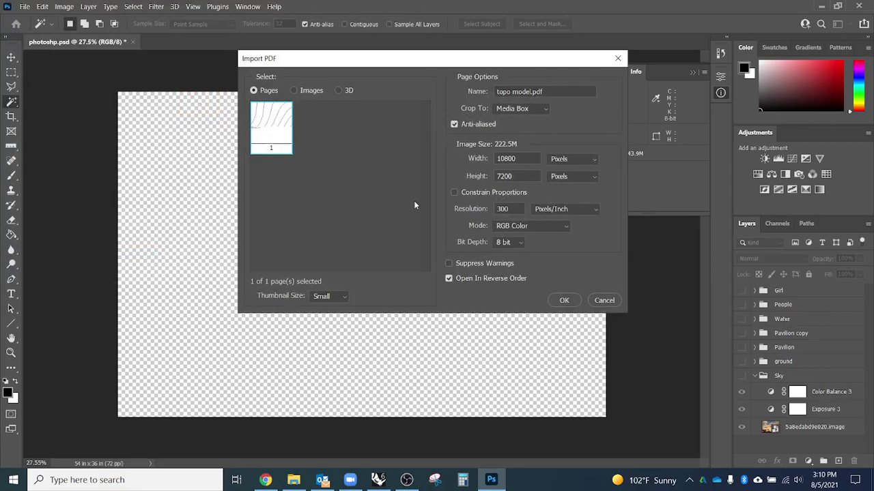
Try cropping the imported PDF page to Bounding Box and restore Media Box.
left_click(535, 112)
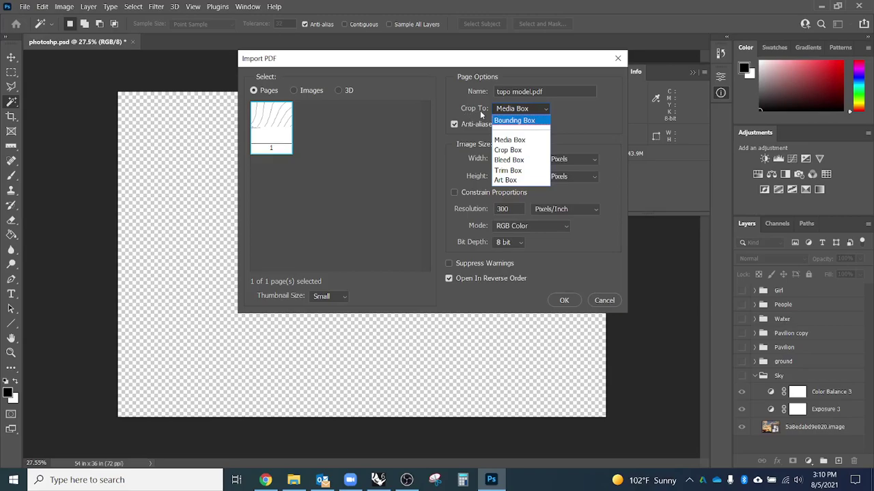
left_click(517, 122)
left_click(544, 111)
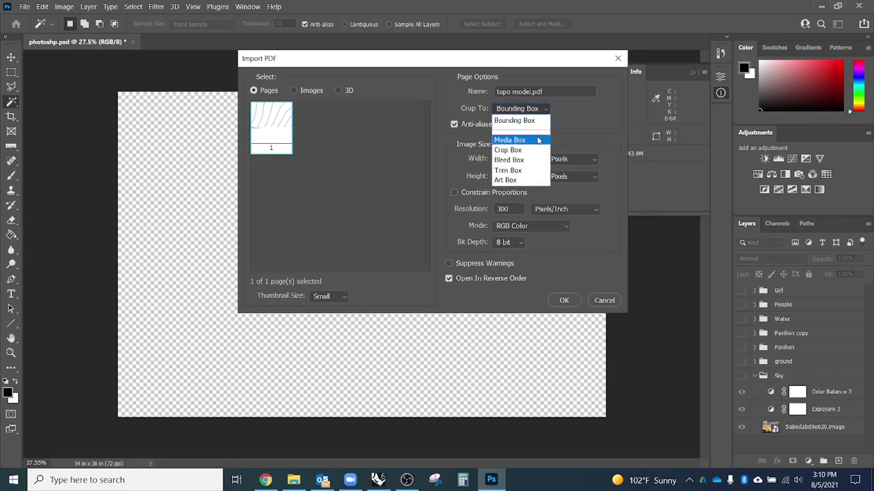
left_click(532, 140)
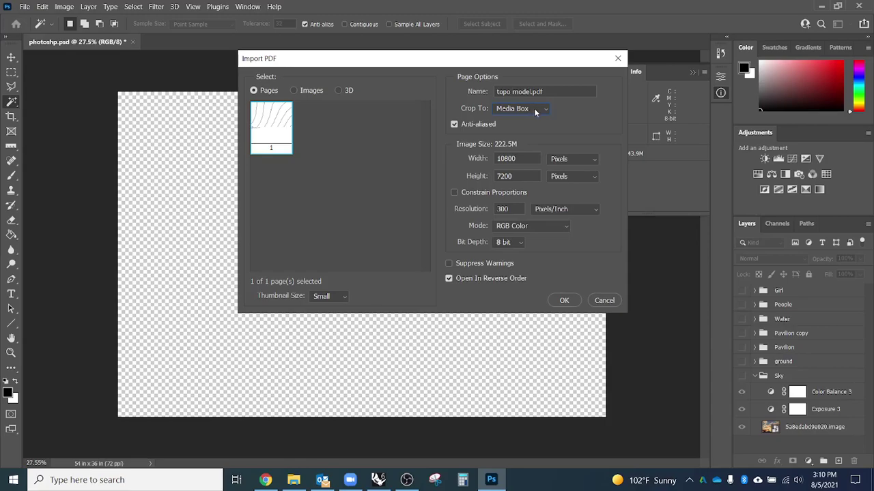
Set the PDF import size units to inches and the color mode to Grayscale, and import the page.
left_click(593, 162)
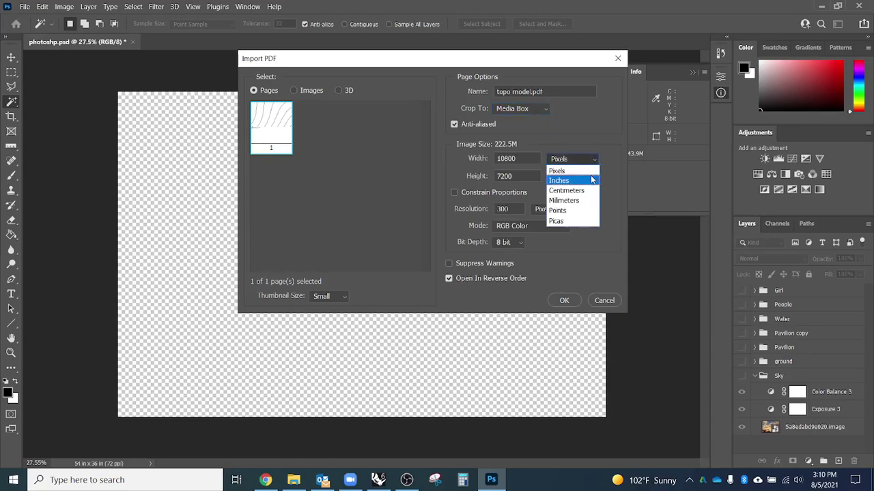
left_click(591, 181)
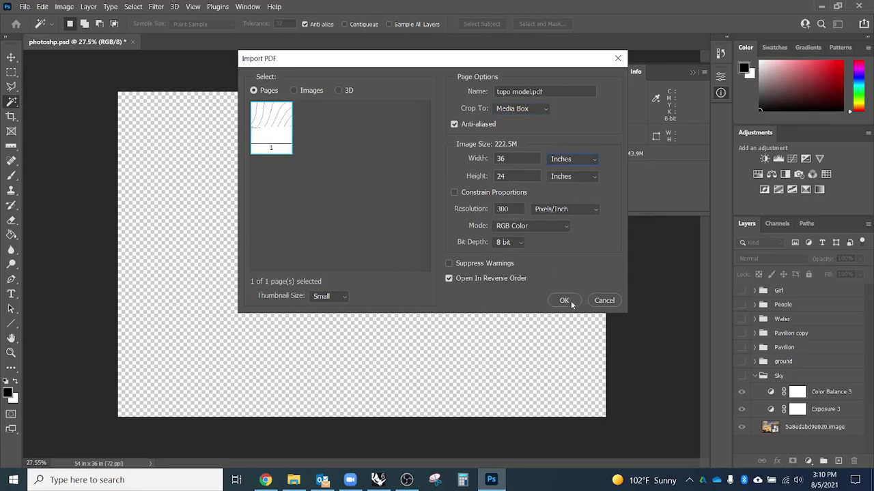
left_click(550, 230)
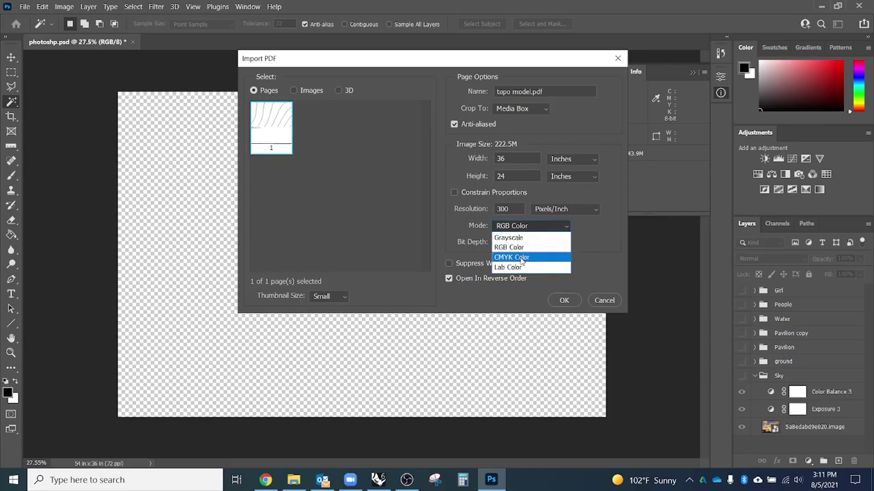
left_click(516, 238)
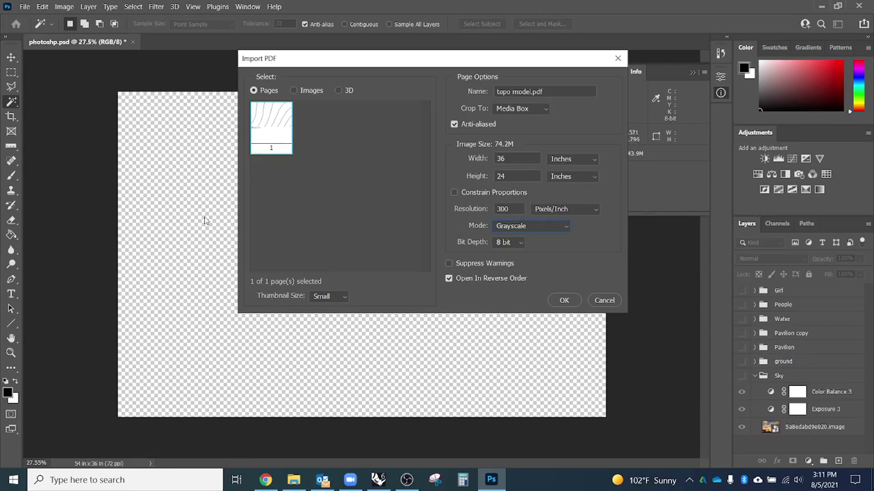
left_click(565, 301)
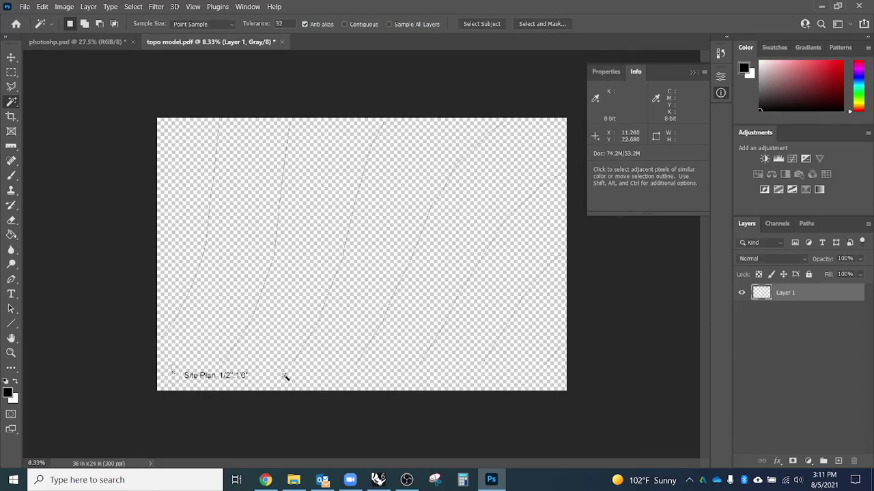
Examine the imported contour lines and site plan label up close and compare them with the Page 2 layout in Rhino.
left_click_drag(334, 323, 587, 102)
scroll(492, 325, "down", 2)
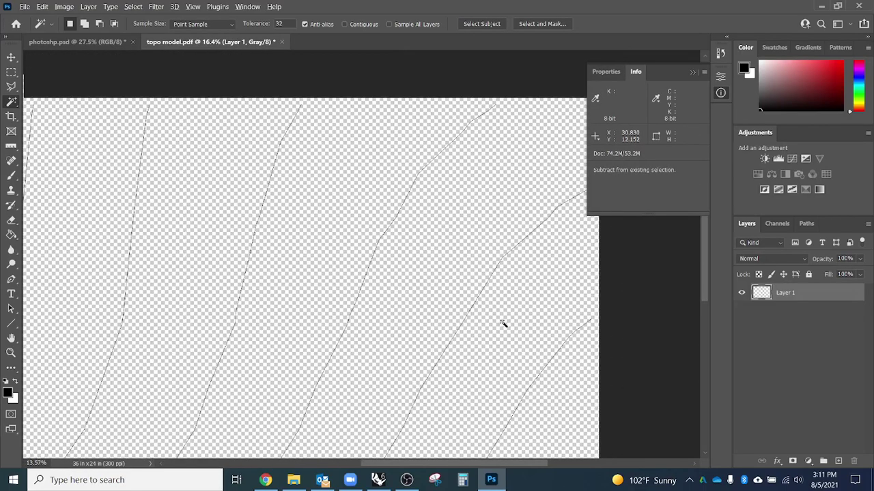
left_click_drag(401, 319, 473, 260)
scroll(472, 262, "down", 2)
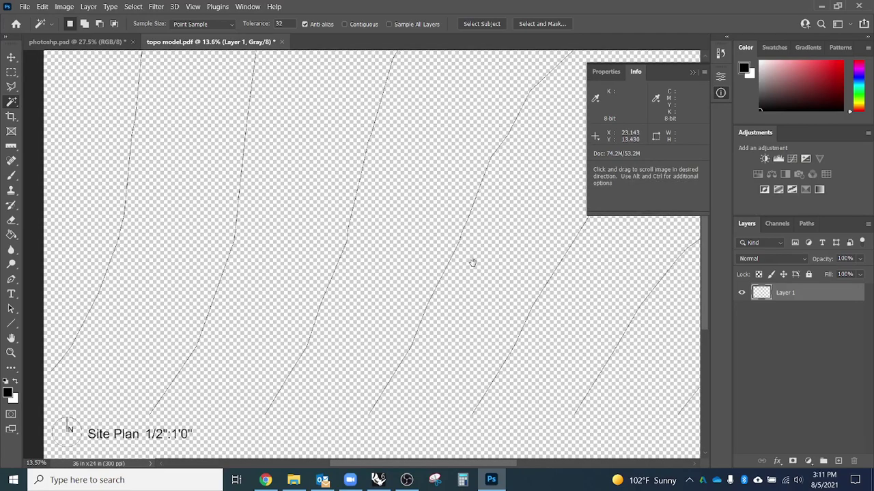
scroll(468, 293, "right", 2)
scroll(468, 293, "left", 3)
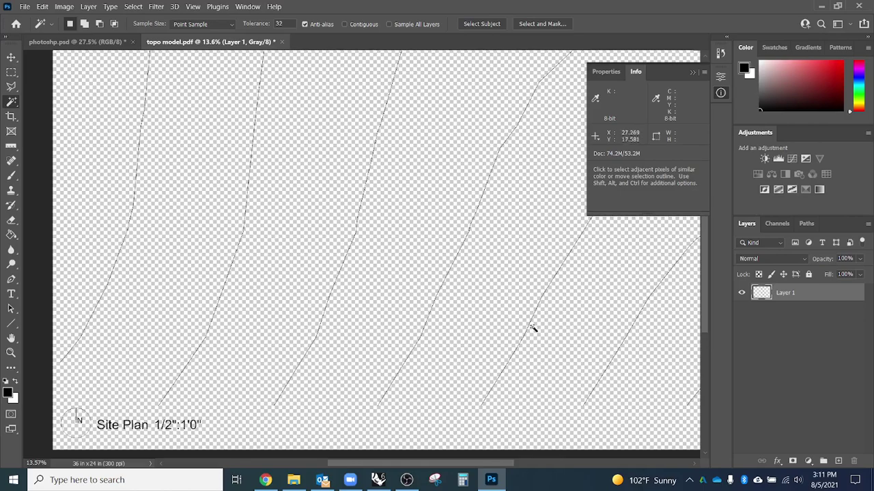
key("alt+Tab")
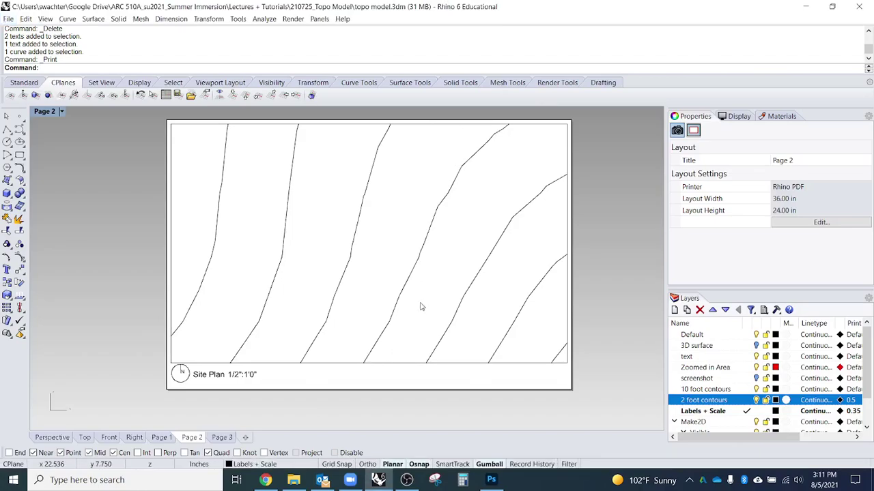
key("alt+Tab")
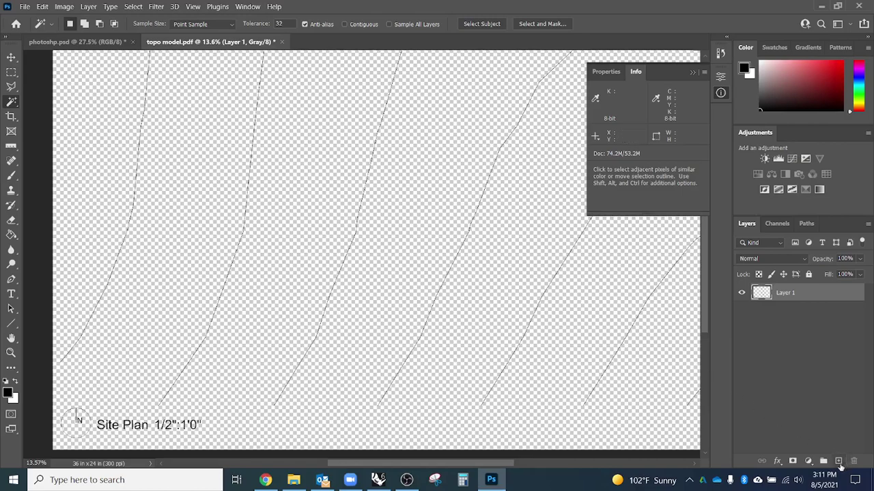
Add a new layer above the imported drawing and fill it with white using the Paint Bucket tool.
left_click(838, 461)
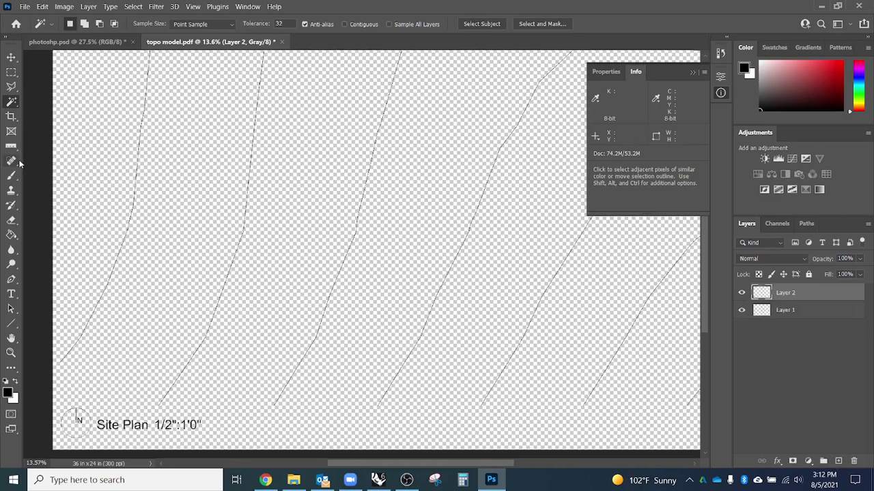
left_click(13, 236)
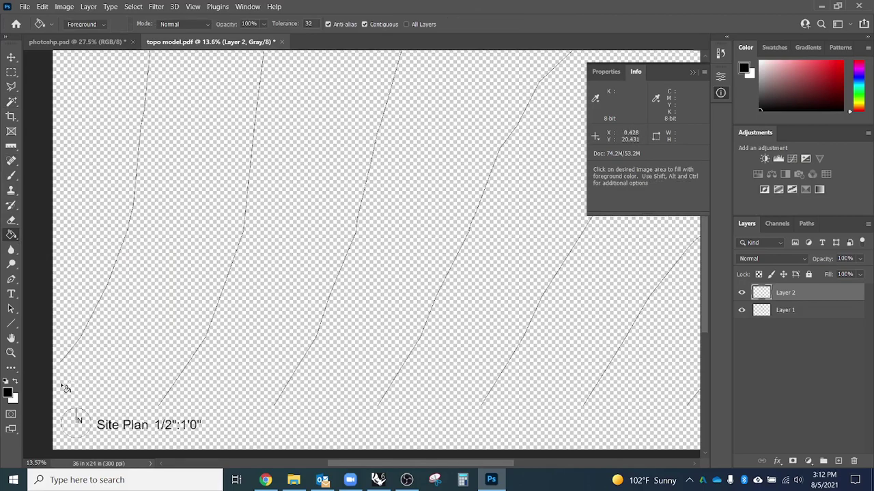
left_click(15, 382)
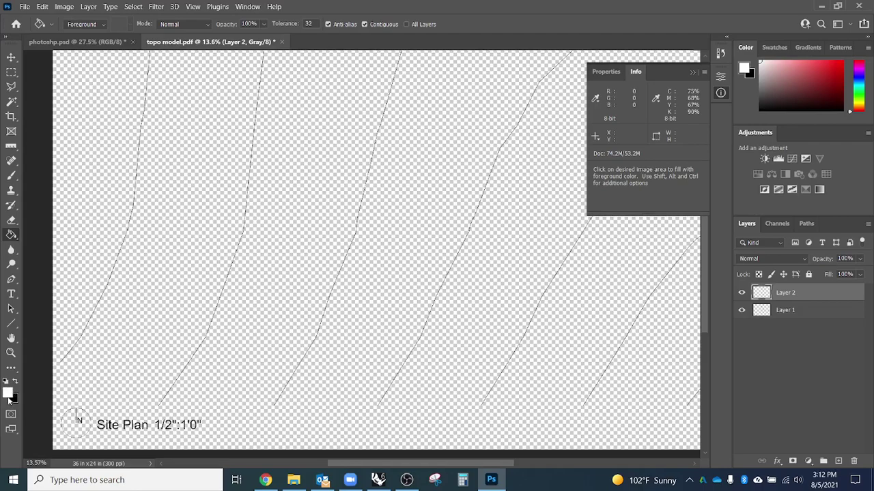
left_click(9, 393)
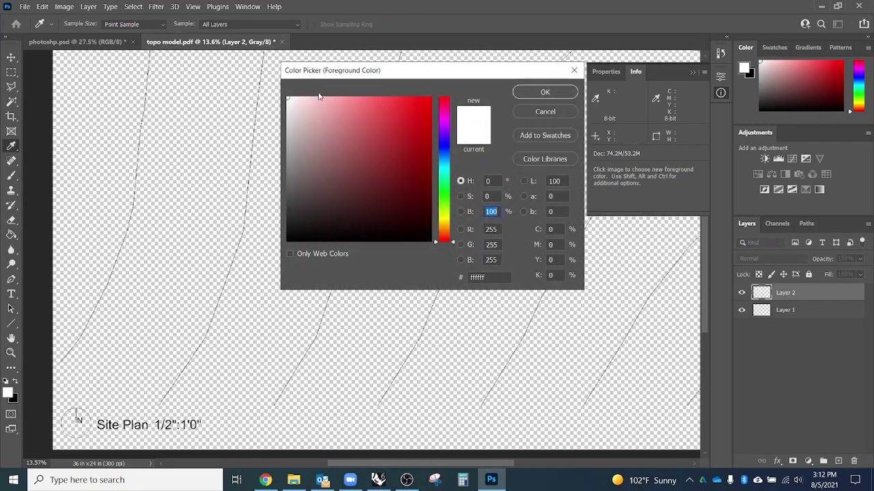
left_click(530, 97)
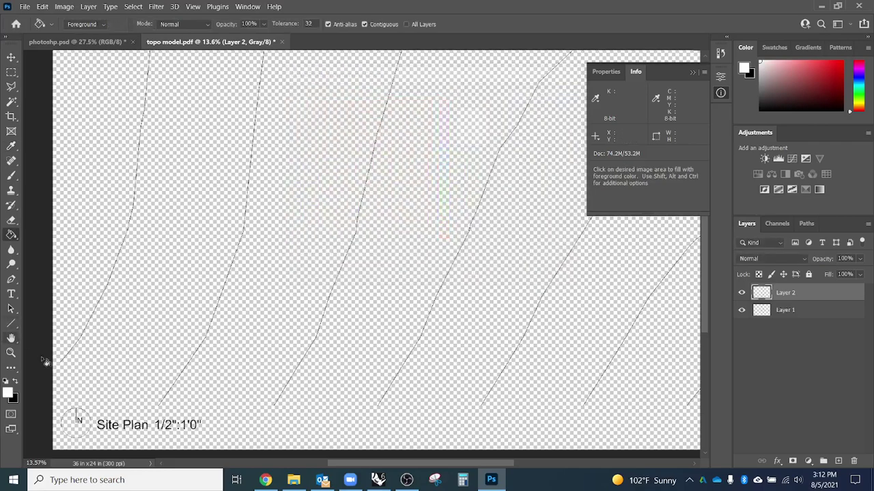
left_click(111, 375)
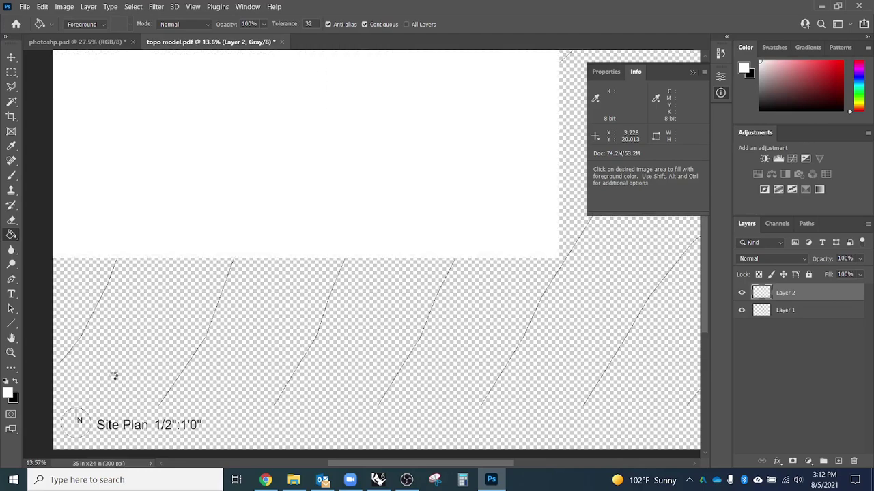
scroll(140, 377, "down", 1)
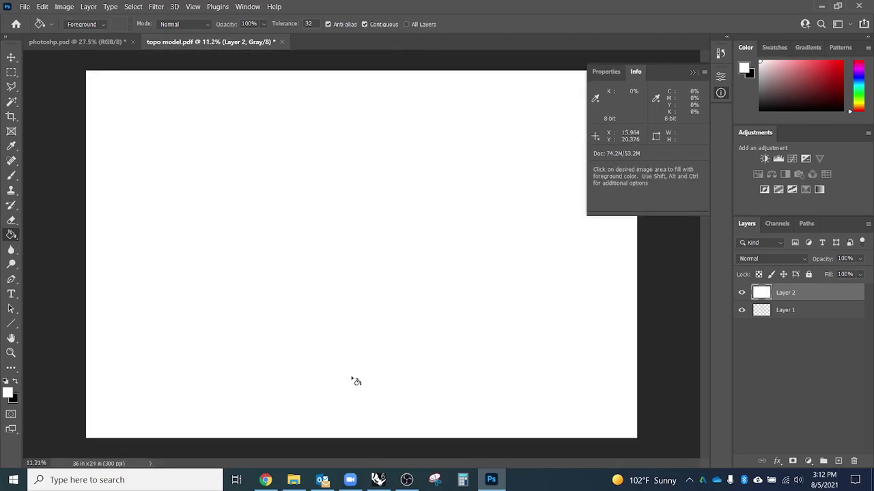
Move the white Layer 2 beneath Layer 1, check the contour lines against it, and collapse the Info display.
key("v")
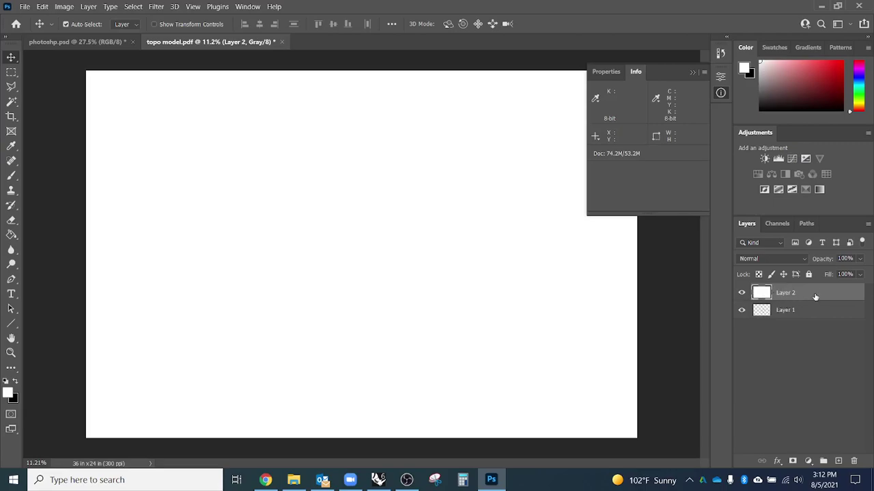
left_click_drag(815, 298, 812, 342)
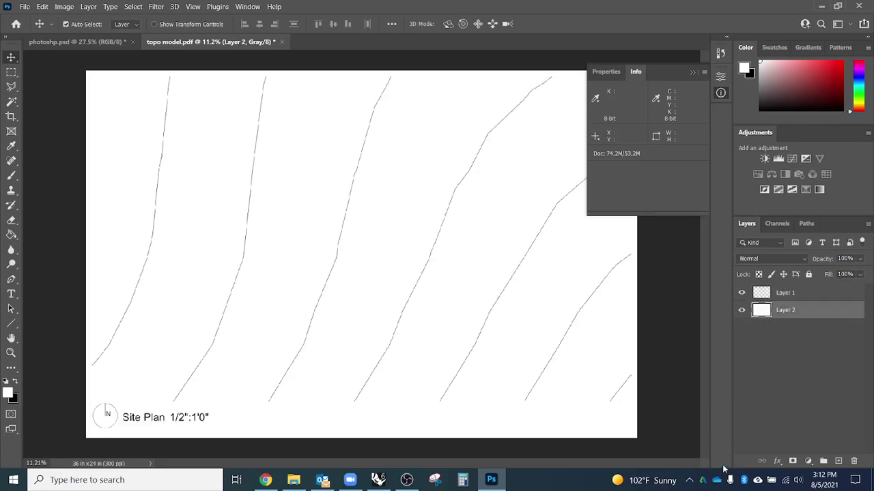
key("ctrl+space")
left_click_drag(322, 312, 526, 110)
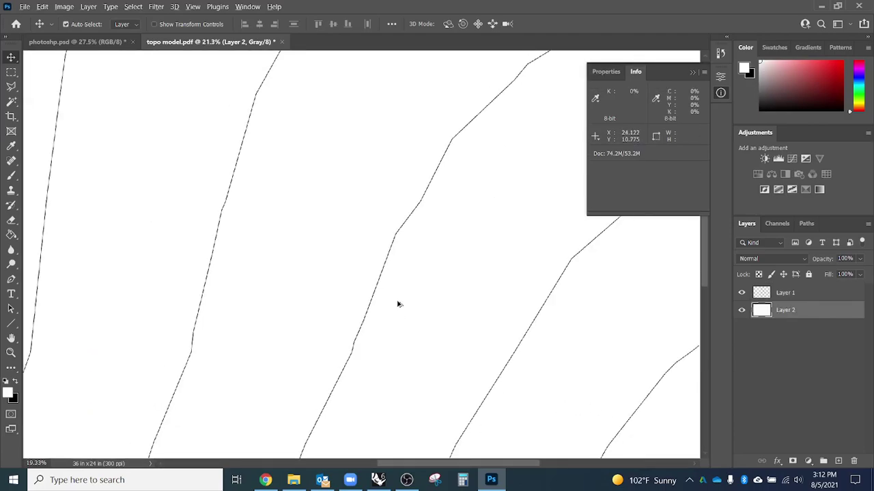
scroll(399, 305, "down", 4)
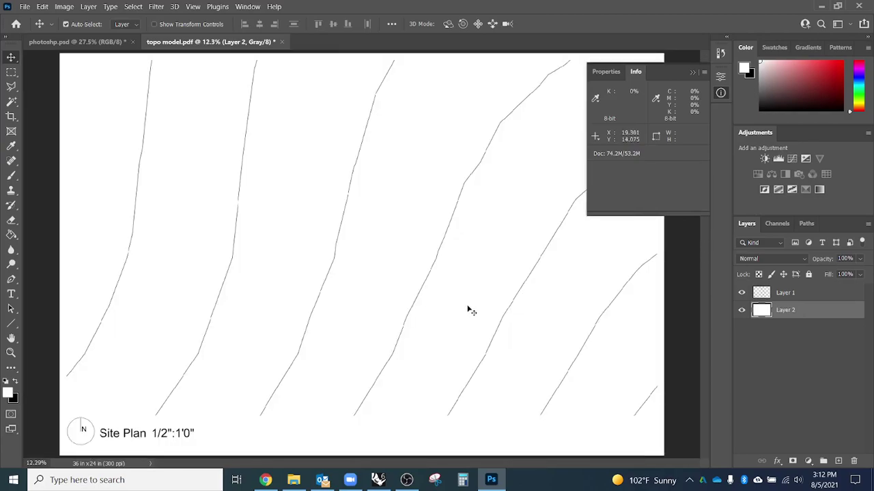
scroll(512, 307, "down", 1)
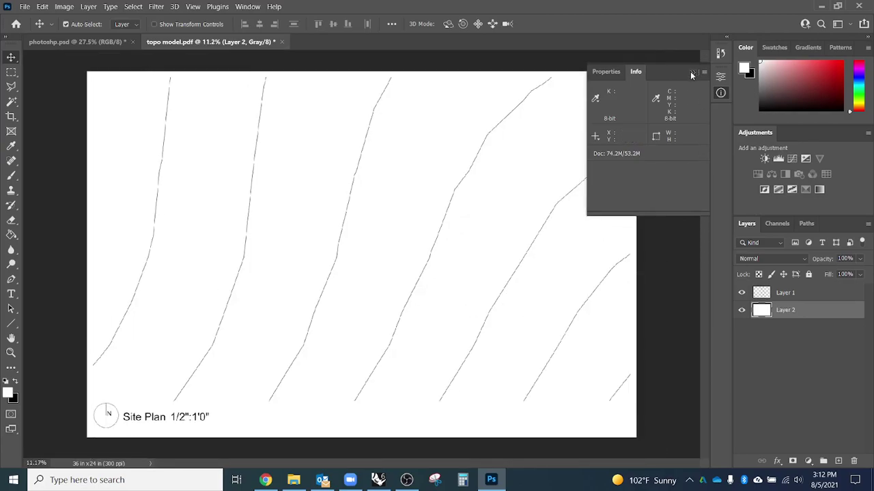
left_click(691, 72)
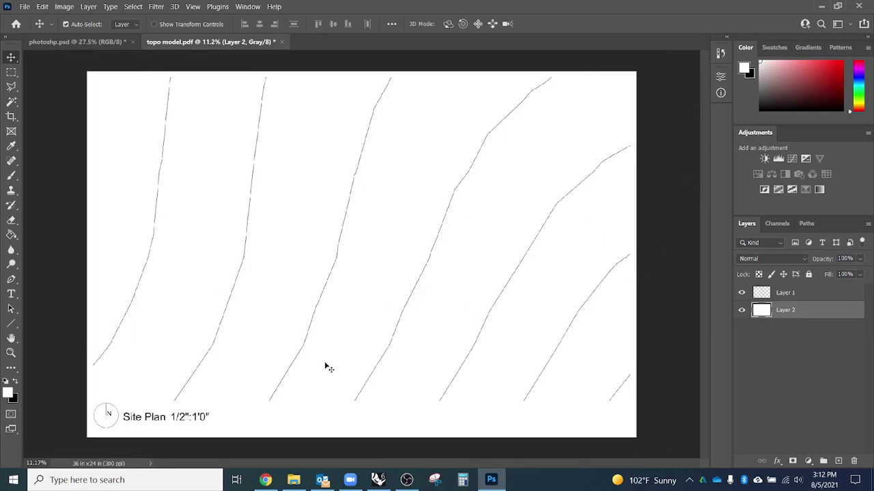
Place kahn 0.1.jpg from the 210805_Combining Manual and Digital Drawings folder into the topo model.pdf document at its default size.
mouse_move(296, 485)
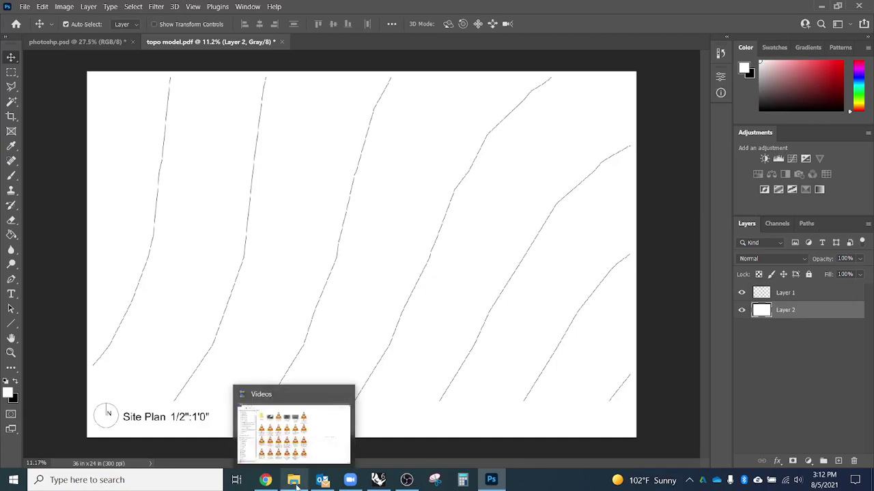
left_click(294, 444)
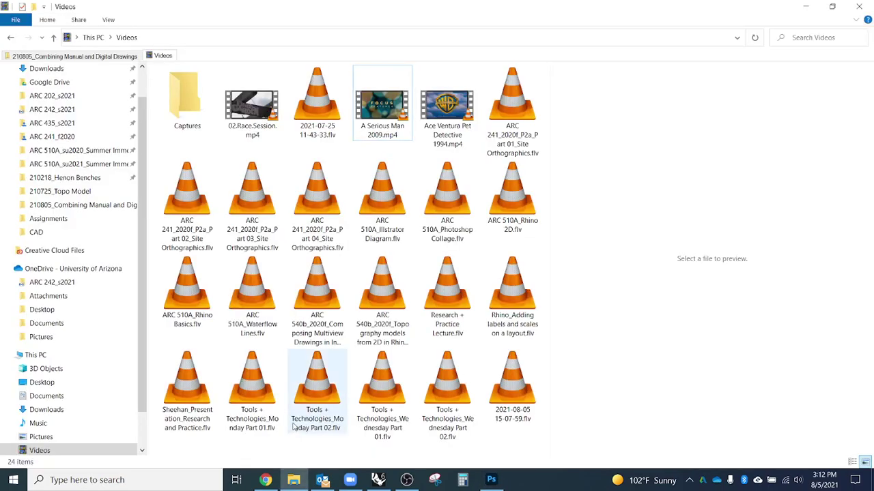
key("ctrl+Tab")
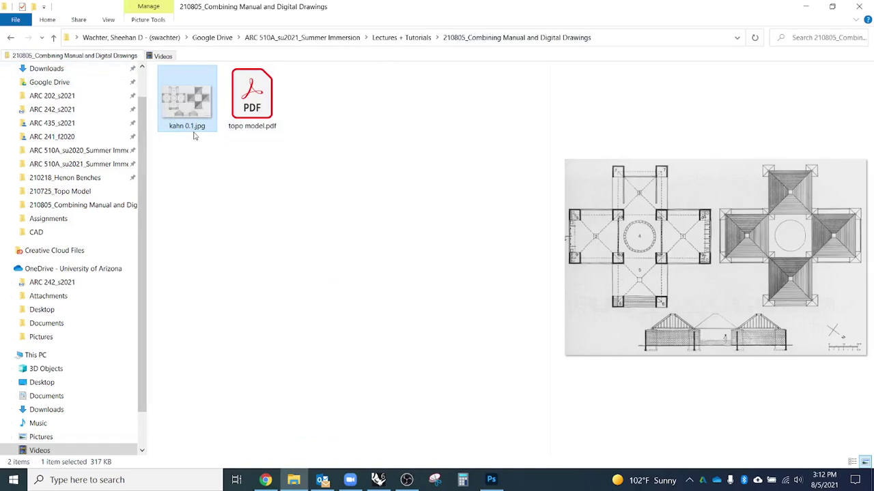
left_click_drag(188, 110, 375, 263)
key("alt+Tab")
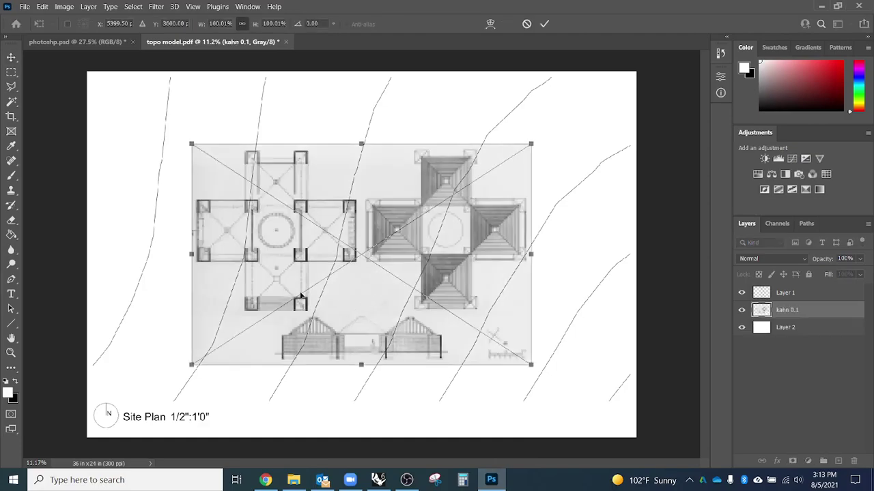
key("Return")
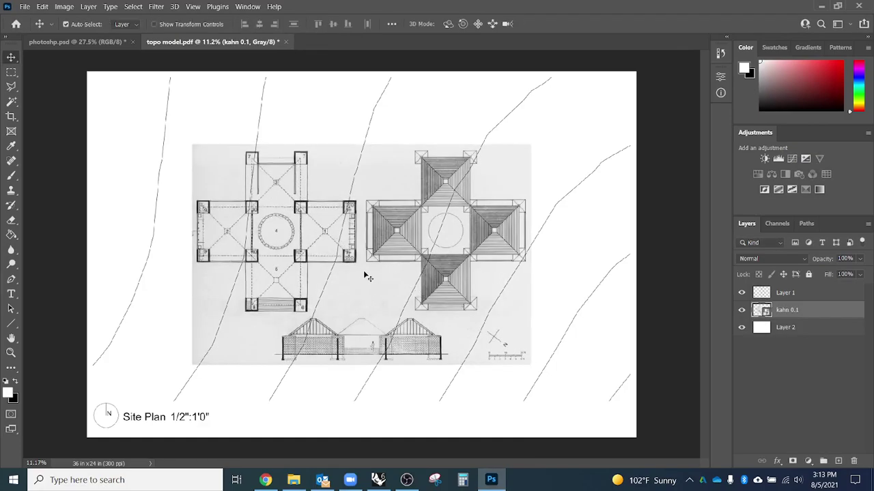
left_click(24, 7)
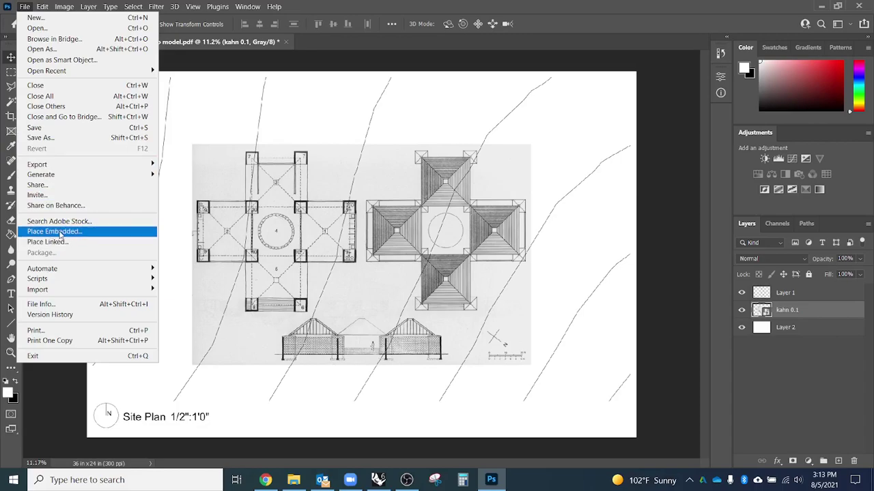
left_click(287, 231)
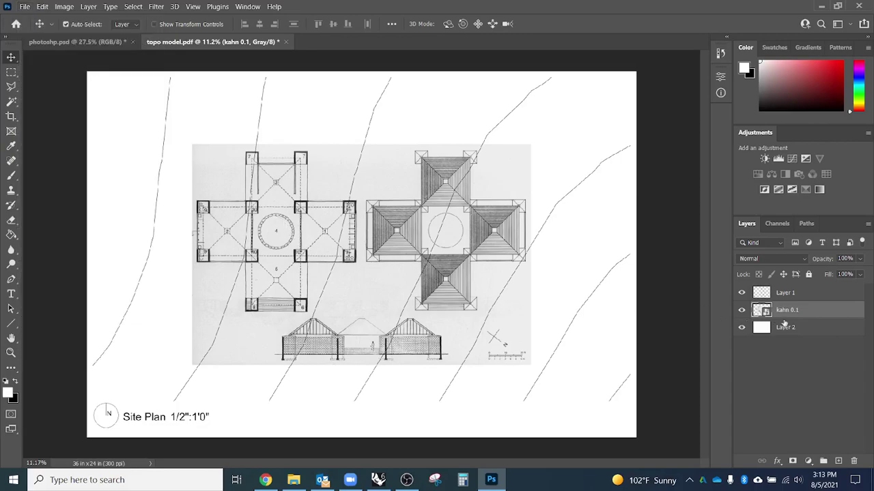
Move the kahn 0.1 layer above Layer 1 and rasterize it.
left_click_drag(822, 311, 821, 284)
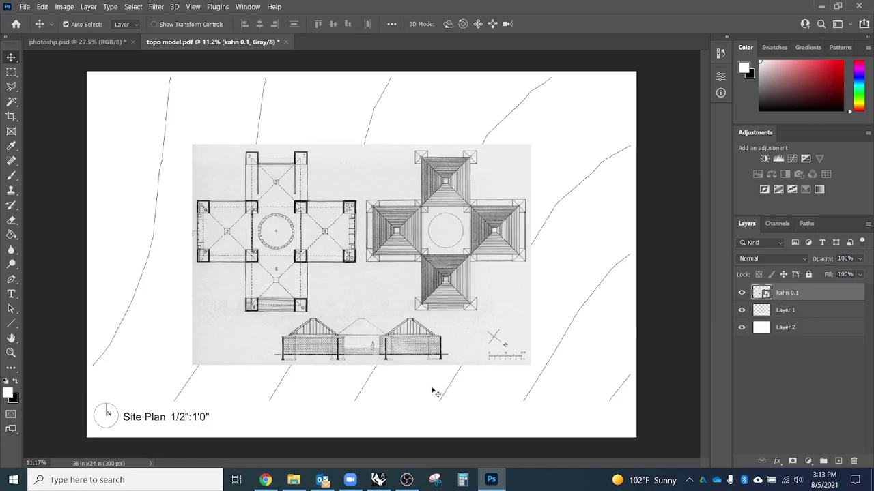
right_click(801, 299)
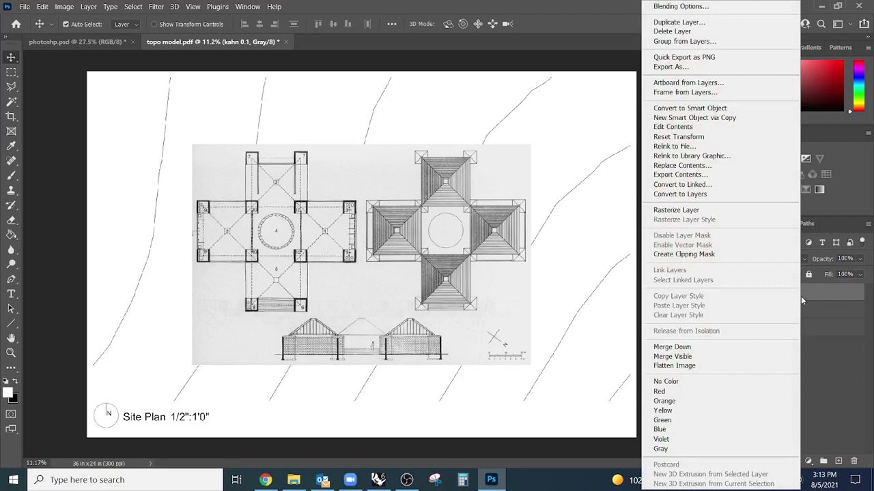
left_click(705, 216)
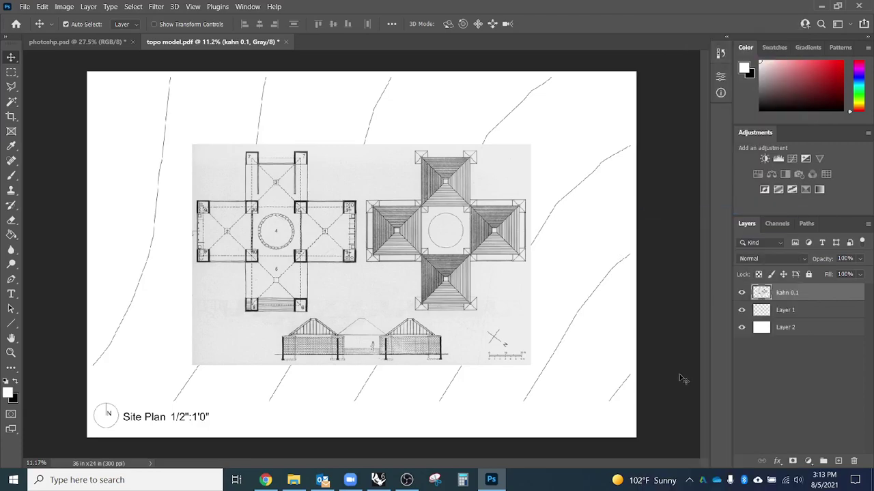
right_click(765, 294)
key("Escape")
right_click(812, 295)
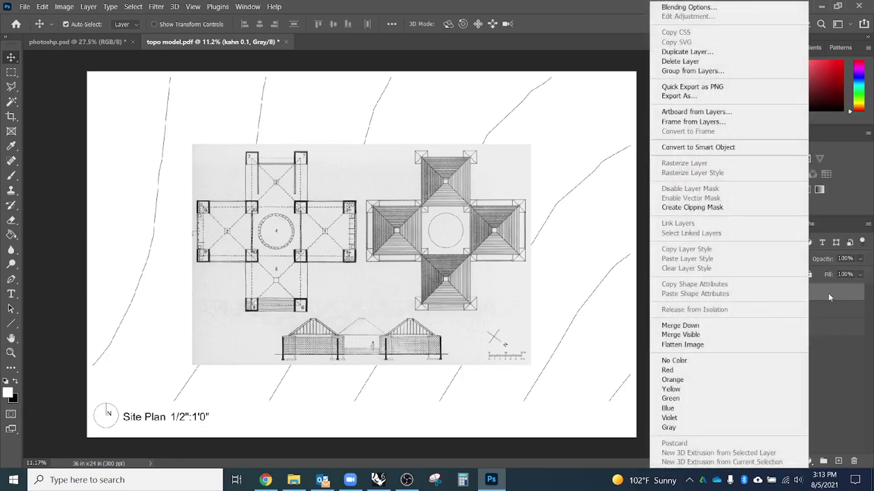
left_click(833, 314)
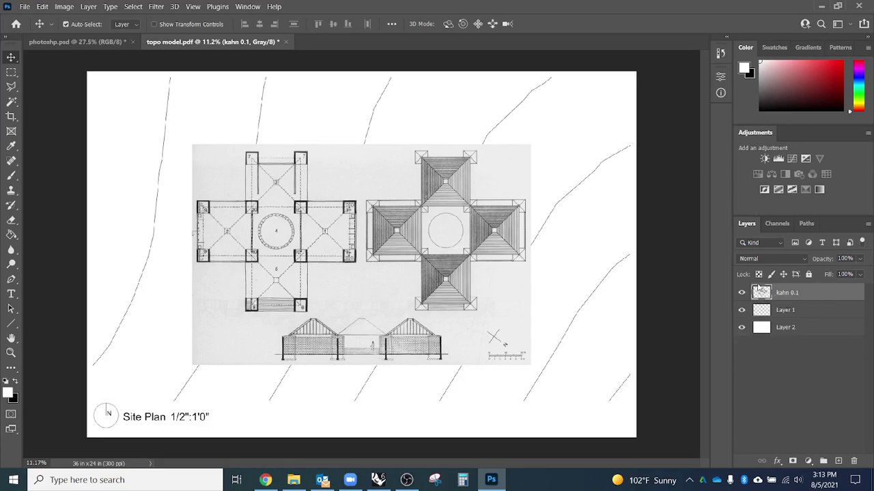
right_click(819, 292)
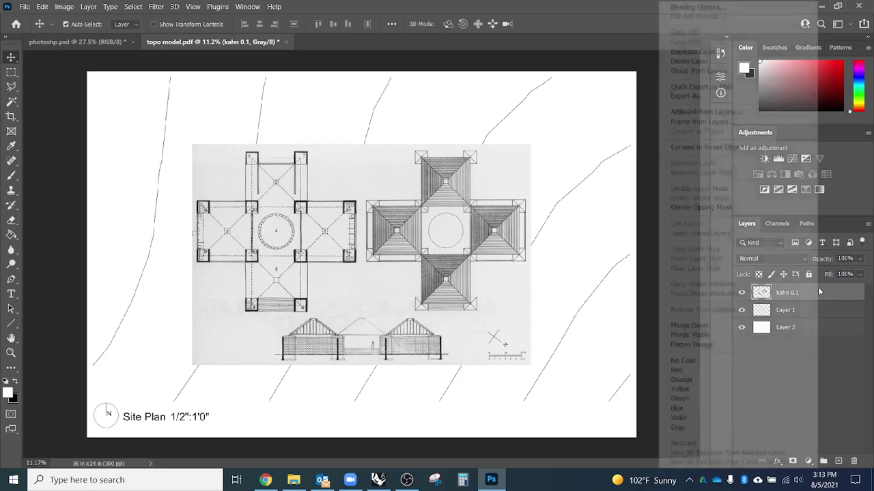
left_click(832, 293)
right_click(762, 296)
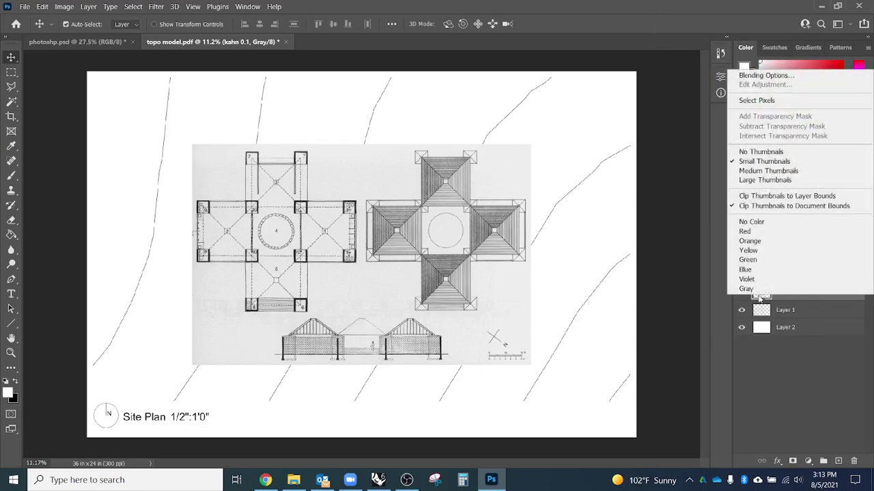
right_click(809, 295)
left_click(624, 280)
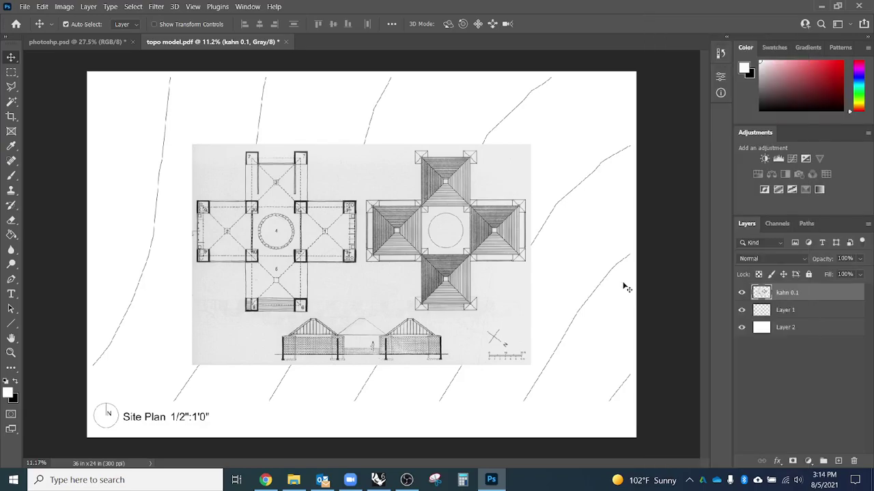
right_click(815, 295)
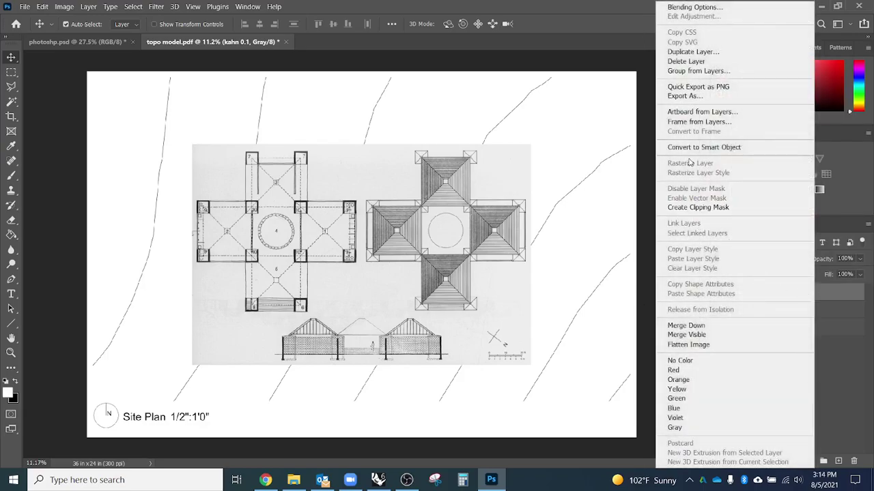
left_click(574, 232)
Examine the scanned floor plan, roof plan, section and graphic scale of the kahn 0.1 drawing against the site plan.
left_click_drag(353, 260, 522, 130)
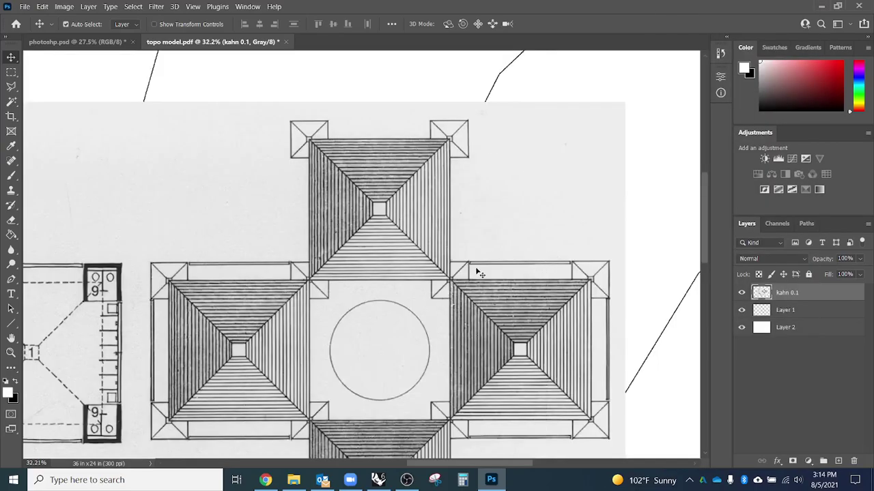
scroll(477, 244, "down", 4)
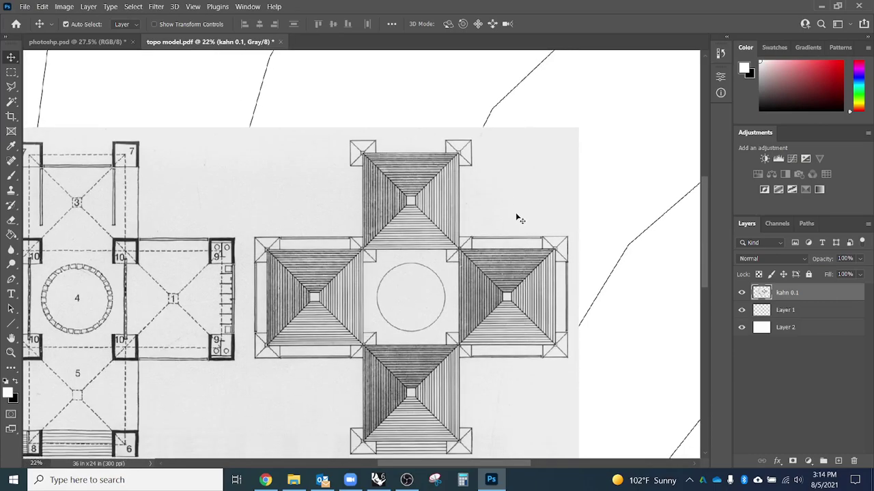
mouse_move(327, 373)
left_mouse_down()
mouse_move(288, 329)
mouse_move(407, 284)
left_mouse_up()
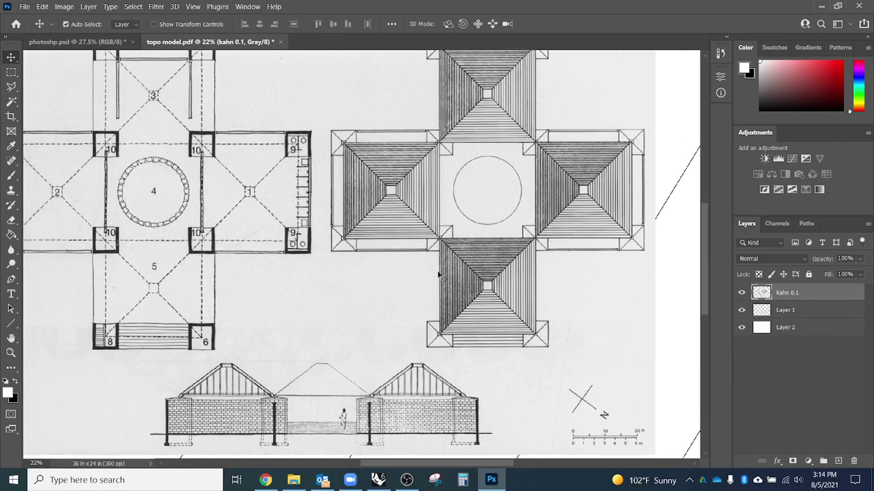
scroll(407, 284, "down", 2)
scroll(410, 314, "down", 3)
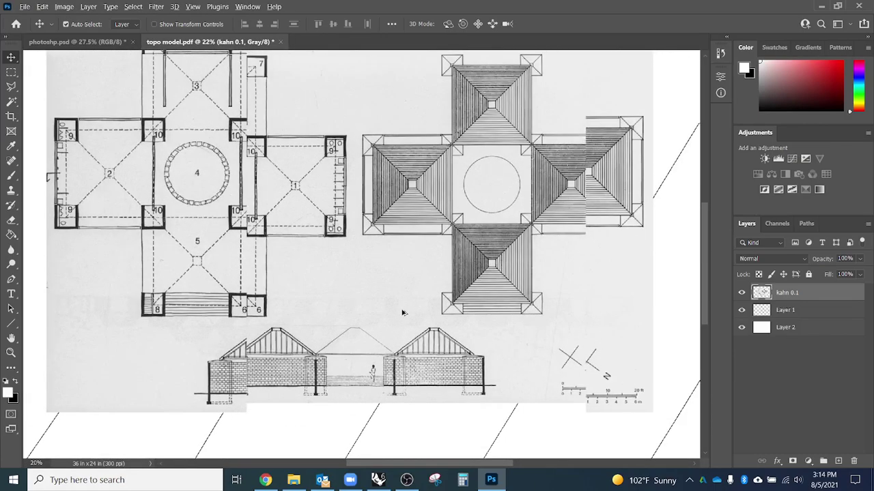
scroll(402, 314, "down", 2)
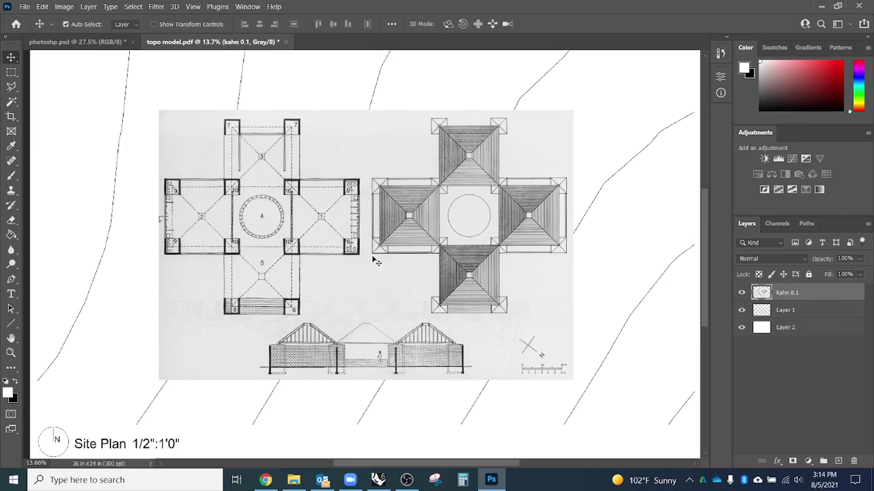
Display the Info panel while the kahn 0.1 layer is in Free Transform, and leave the transform without resizing.
left_click(10, 74)
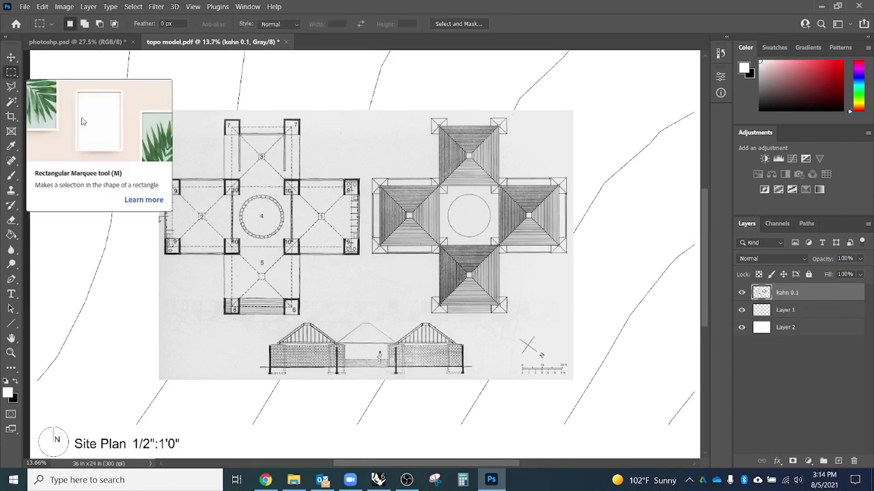
right_click(330, 217)
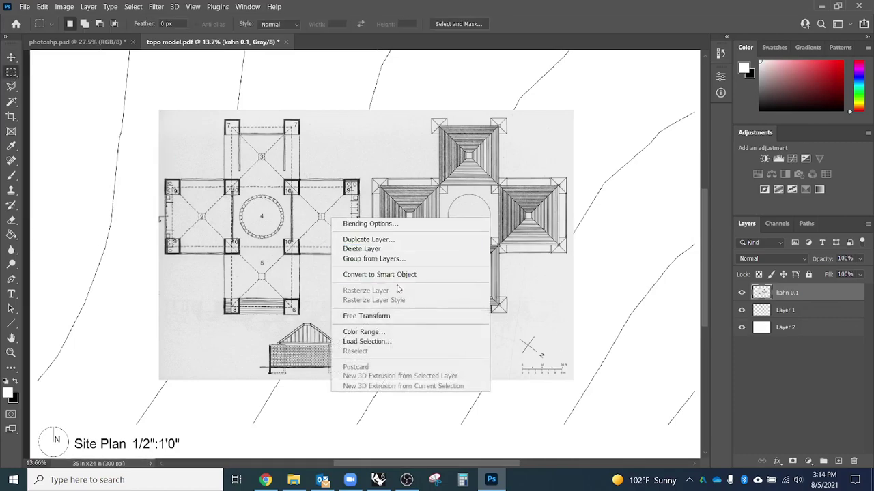
left_click(398, 317)
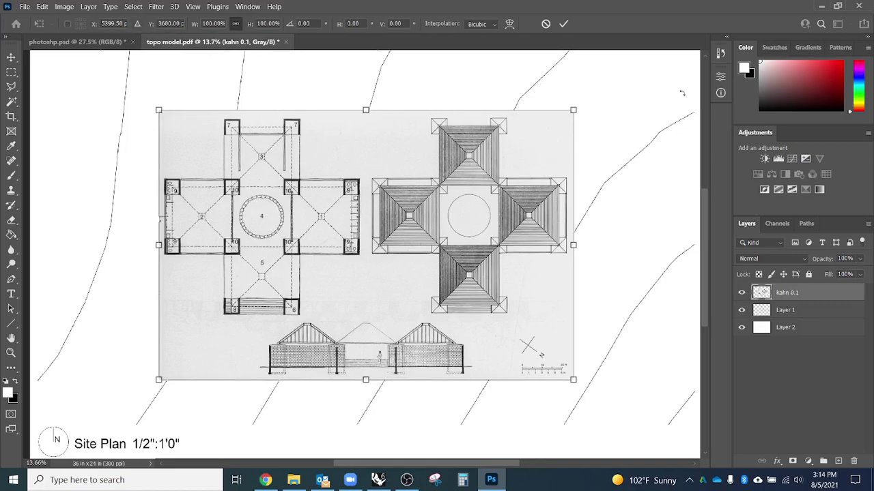
left_click(247, 6)
left_click(300, 217)
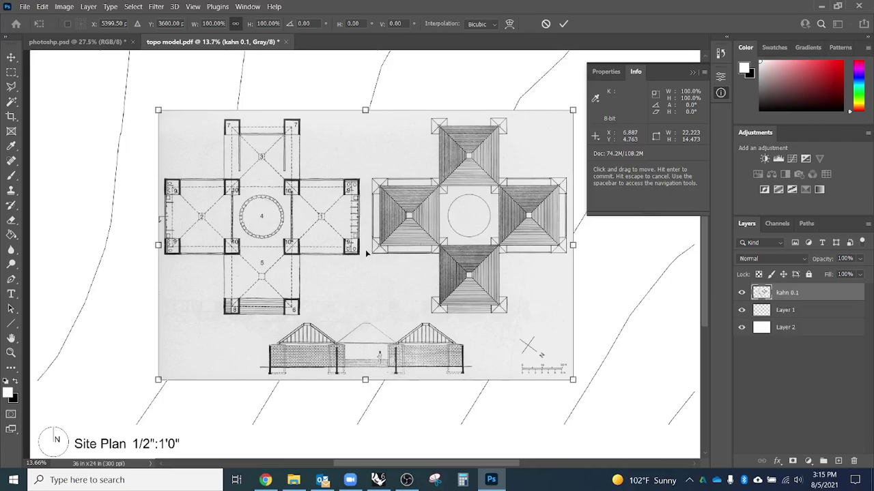
key("m")
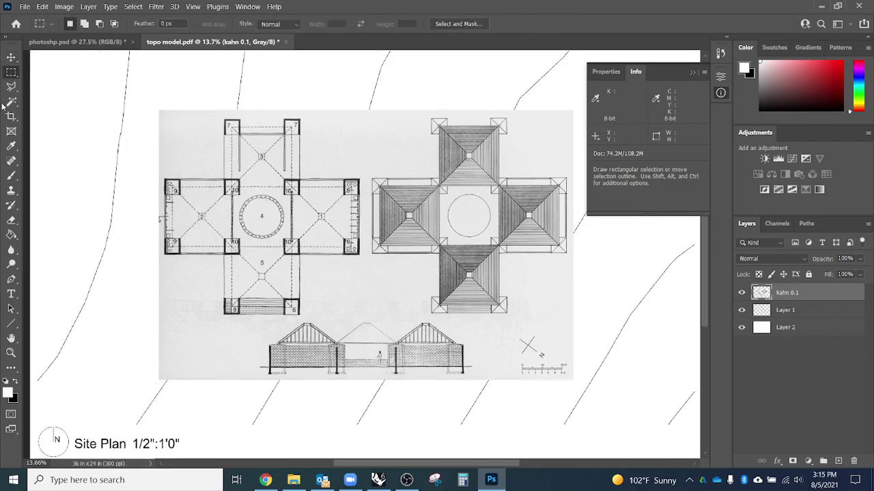
Try scaling the kahn 0.1 layer proportionally to 200% width and height with Free Transform.
right_click(209, 140)
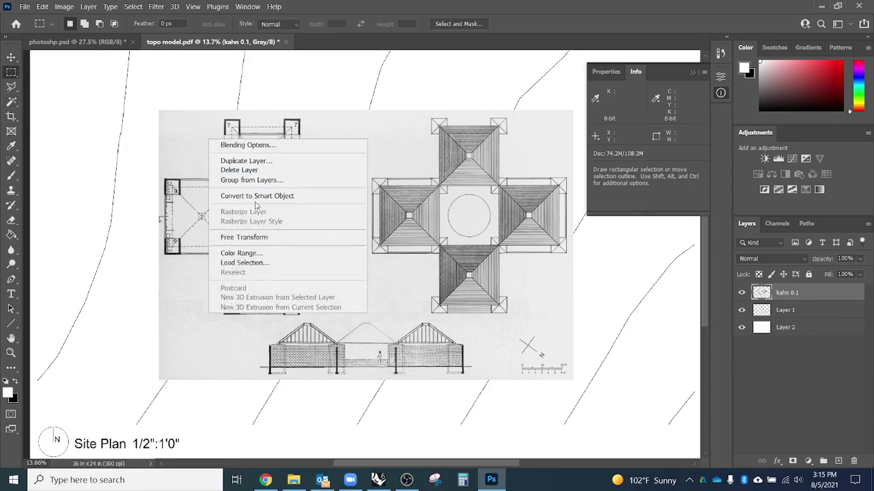
left_click(260, 238)
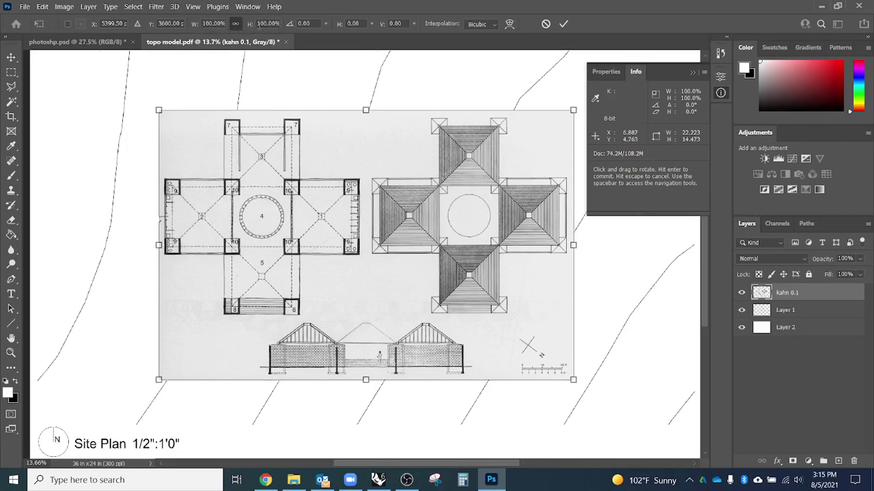
left_click(208, 24)
type("200")
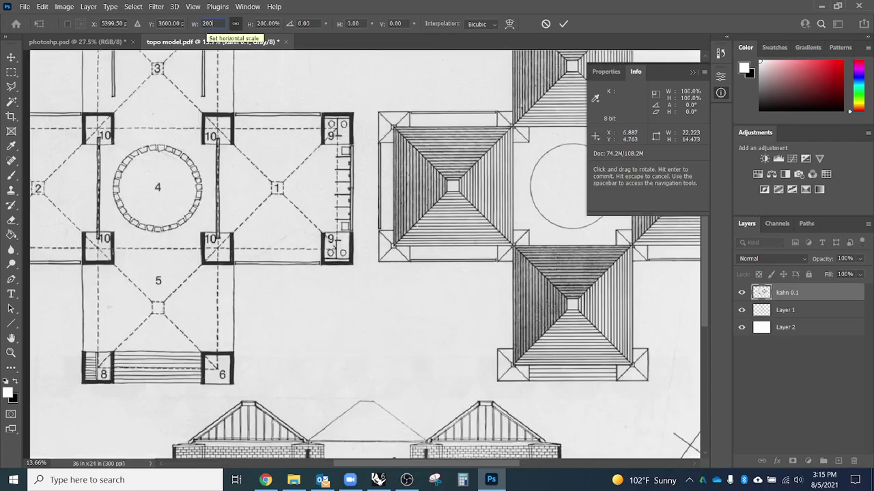
key("Return")
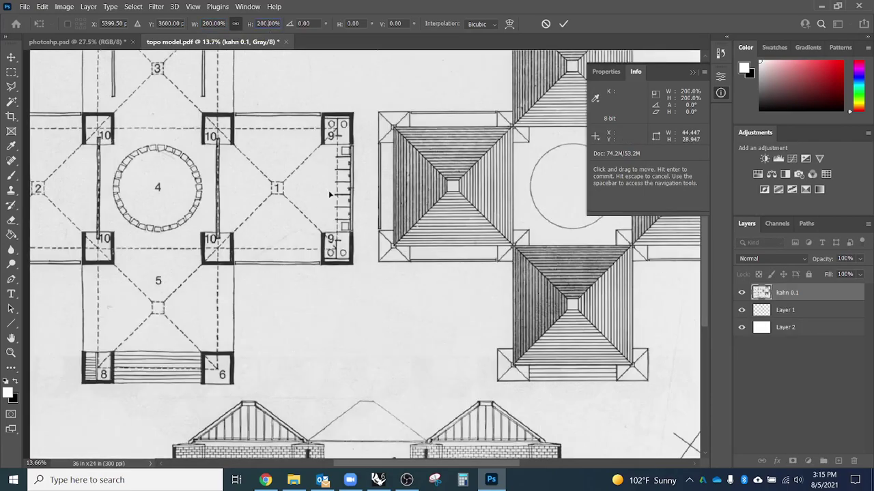
Try scaling the kahn 0.1 layer's height independently of its width, at 100% and 200%, and cancel the transform.
left_click(235, 24)
type("100")
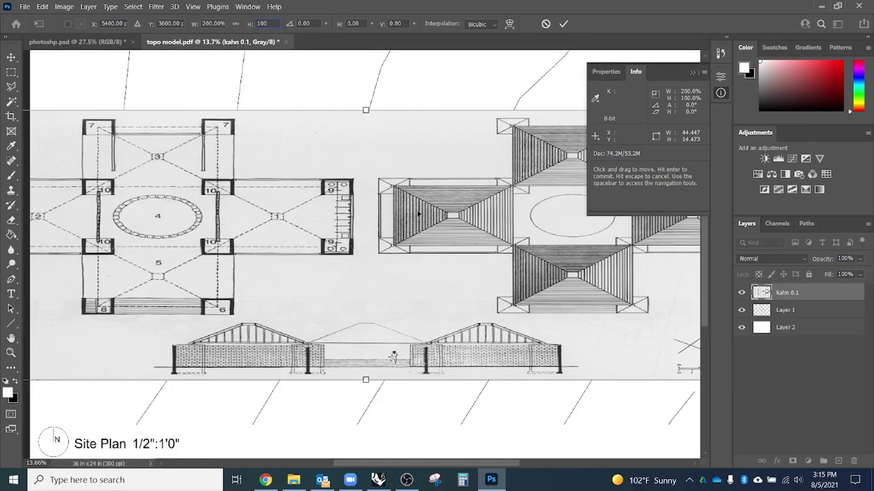
key("BackSpace")
key("BackSpace")
key("BackSpace")
type("200")
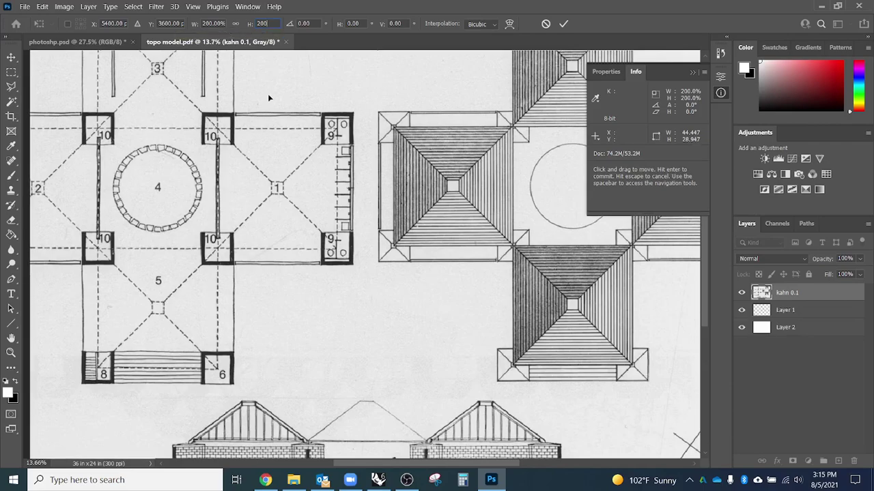
key("BackSpace")
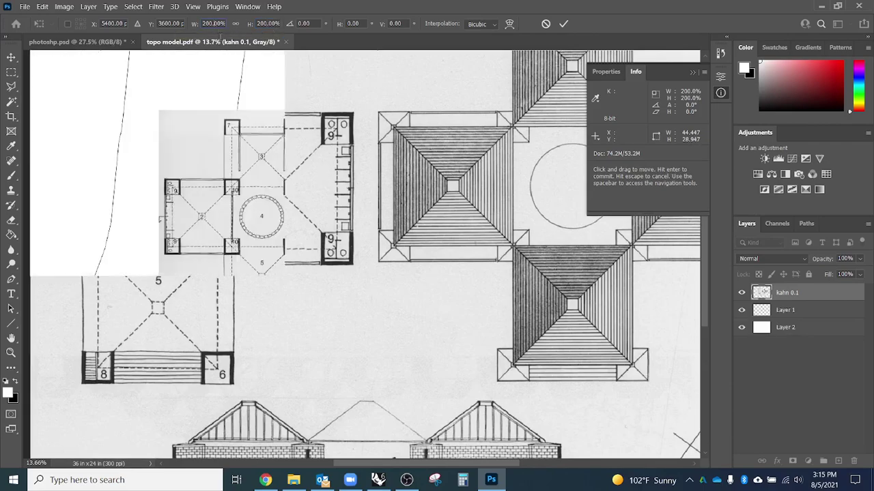
key("BackSpace")
key("shift+Tab")
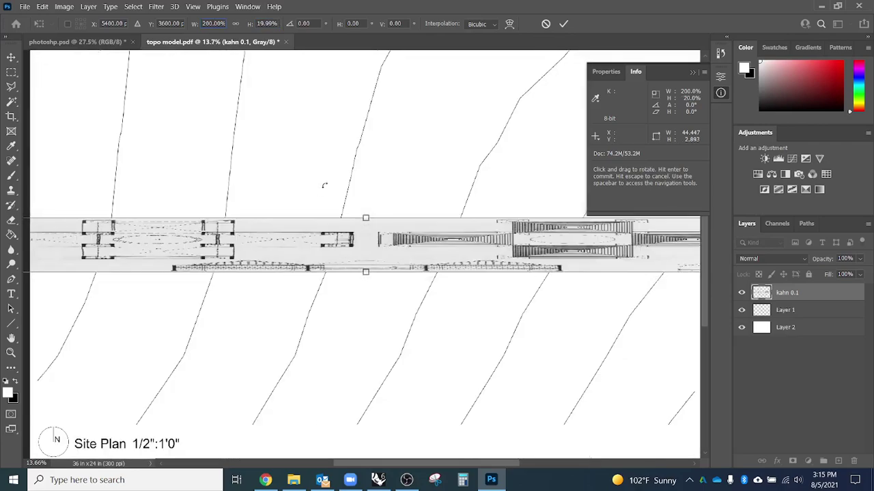
key("Escape")
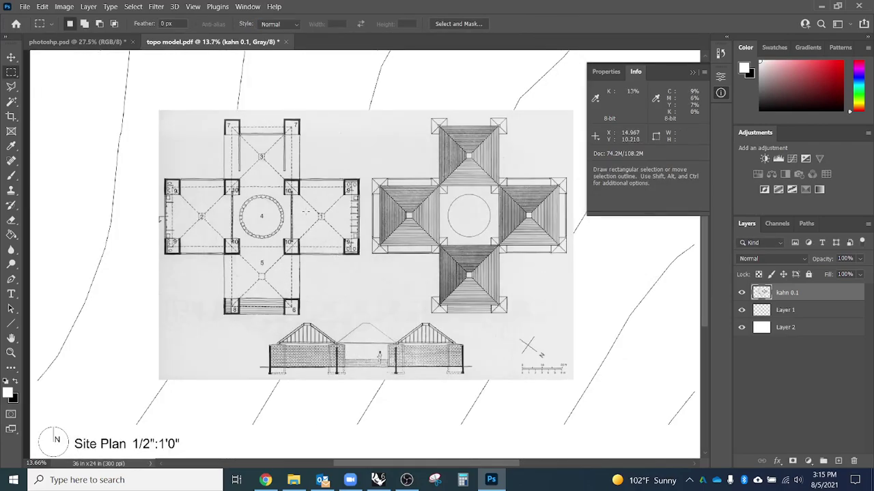
Measure the lower wall of room 1 between columns 9 and 10 on the scanned floor plan with the Ruler tool.
key("v")
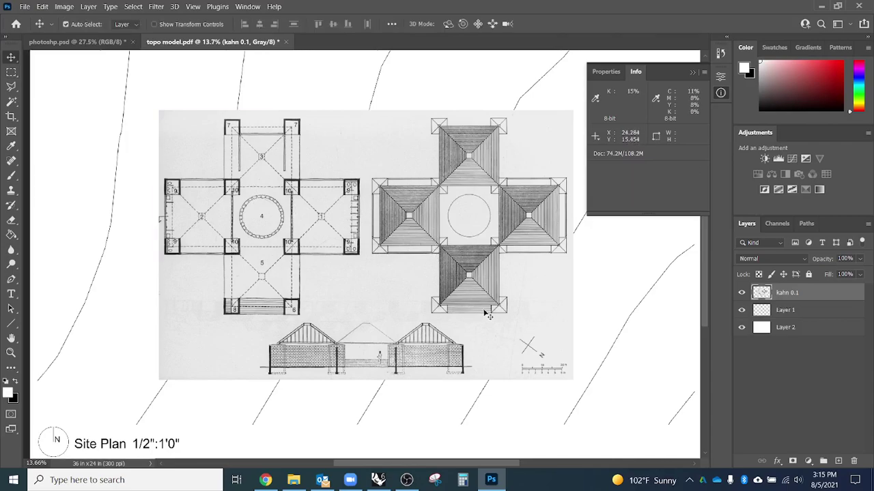
scroll(485, 309, "up", 1)
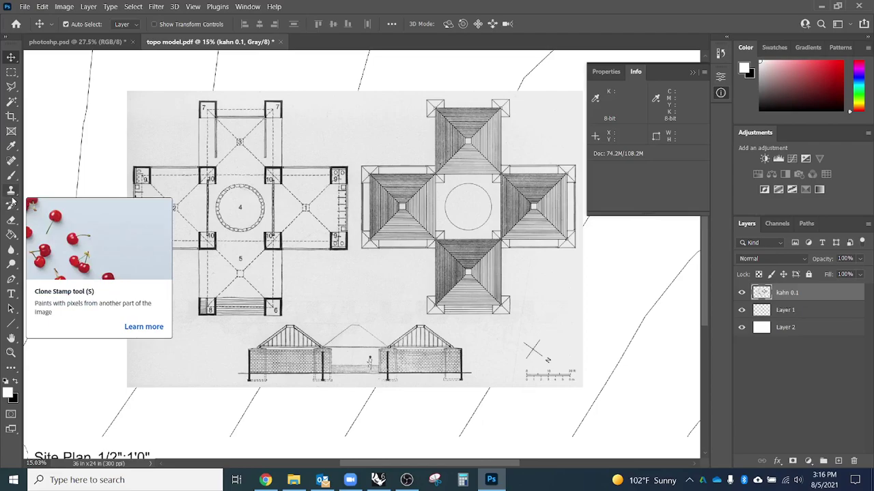
left_click(13, 150)
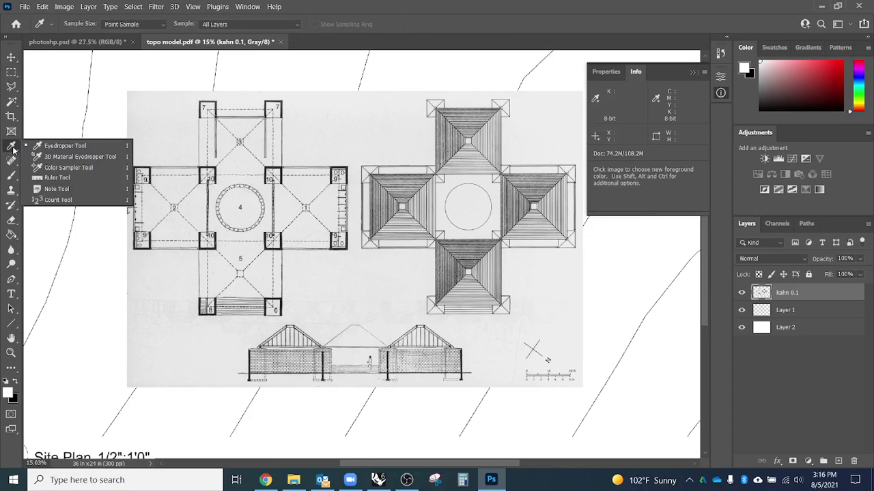
left_click(56, 177)
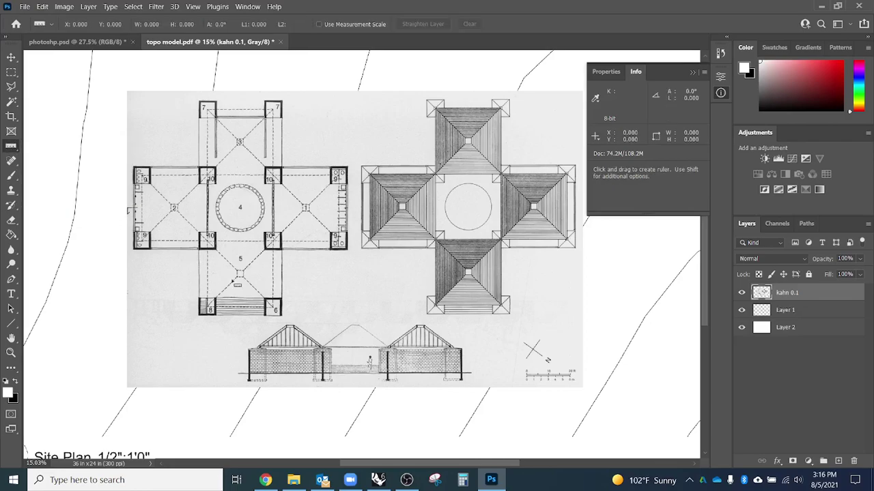
scroll(307, 258, "up", 3)
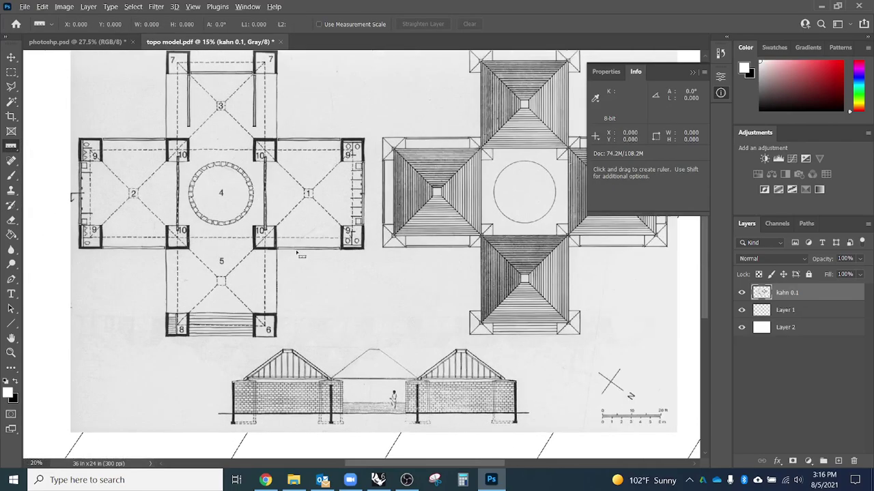
scroll(293, 293, "up", 5)
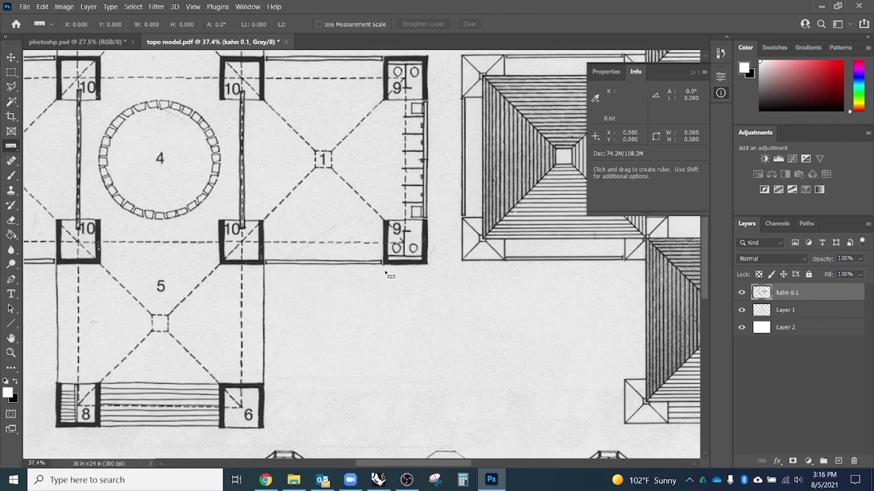
left_click_drag(386, 263, 265, 265)
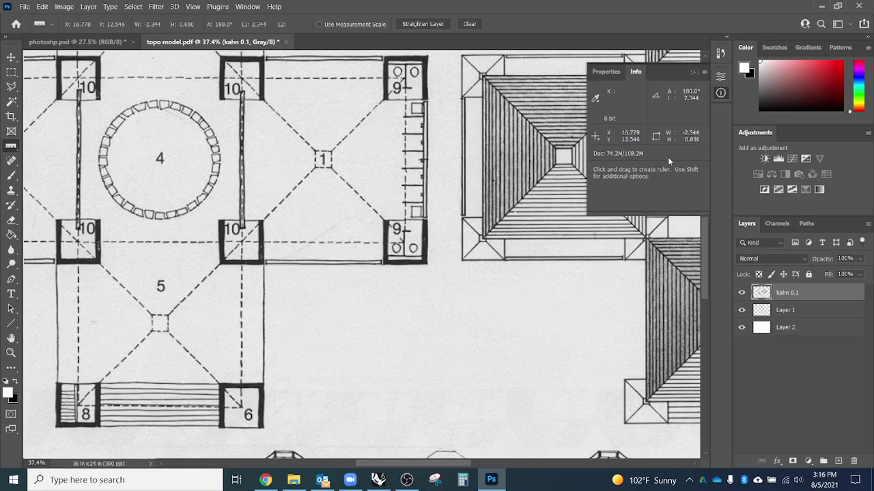
Examine the site plan's scale label together with the scanned plan and section above it.
key("ctrl+z")
scroll(317, 232, "down", 6)
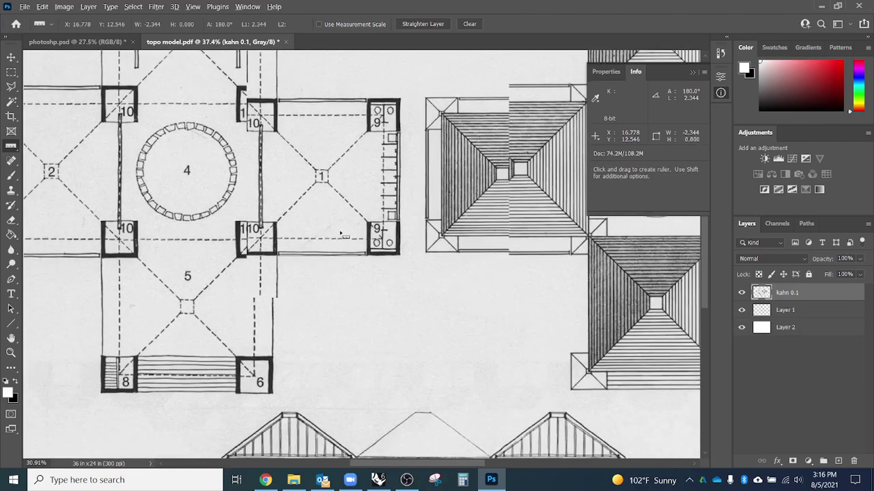
scroll(329, 362, "down", 3)
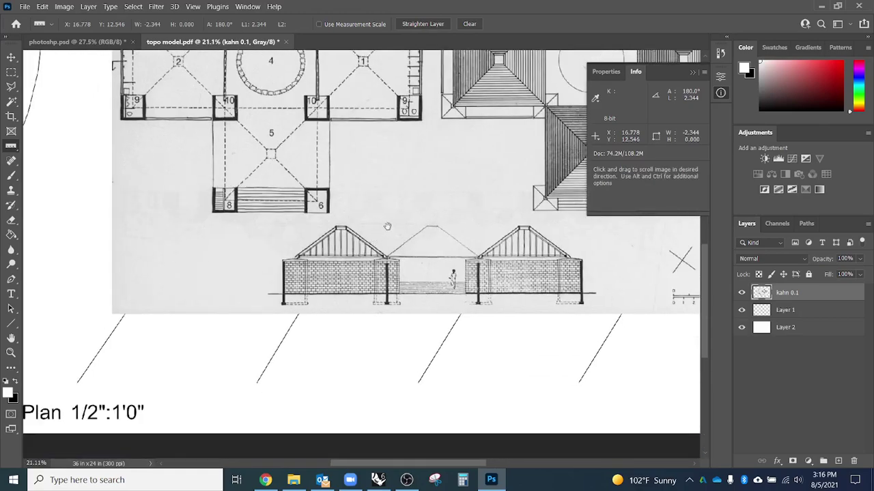
scroll(273, 372, "left", 2)
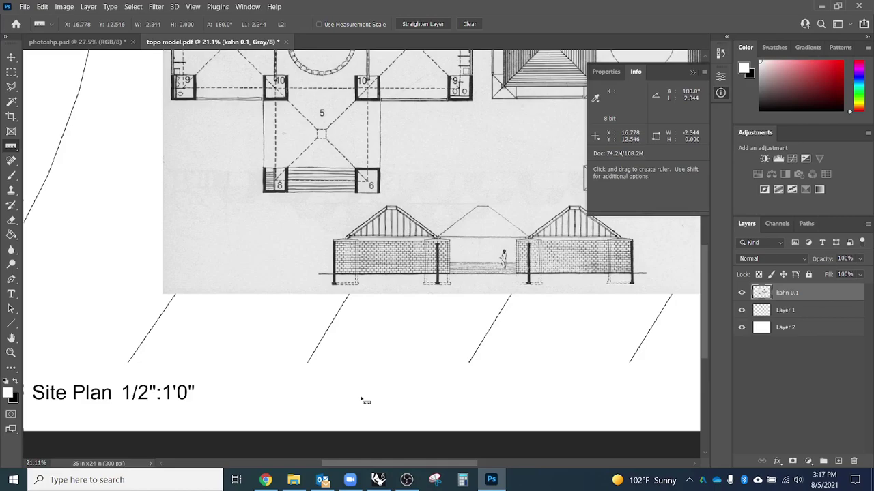
scroll(331, 287, "up", 2)
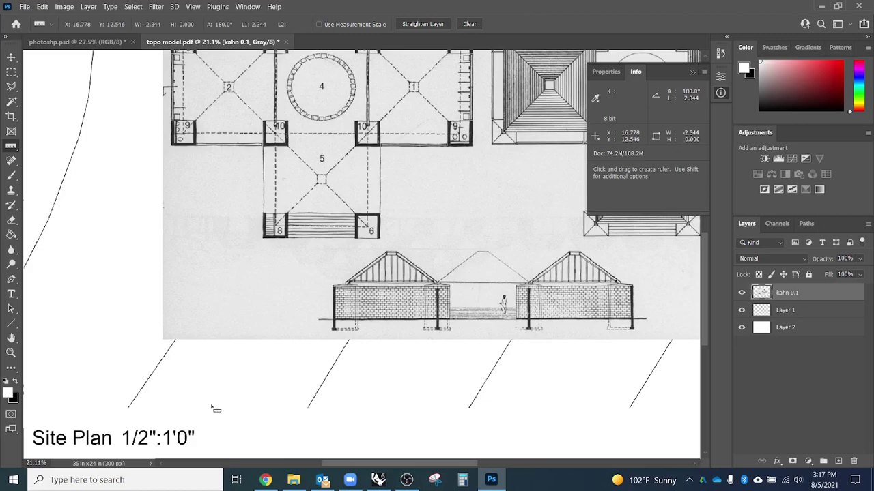
scroll(457, 286, "up", 1)
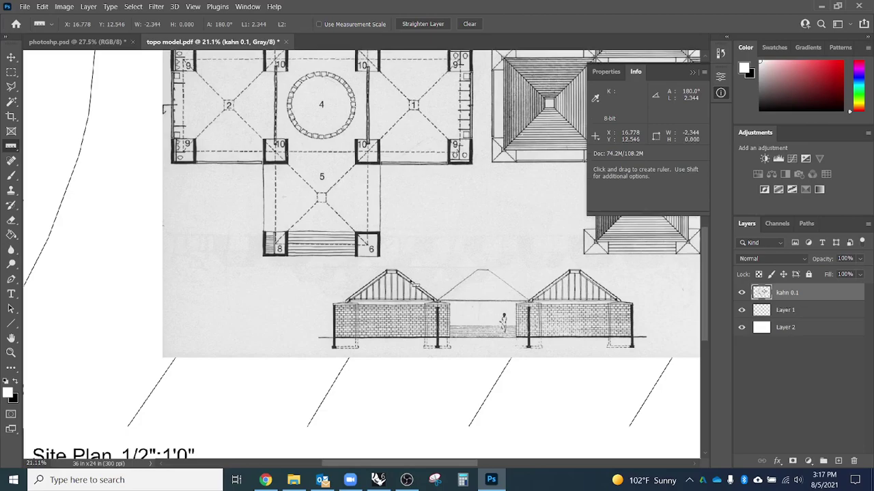
scroll(413, 286, "down", 1)
scroll(430, 162, "up", 1)
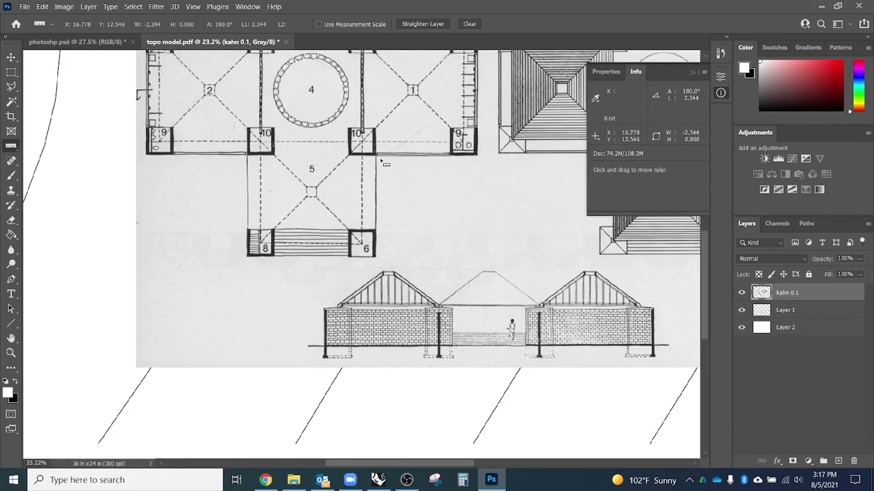
scroll(438, 208, "down", 1)
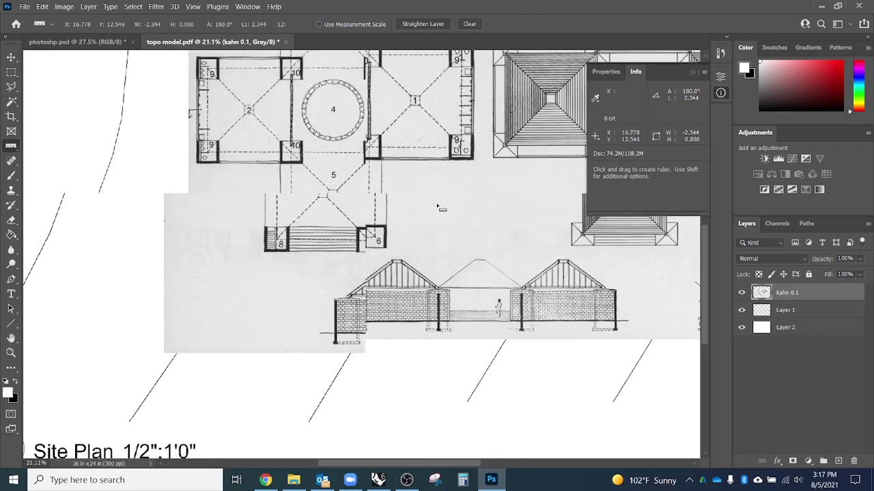
scroll(443, 191, "up", 2)
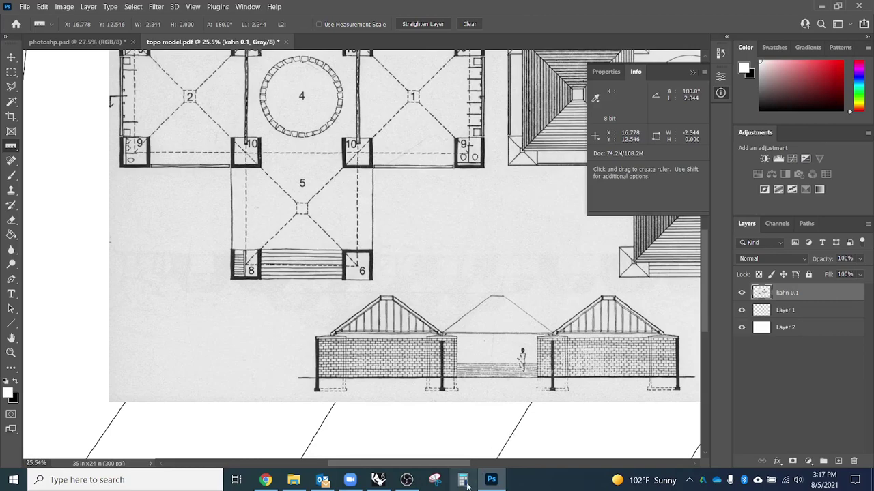
scroll(402, 393, "up", 3)
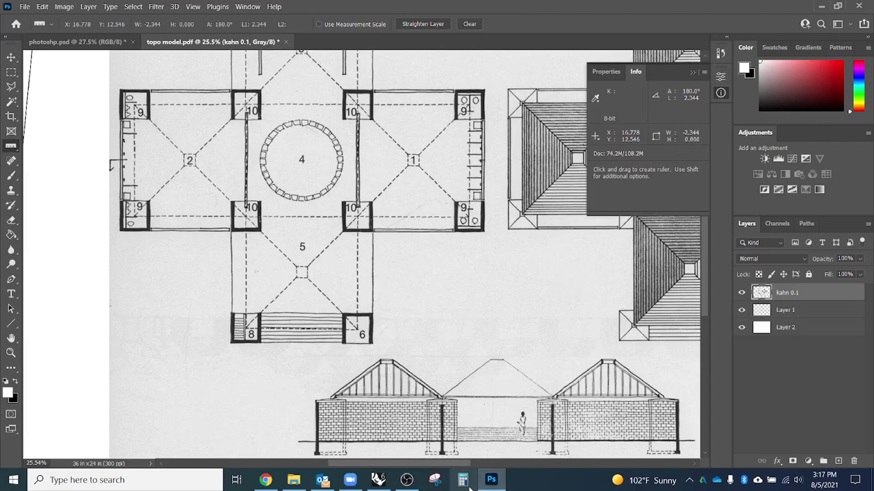
scroll(473, 325, "down", 2)
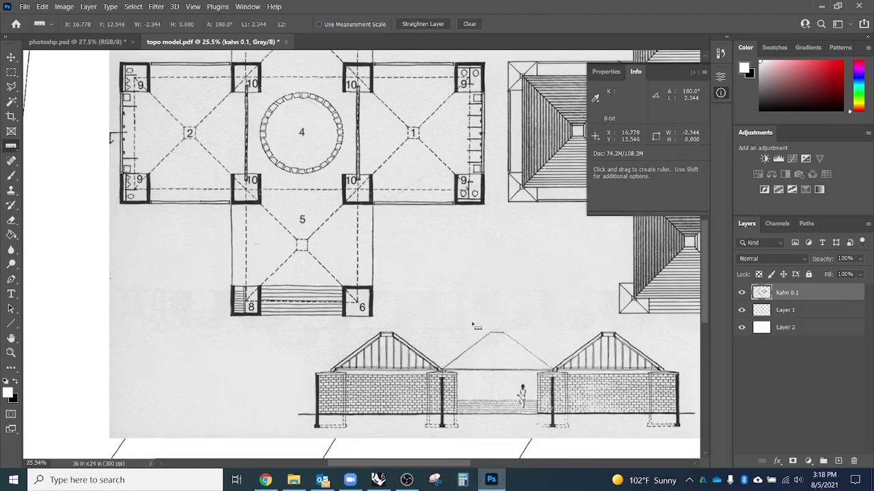
Switch to Calculator and divide 4 by 2.344 to work out the scan's scale factor, closing Calculator when done.
left_click(463, 480)
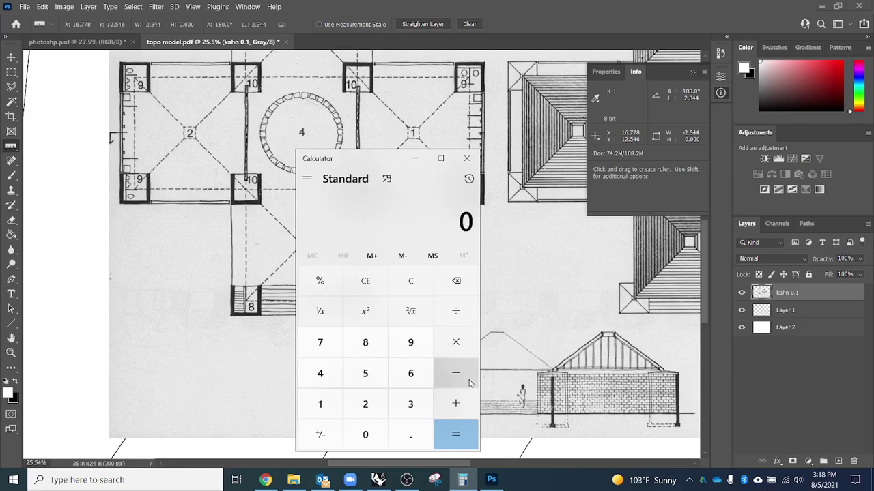
type("4")
left_click(456, 311)
type("2.344")
left_click(462, 435)
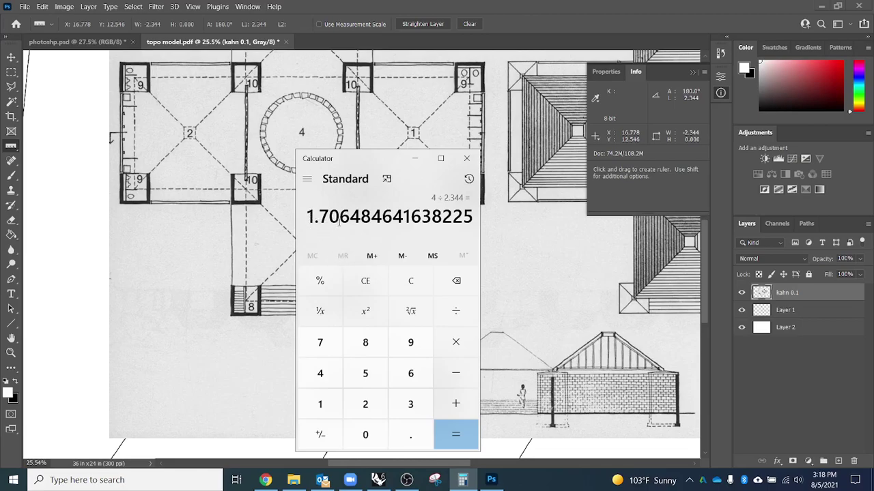
left_click(466, 159)
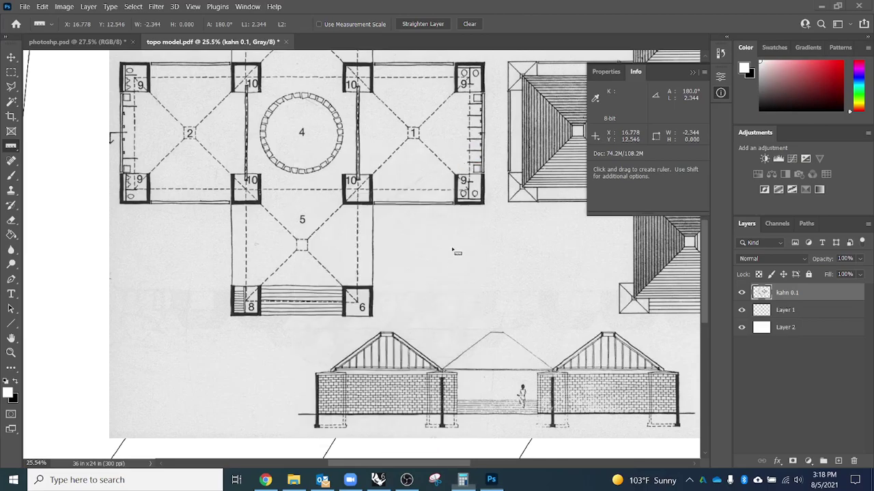
Scale the kahn 0.1 layer proportionally to 170% with Free Transform and apply the transform.
key("v")
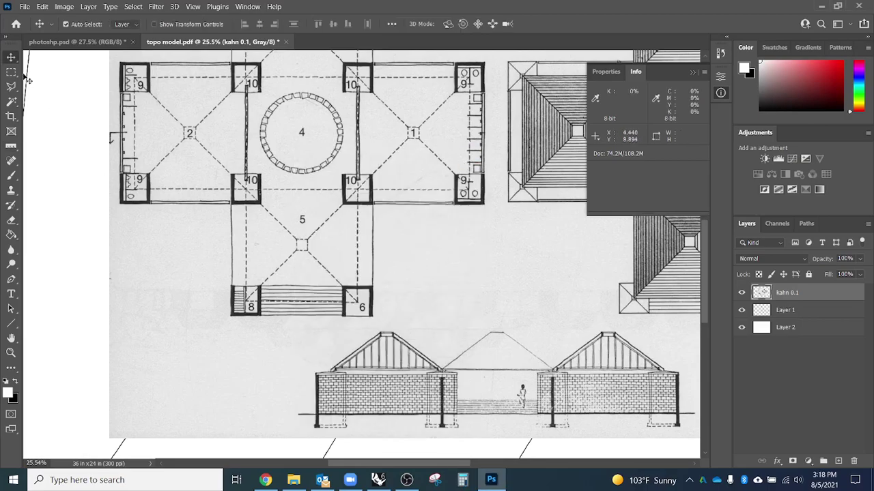
left_click(10, 72)
right_click(198, 245)
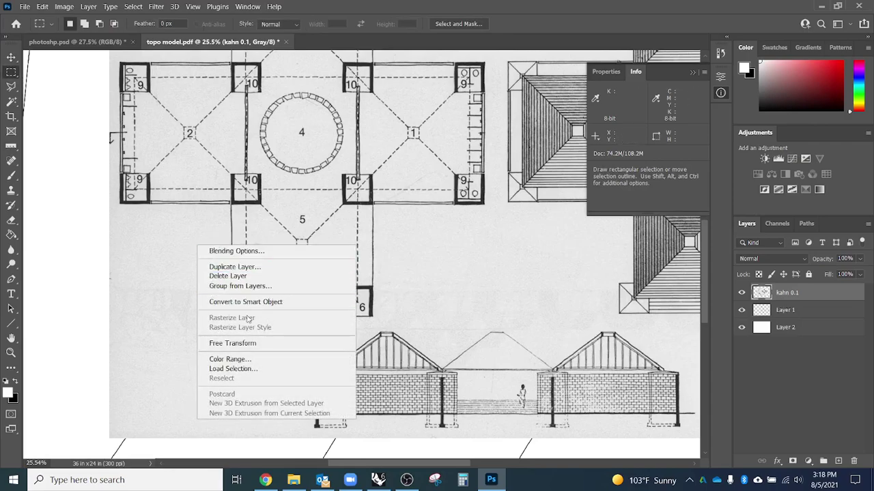
left_click(249, 345)
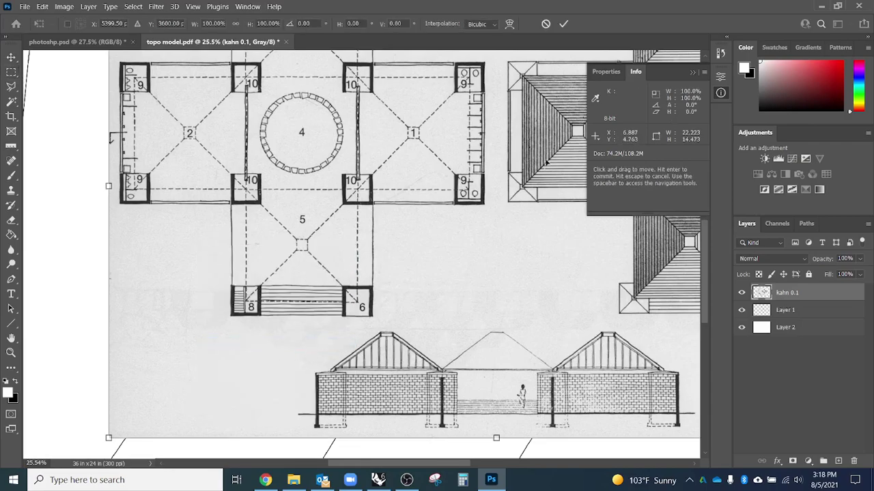
left_click(235, 24)
left_click_drag(203, 24, 256, 28)
type("170")
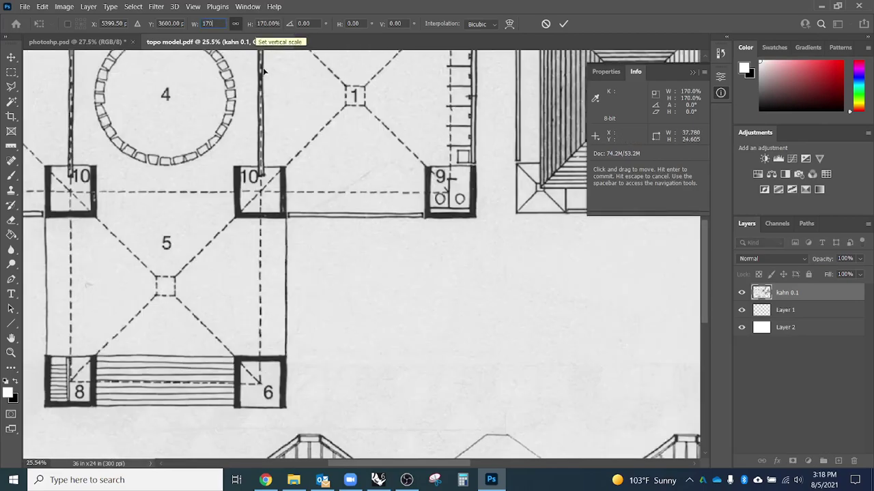
key("Tab")
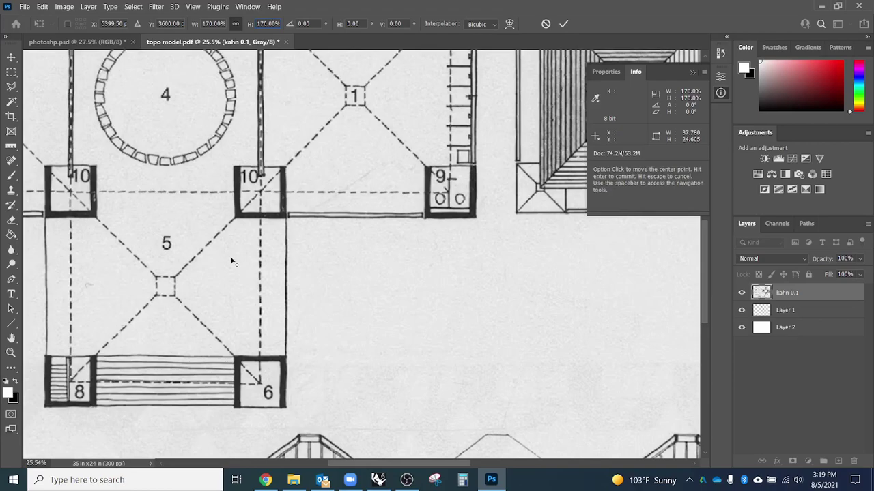
key("Home")
key("Delete")
scroll(275, 261, "down", 3)
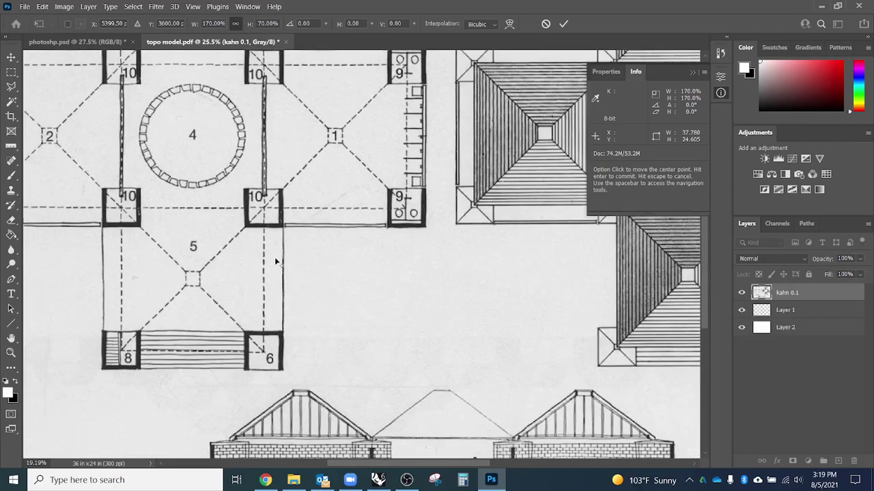
scroll(275, 261, "down", 2)
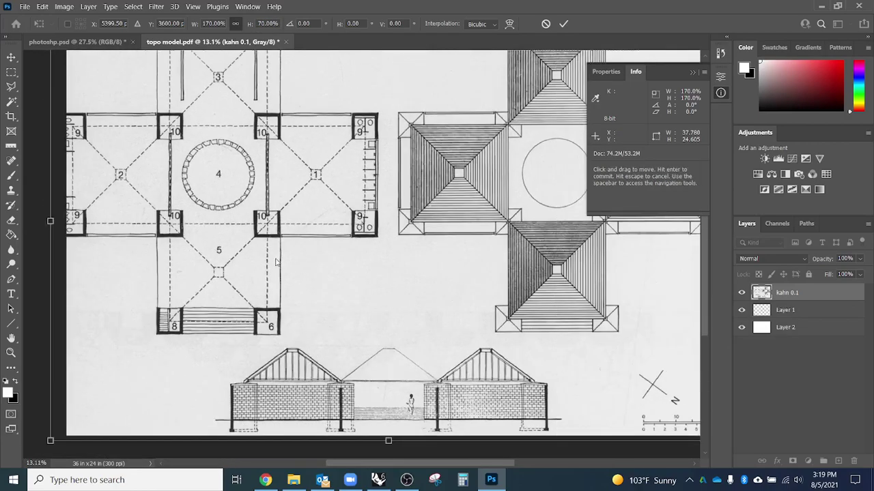
key("alt+space")
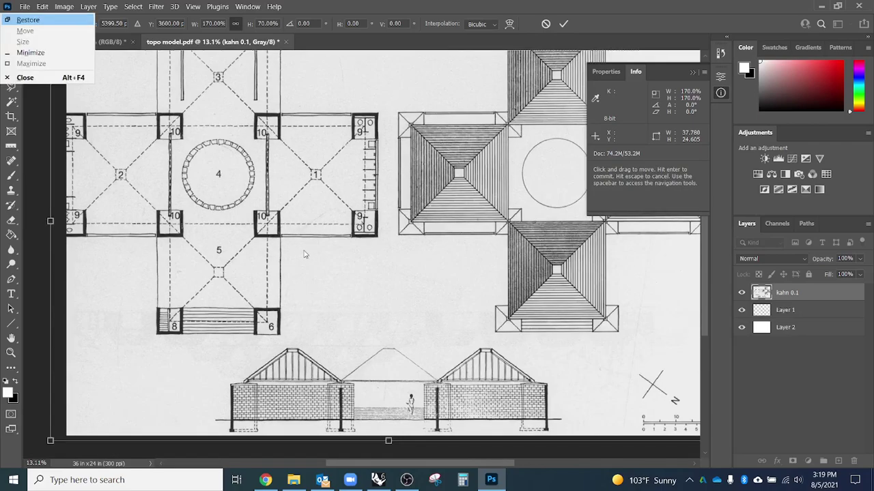
key("Escape")
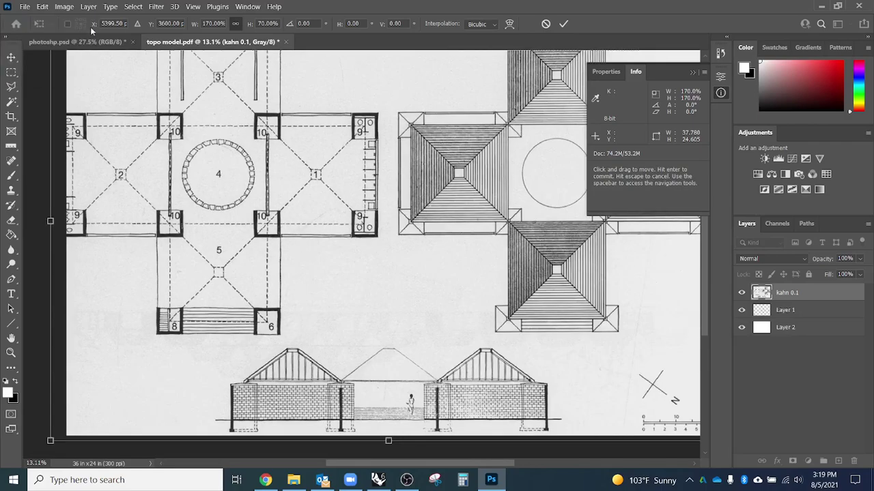
key("Return")
Move the enlarged kahn 0.1 layer to the right so the whole cross-shaped floor plan lies on the page.
key("m")
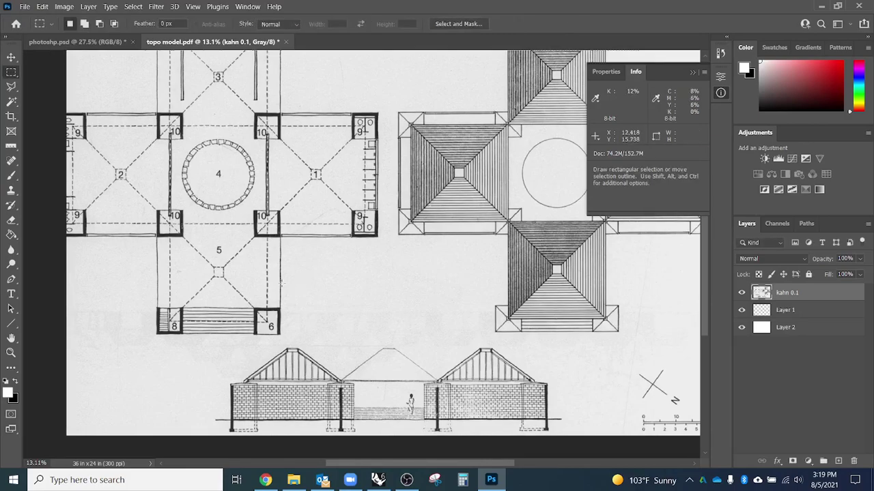
scroll(284, 285, "down", 1)
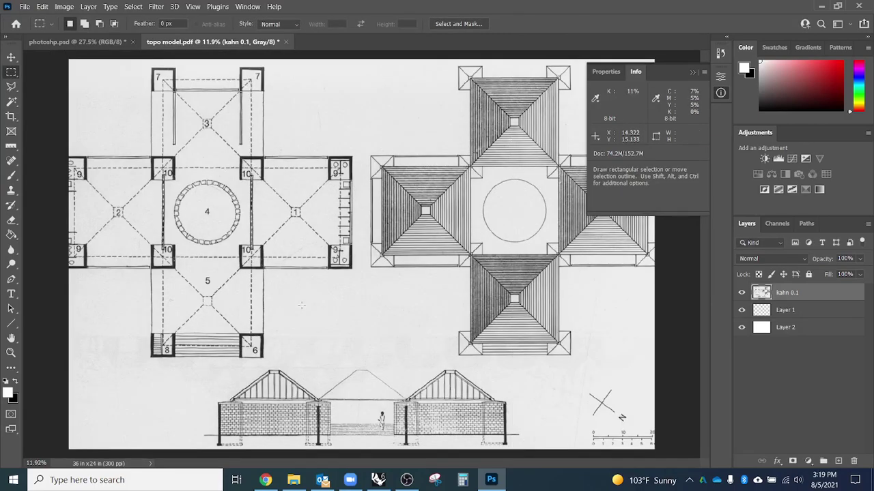
key("v")
left_click_drag(312, 302, 397, 310)
Measure the lower wall of room 1 between columns 10 and 9 on the scaled plan with the Ruler tool.
left_click(11, 146)
scroll(348, 279, "up", 1)
left_click_drag(334, 272, 411, 271)
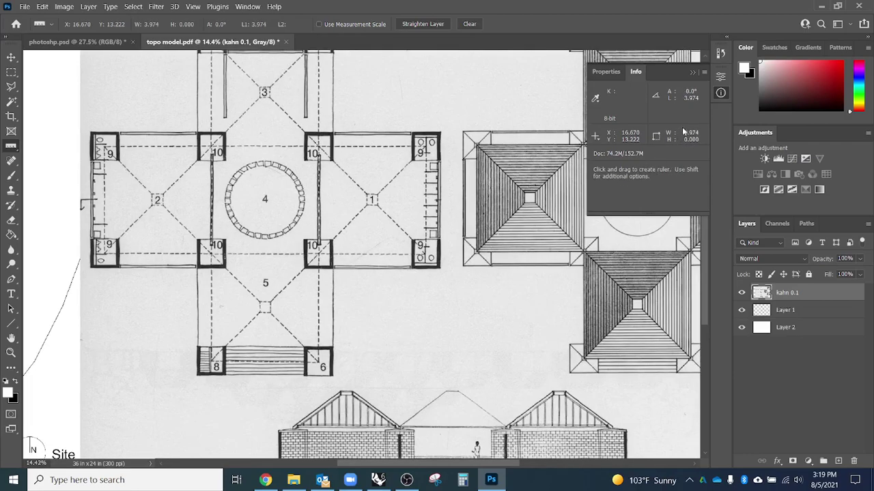
scroll(380, 281, "up", 2)
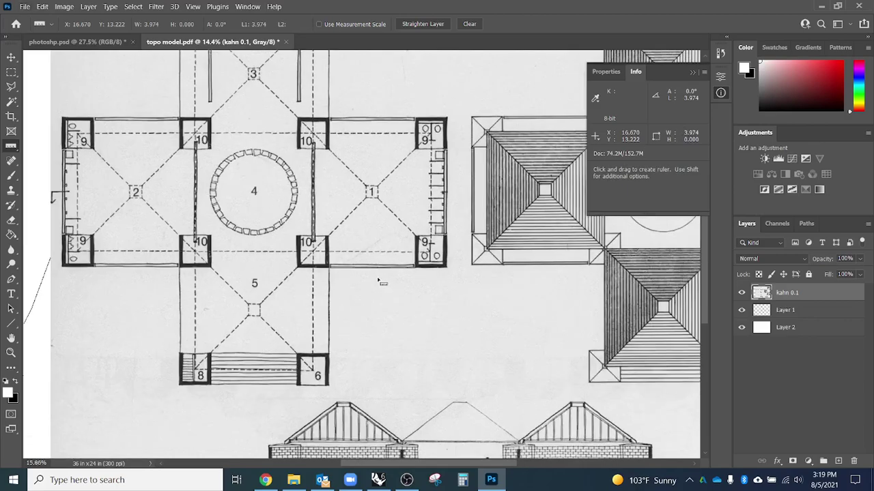
scroll(392, 279, "up", 2)
scroll(390, 279, "up", 3)
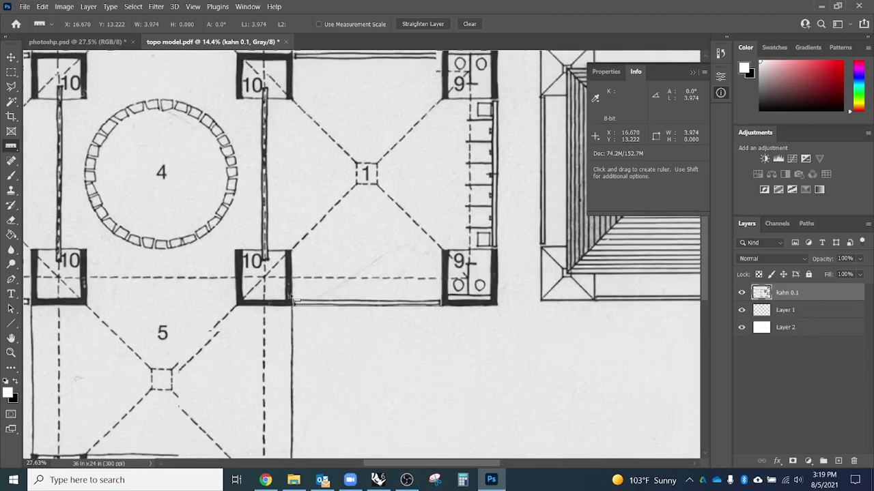
mouse_move(294, 315)
left_mouse_down()
mouse_move(450, 315)
mouse_move(442, 315)
left_mouse_up()
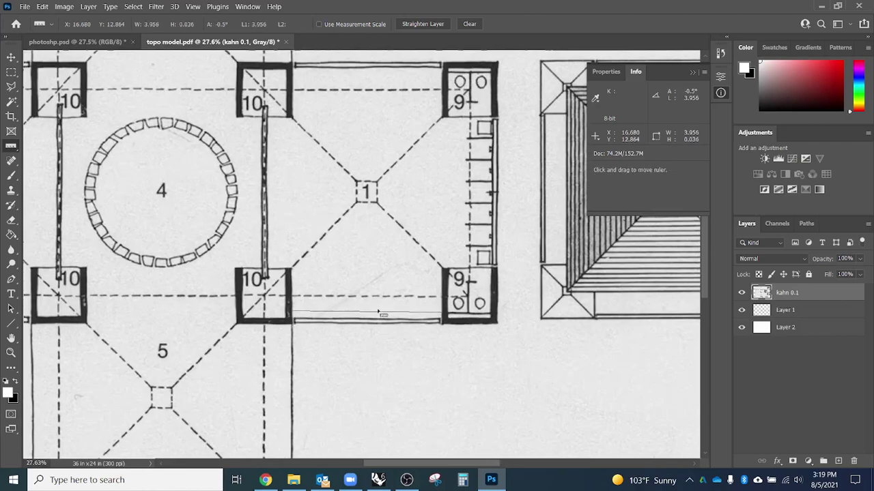
Reposition the kahn 0.1 layer so its upper-left corner sits just inside the upper-left corner of the page.
scroll(403, 345, "down", 2)
scroll(392, 339, "down", 2)
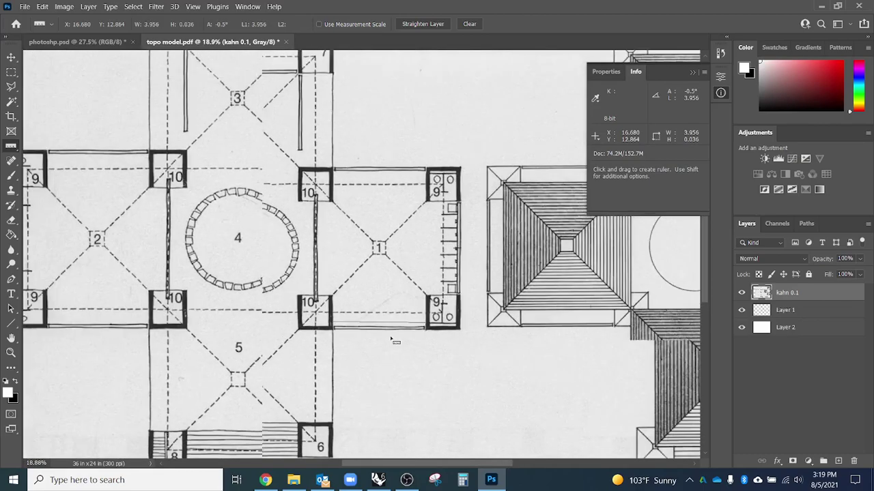
key("v")
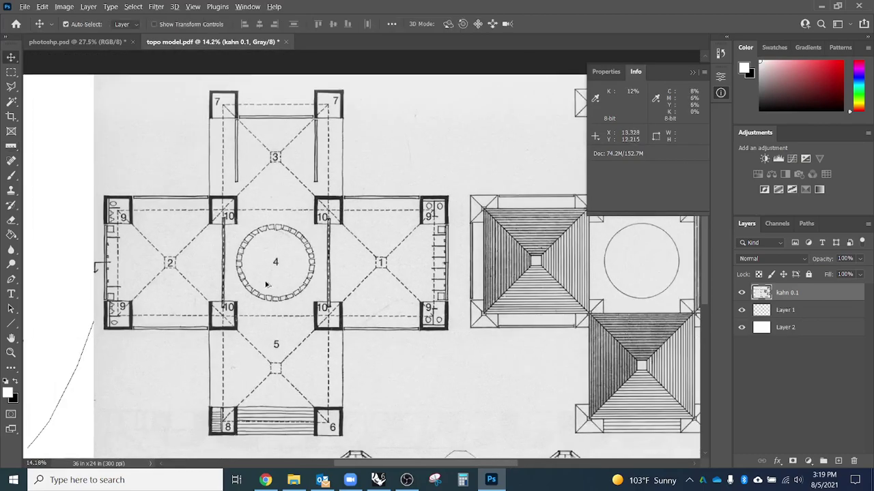
scroll(398, 360, "down", 1)
left_click_drag(364, 337, 353, 245)
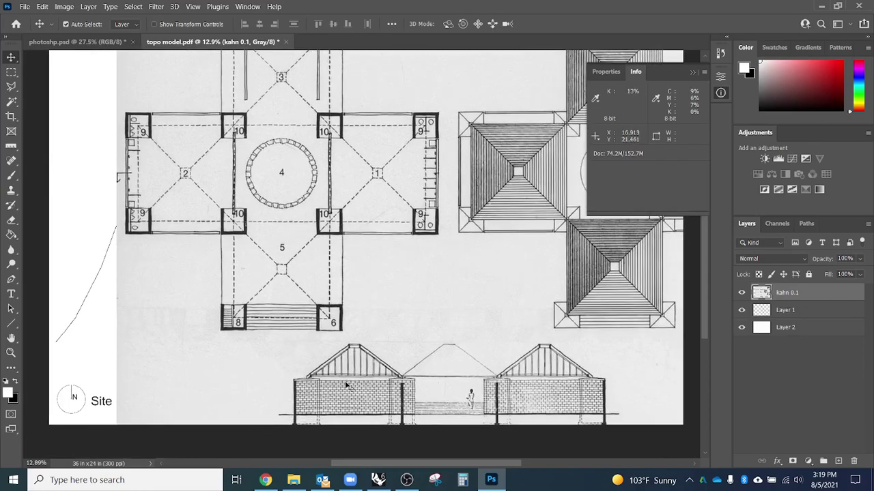
scroll(285, 410, "down", 2)
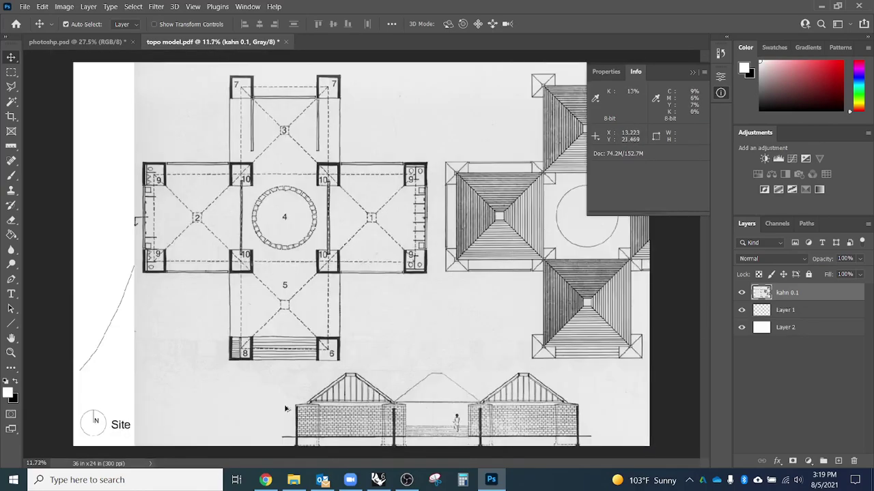
mouse_move(323, 273)
left_mouse_down()
mouse_move(332, 283)
mouse_move(286, 253)
mouse_move(278, 259)
left_mouse_up()
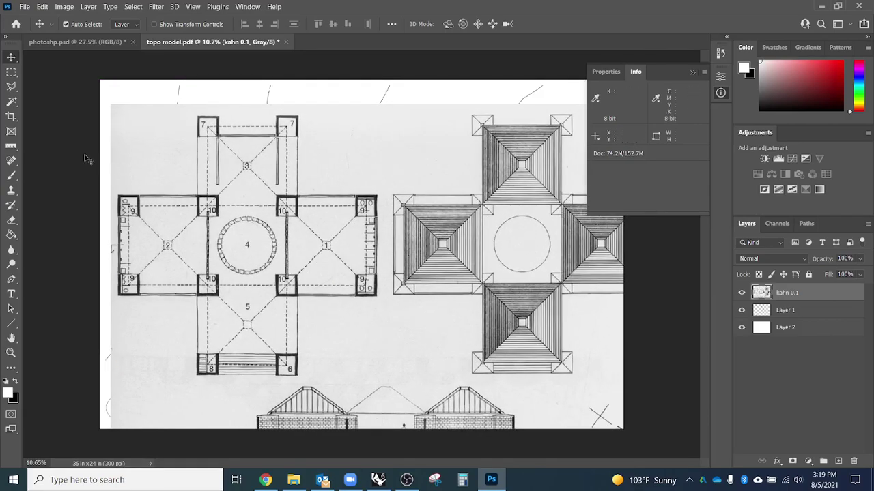
Select the cross-shaped floor plan on the kahn 0.1 layer with a rectangular marquee about 18.8 by 19.1 inches.
left_click(12, 74)
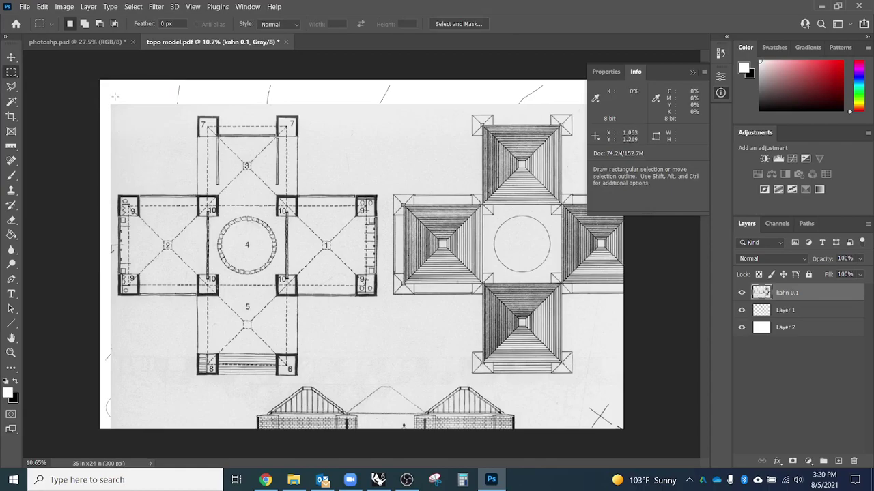
left_click_drag(111, 105, 385, 385)
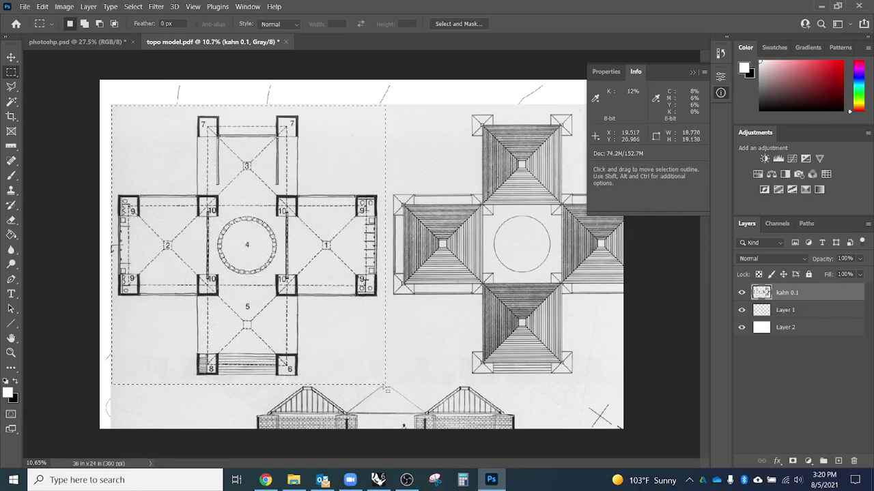
right_click(358, 356)
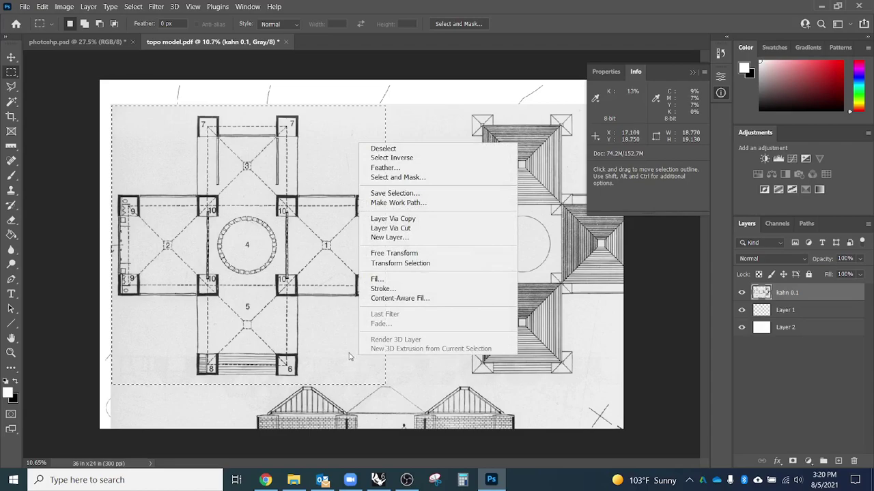
left_click(348, 356)
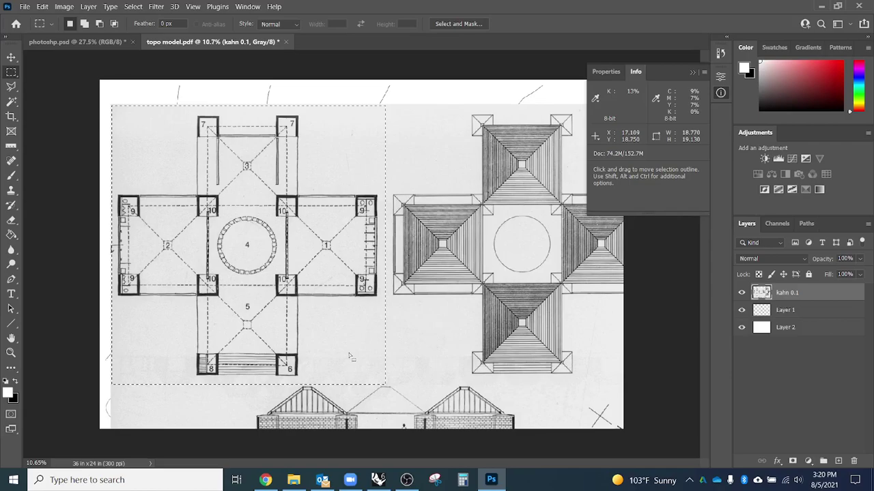
key("ctrl+f")
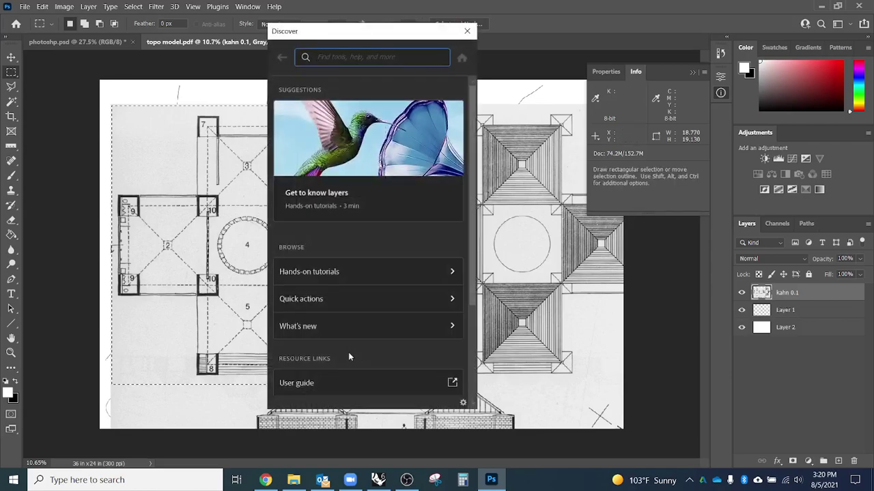
left_click(467, 31)
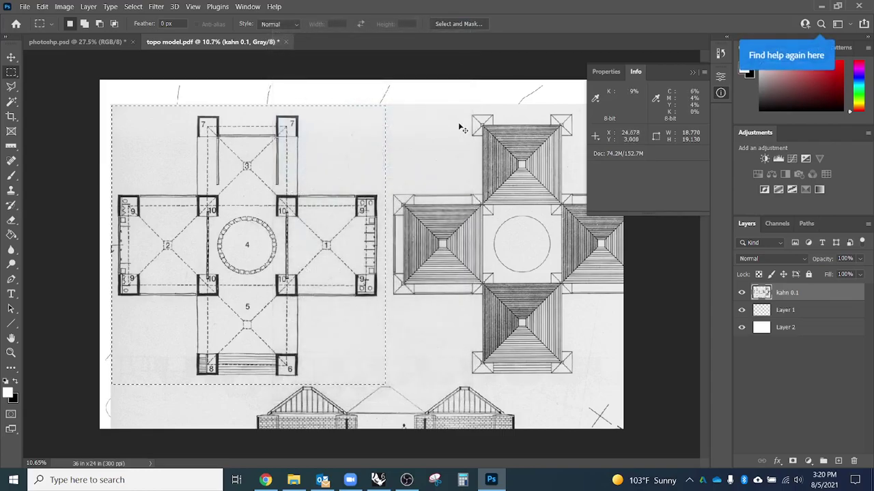
key("ctrl+f")
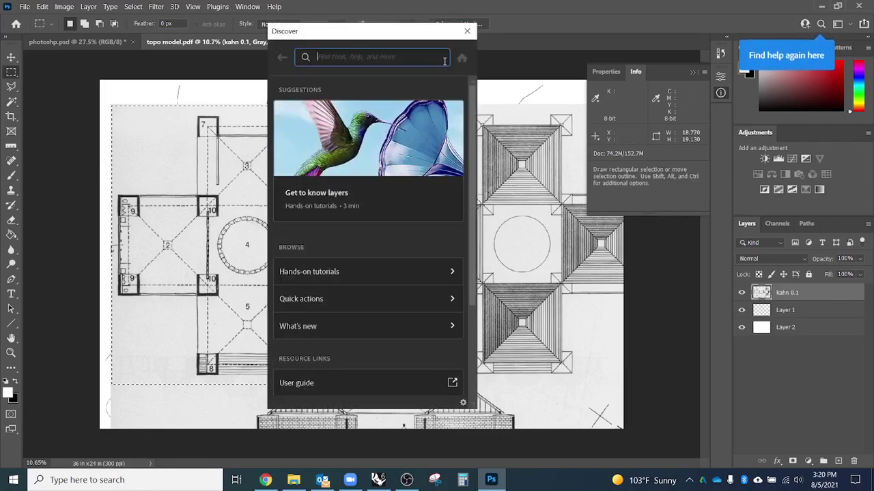
left_click(465, 31)
key("ctrl+f")
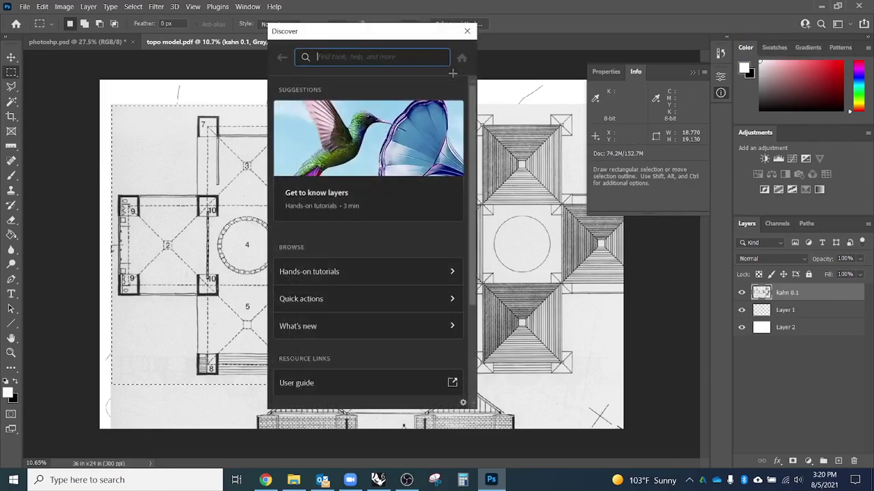
left_click(468, 32)
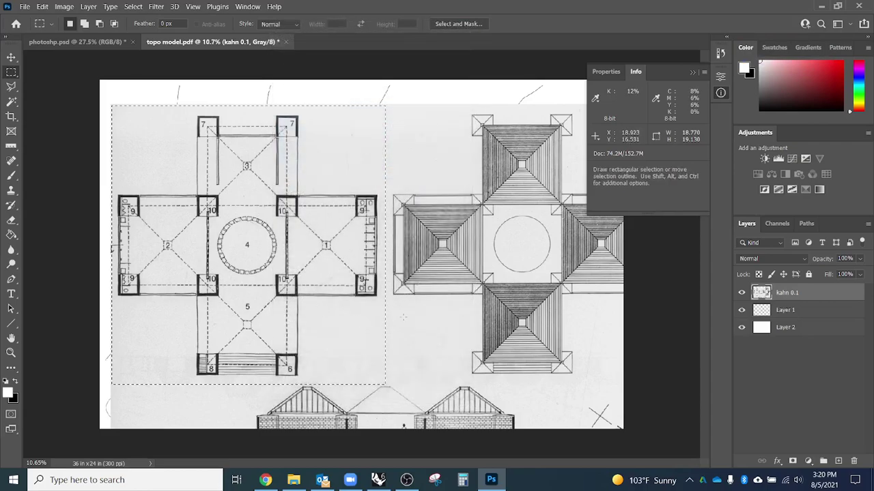
Invert the marquee selection, delete everything on the kahn 0.1 layer outside the cross-shaped floor plan, and deselect.
scroll(334, 301, "down", 1)
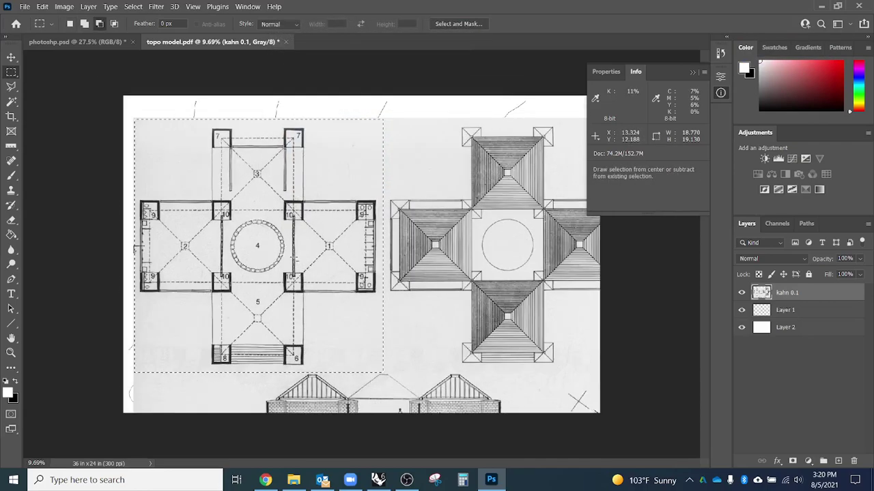
right_click(347, 343)
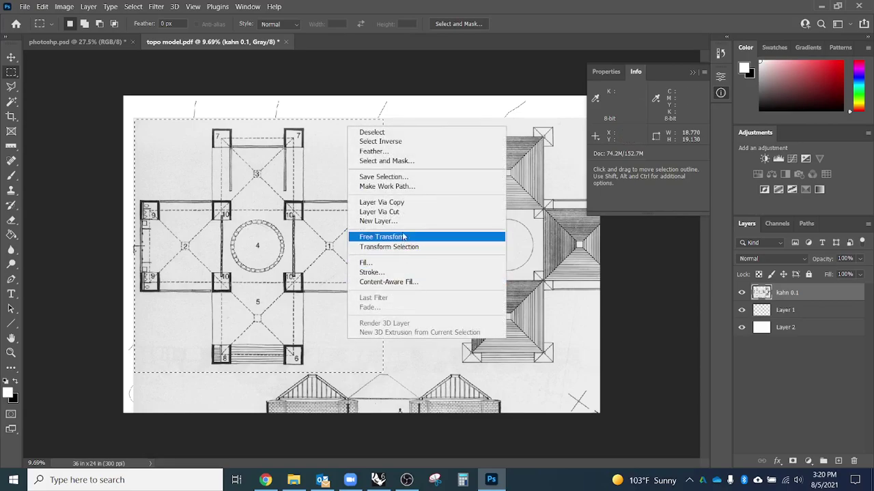
left_click(398, 147)
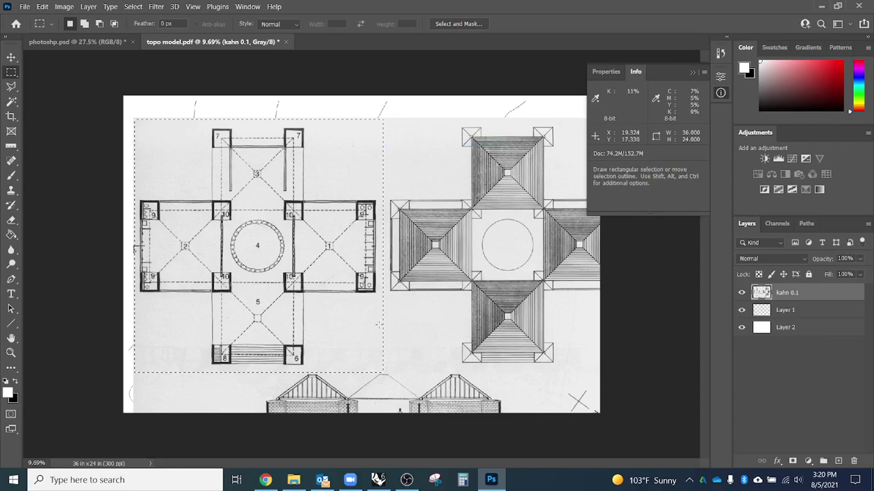
scroll(358, 255, "up", 1)
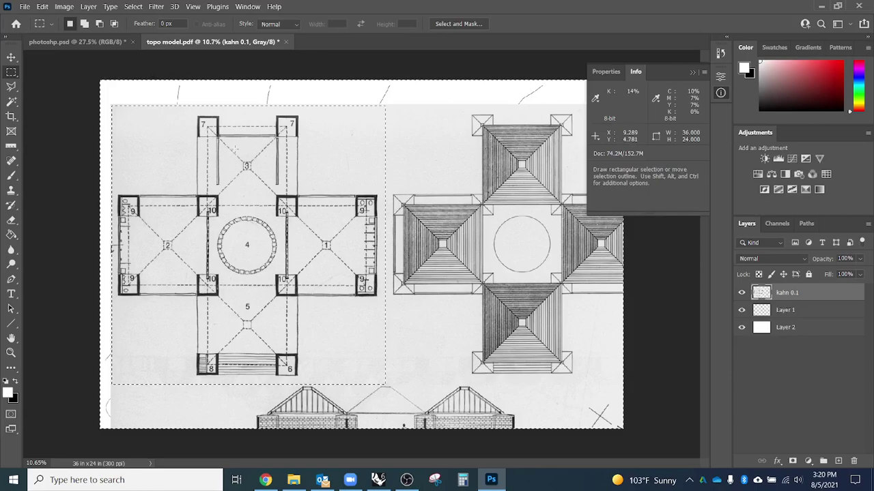
key("Delete")
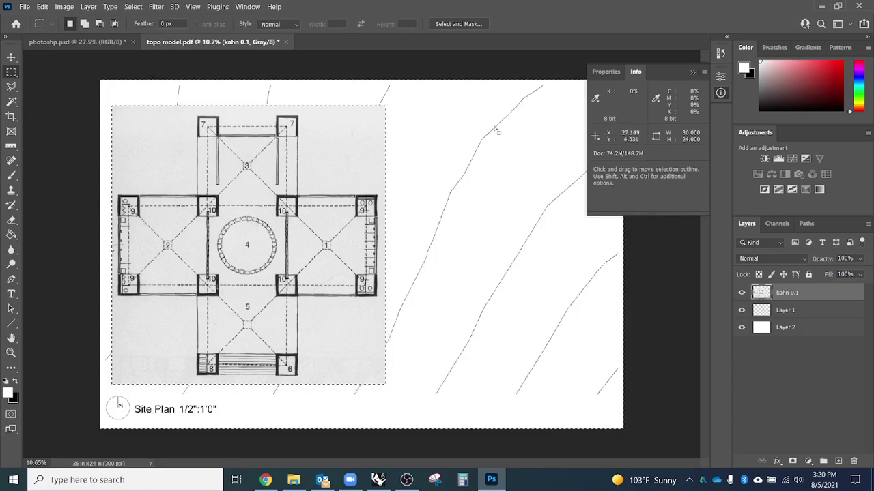
key("ctrl+d")
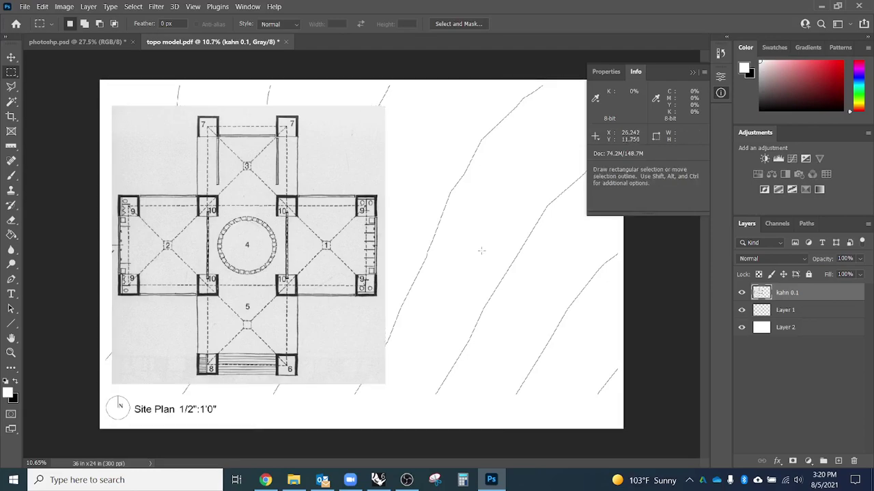
Shift the kahn 0.1 layer up the page and erase the leftover section strip below the floor plan with a 698 px eraser.
key("v")
left_click_drag(332, 348, 334, 253)
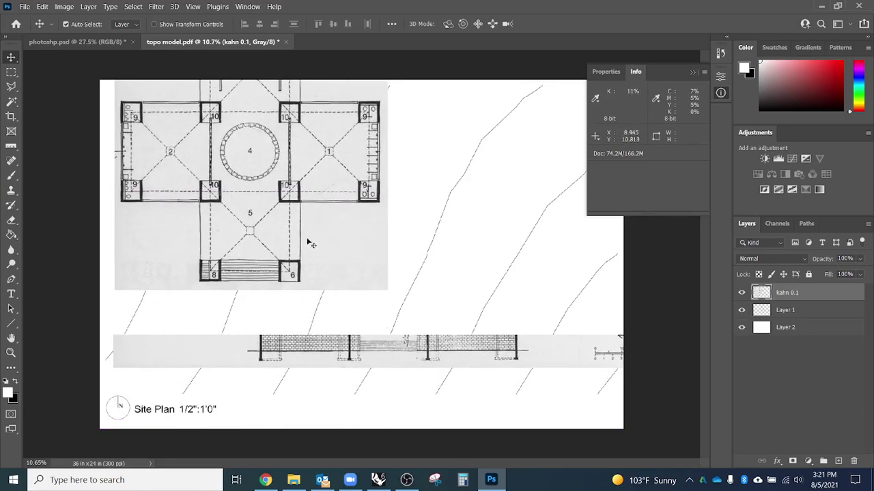
left_click_drag(218, 254, 210, 244)
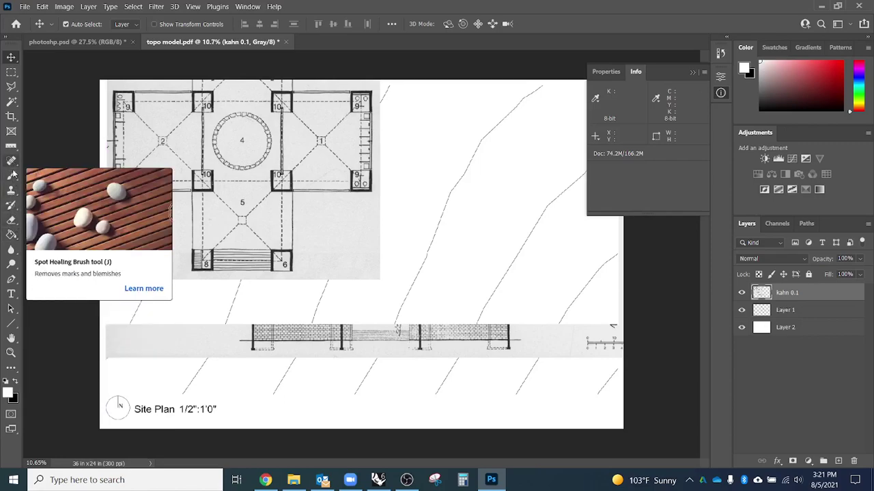
left_click(12, 221)
right_click(131, 324, "alt")
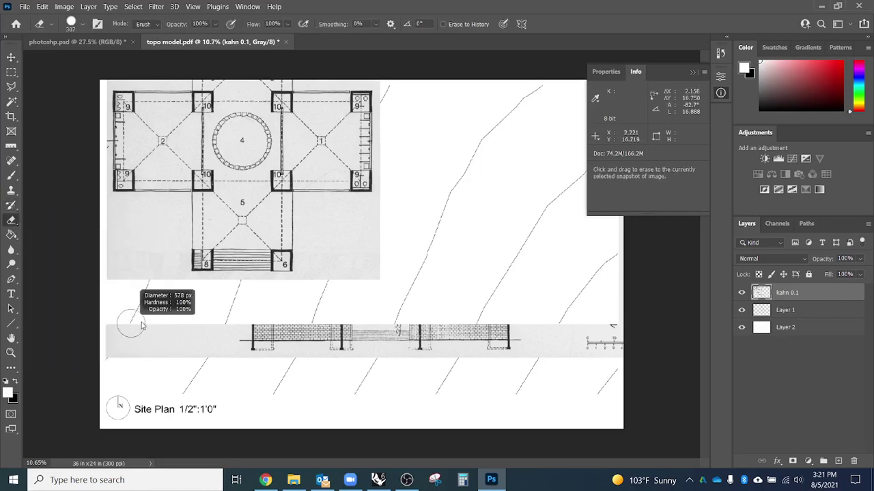
mouse_move(123, 331)
left_mouse_down()
mouse_move(127, 320)
mouse_move(279, 335)
mouse_move(556, 326)
mouse_move(546, 357)
mouse_move(86, 351)
left_mouse_up()
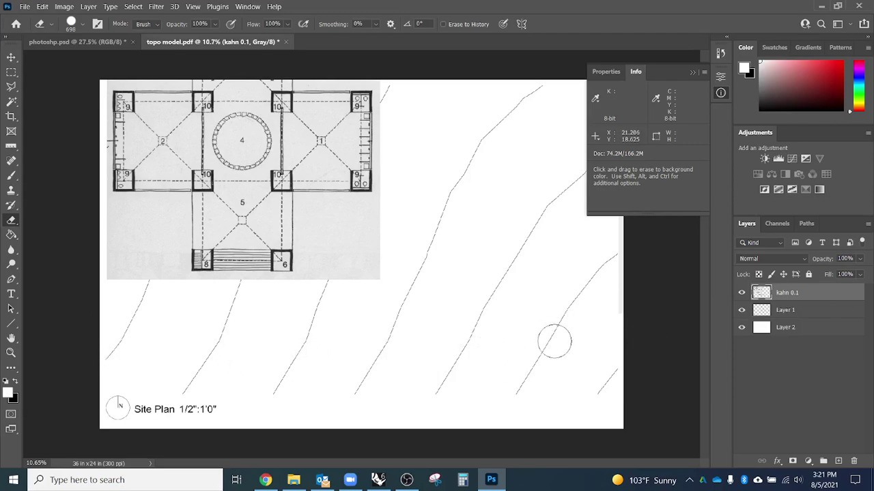
Shift the kahn 0.1 layer left and erase the leftover roof plan strip to the right of the floor plan.
key("v")
mouse_move(331, 271)
left_mouse_down()
mouse_move(323, 284)
mouse_move(176, 359)
mouse_move(171, 341)
left_mouse_up()
key("e")
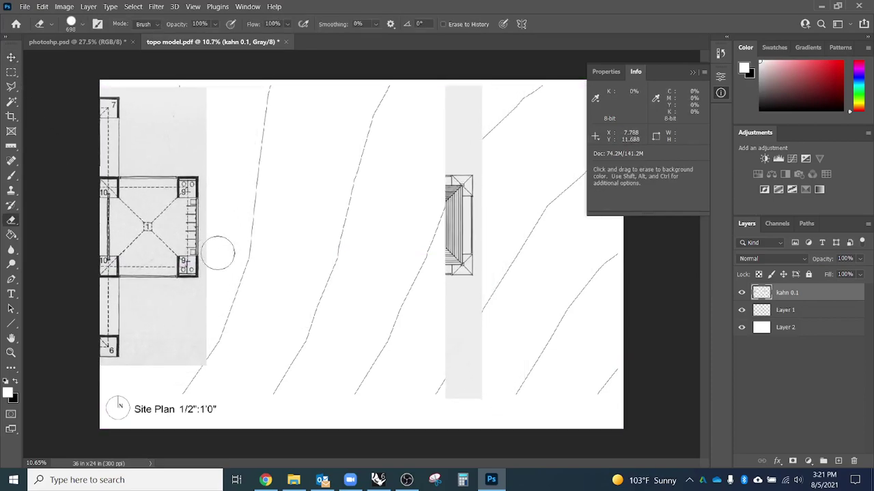
mouse_move(443, 339)
left_mouse_down()
mouse_move(452, 413)
mouse_move(480, 432)
mouse_move(465, 230)
mouse_move(476, 87)
left_mouse_up()
left_click_drag(449, 283, 478, 312)
Move the cleaned-up floor plan back onto the page, roughly centred over the site plan contours.
key("v")
left_click_drag(208, 314, 464, 330)
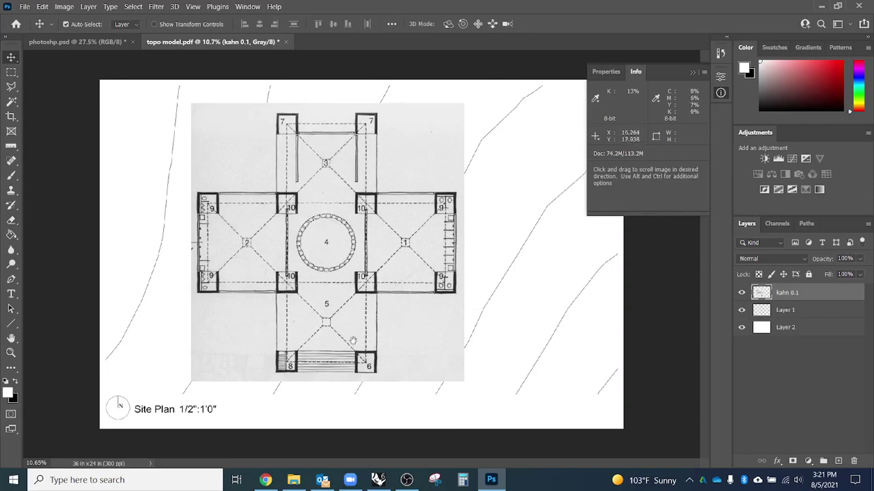
left_click_drag(393, 365, 426, 361)
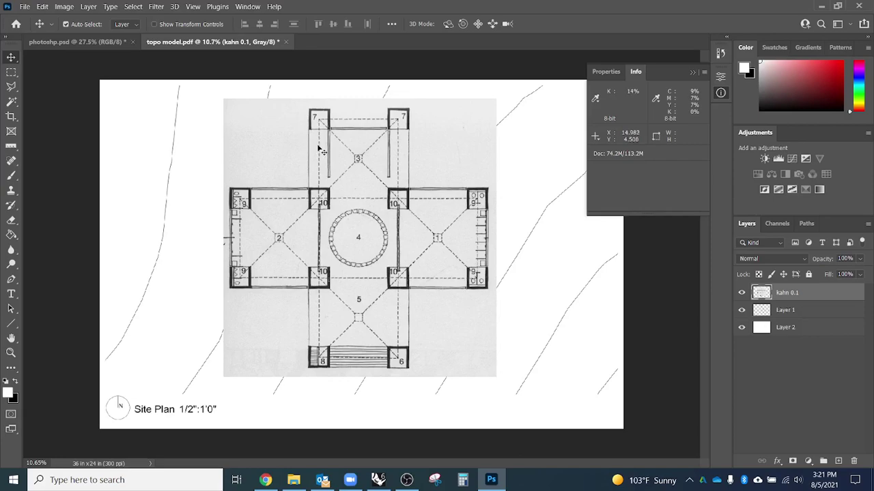
Select the grey paper background throughout the floor plan using the Magic Wand with tolerance 32 and Contiguous off.
left_click(12, 104)
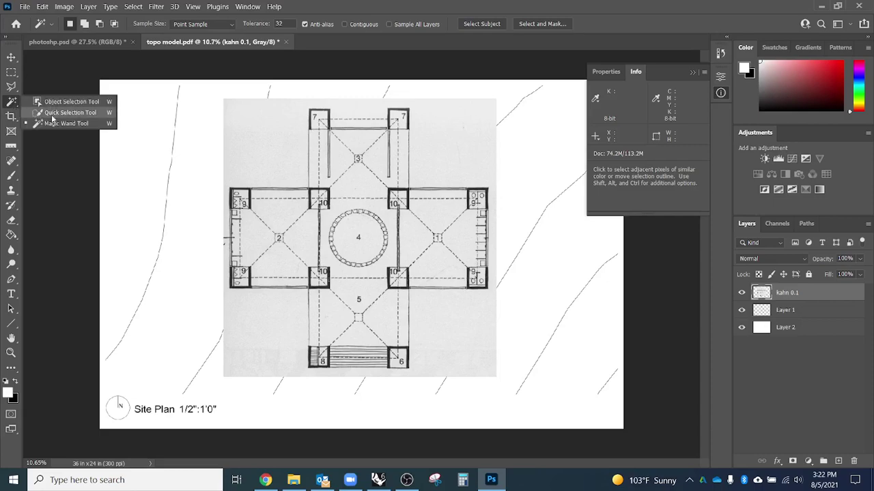
left_click(11, 103)
left_click(12, 102)
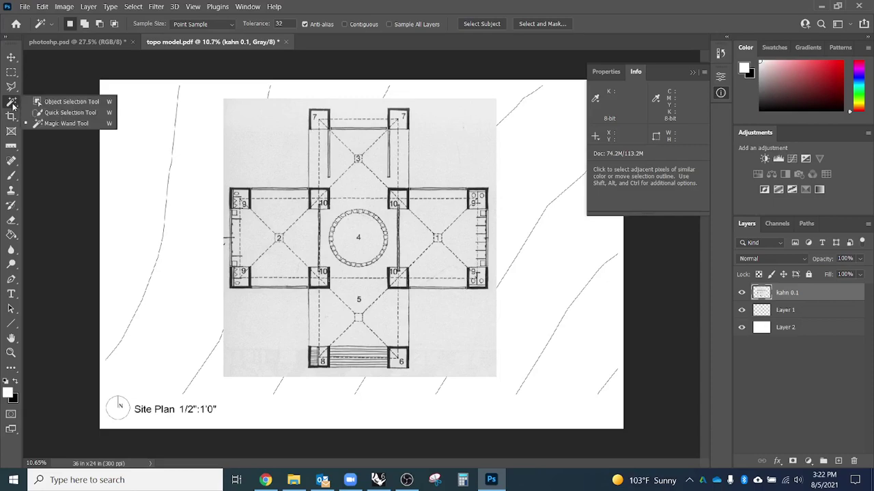
left_click(66, 124)
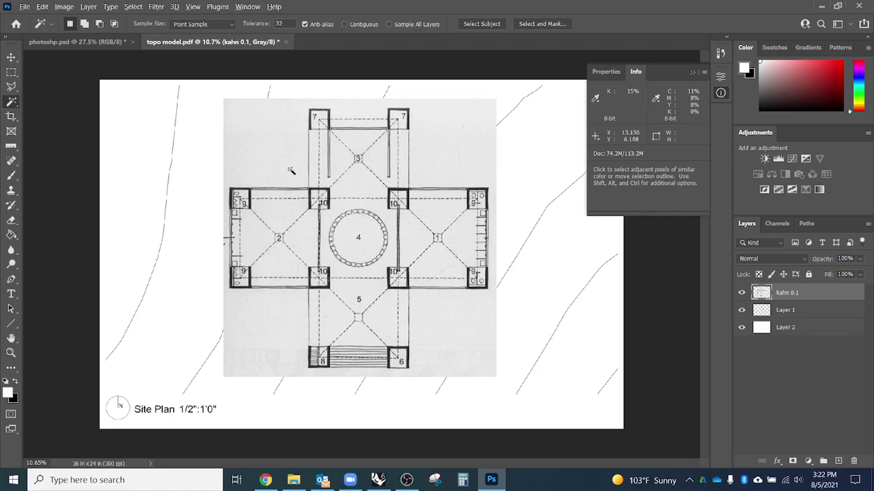
scroll(292, 172, "up", 2)
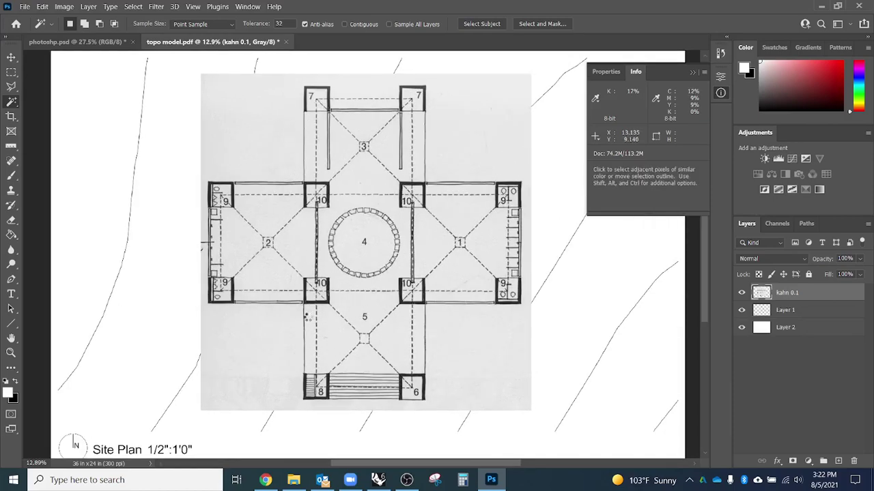
left_click(308, 318)
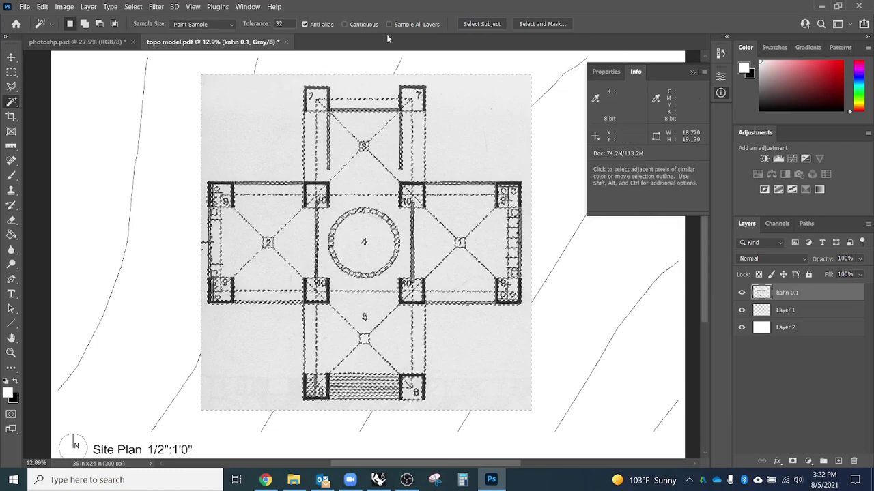
Turn on Contiguous, clear the selection, and select only the grey background surrounding the floor plan.
left_click(345, 24)
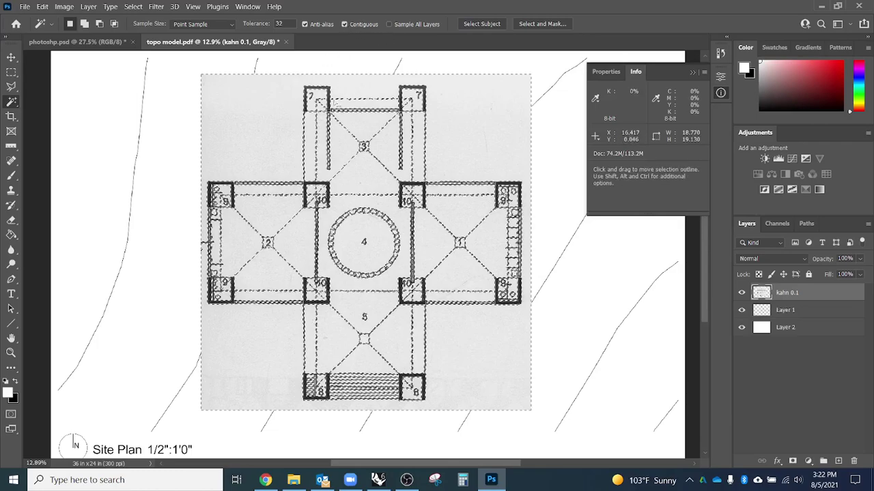
key("ctrl+d")
left_click(271, 147)
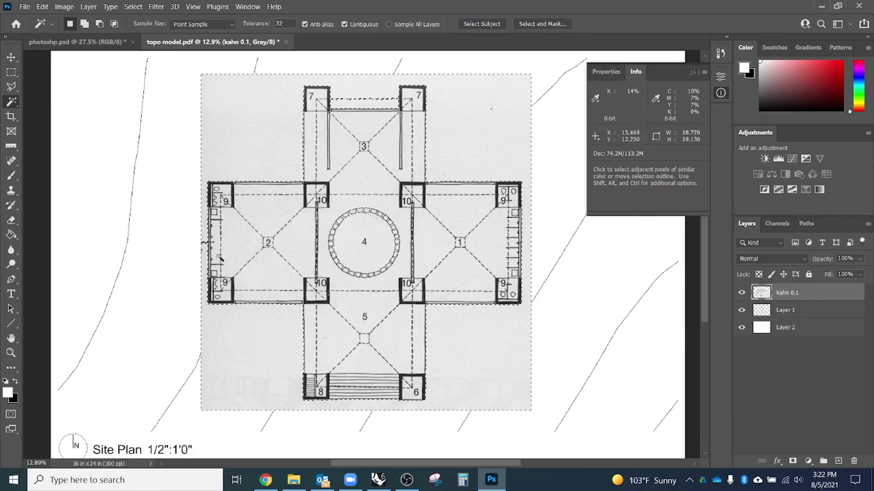
Turn Contiguous back off, deselect, and reselect the grey background both inside and outside the floor plan.
left_click(351, 25)
key("ctrl+d")
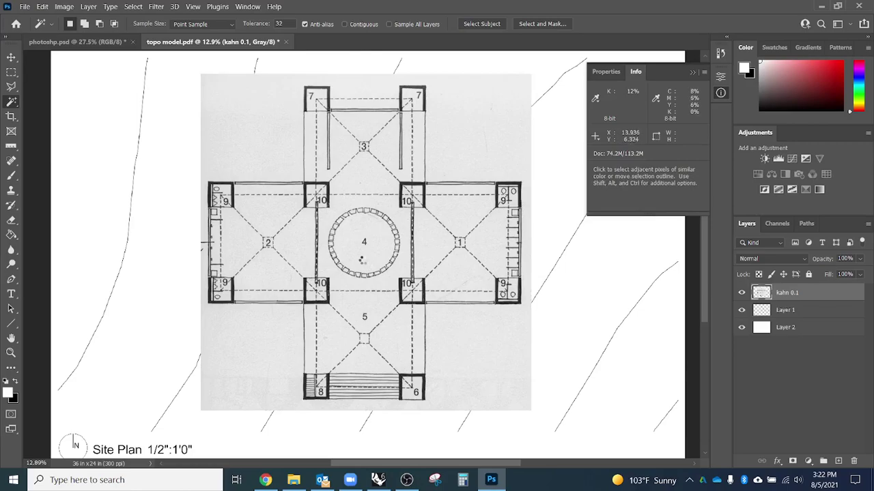
left_click(395, 307)
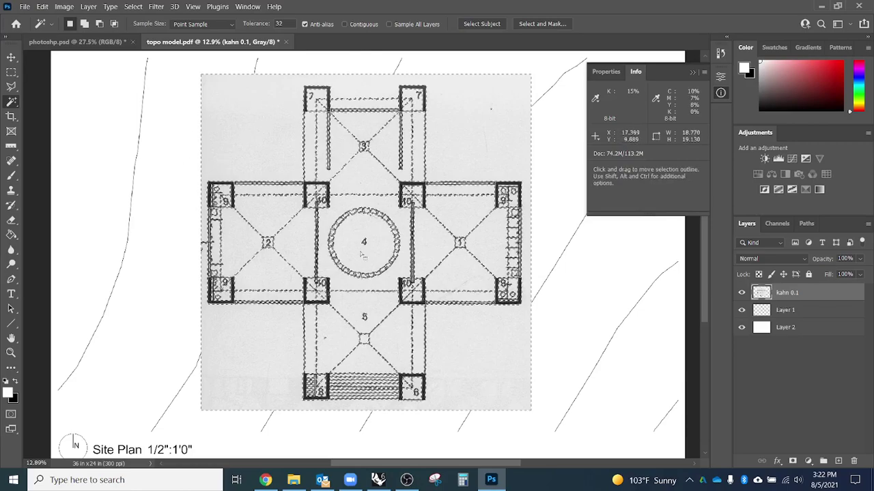
scroll(395, 307, "up", 4)
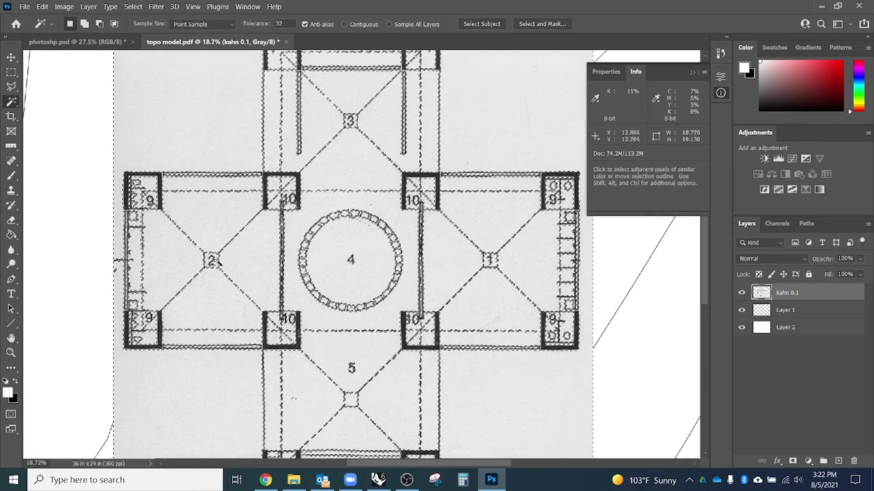
scroll(138, 260, "up", 4)
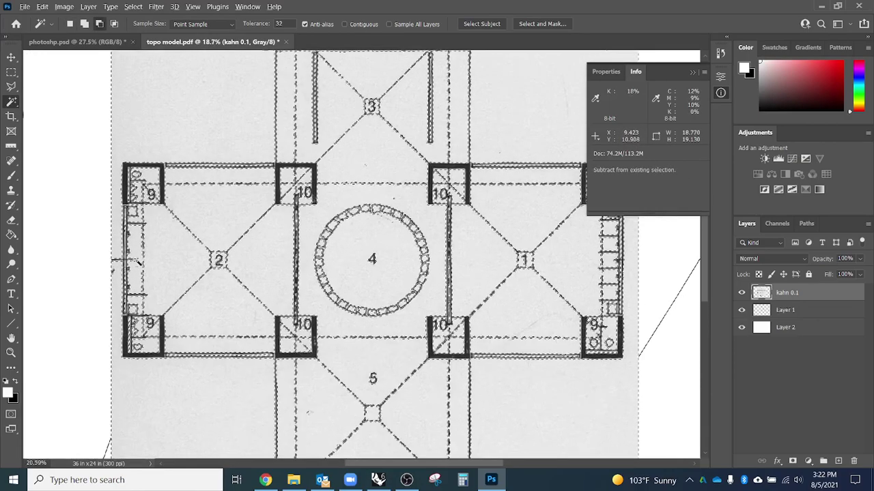
left_click_drag(527, 250, 341, 144)
left_click_drag(259, 436, 248, 374)
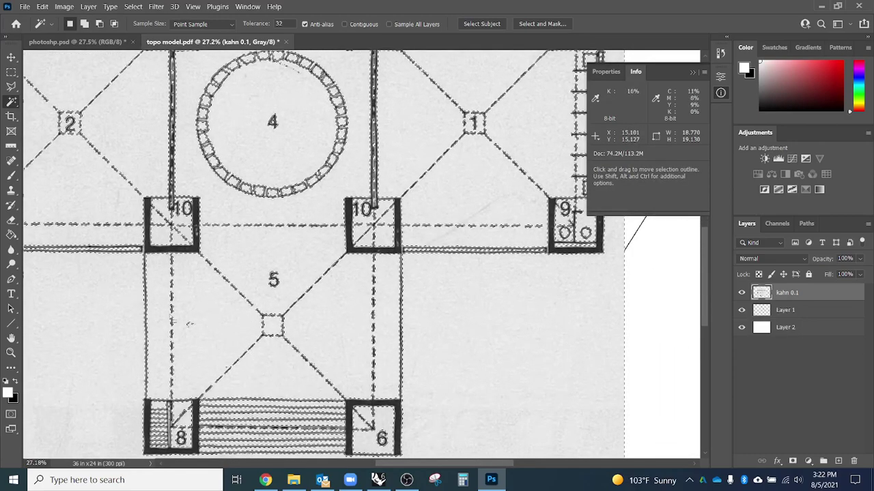
scroll(310, 339, "down", 1)
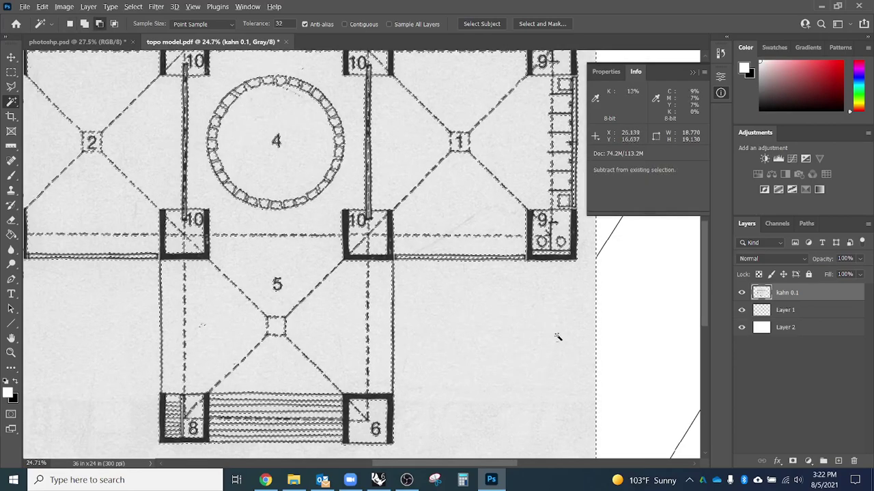
scroll(529, 337, "down", 1)
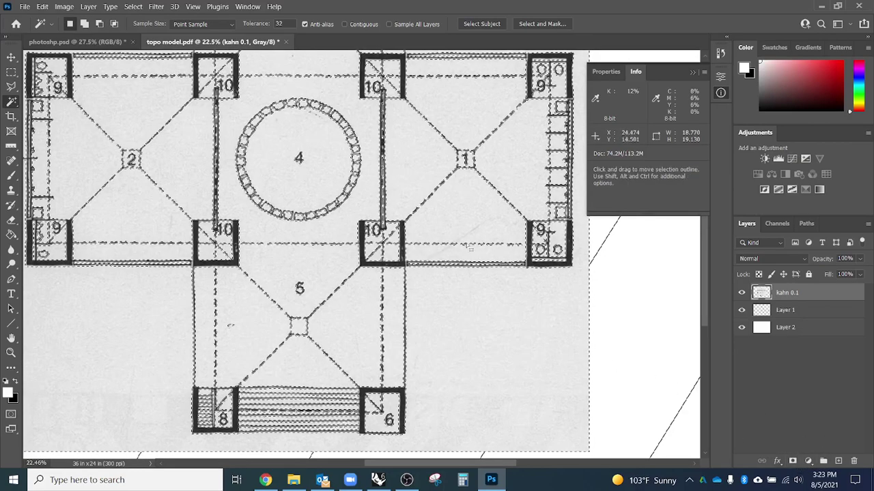
left_click(549, 25)
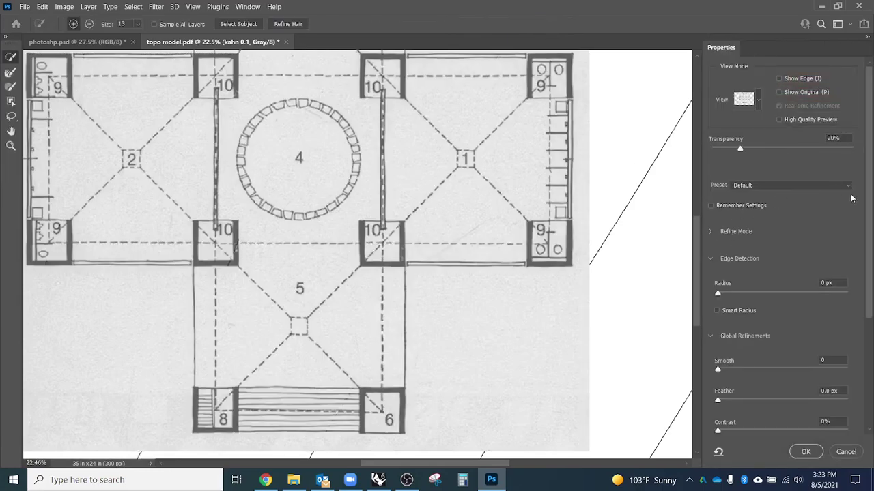
scroll(867, 191, "down", 3)
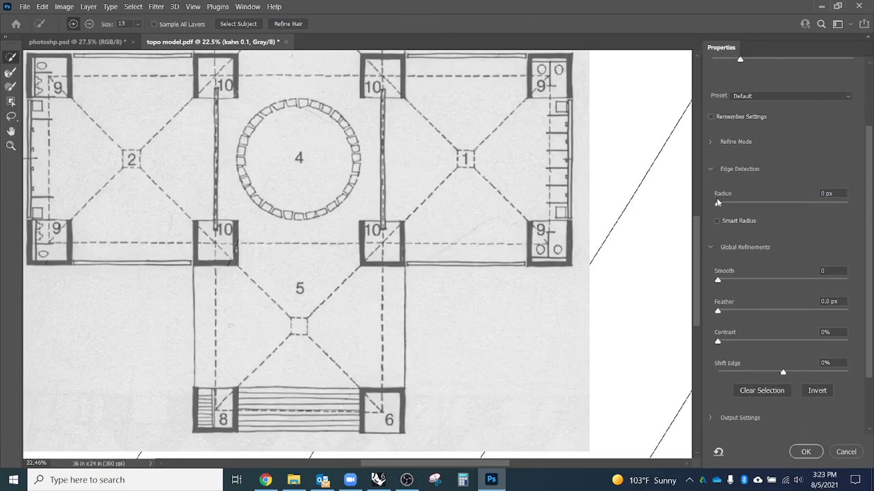
mouse_move(717, 205)
left_mouse_down()
mouse_move(776, 202)
mouse_move(707, 204)
left_mouse_up()
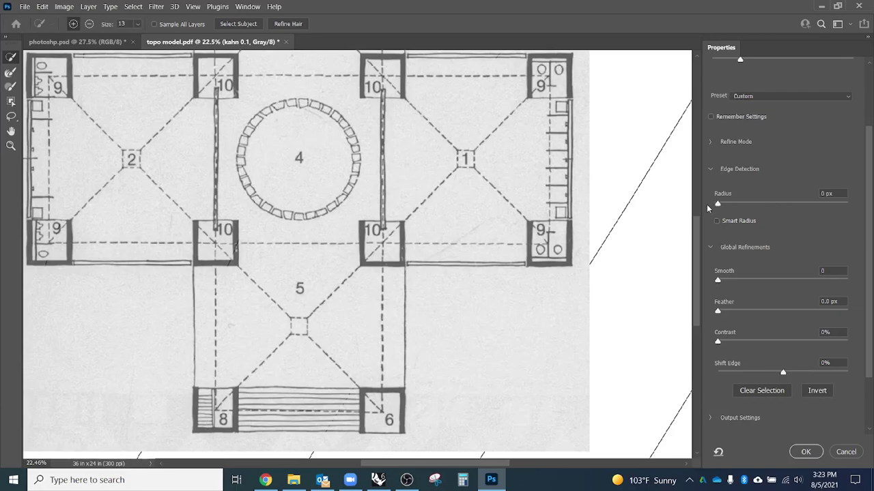
left_click(845, 452)
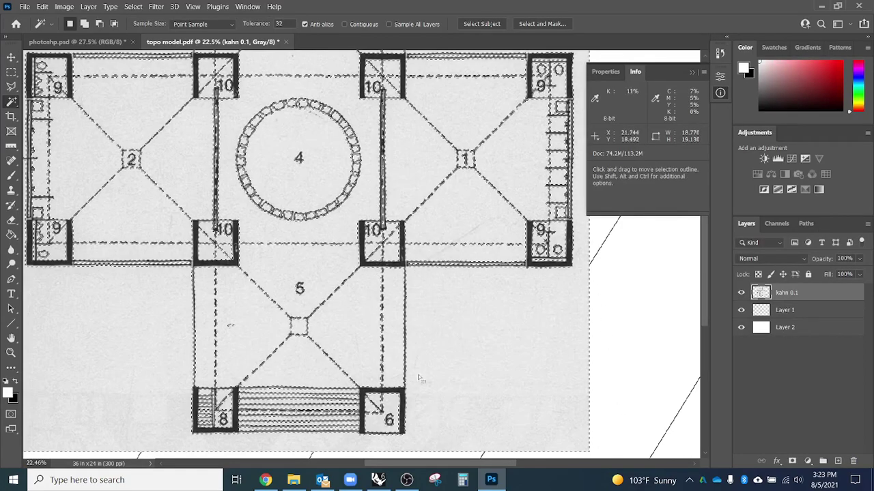
Invert the selection so it excludes the grey background, and accept it in Select and Mask with preview transparency at 100%.
right_click(457, 307)
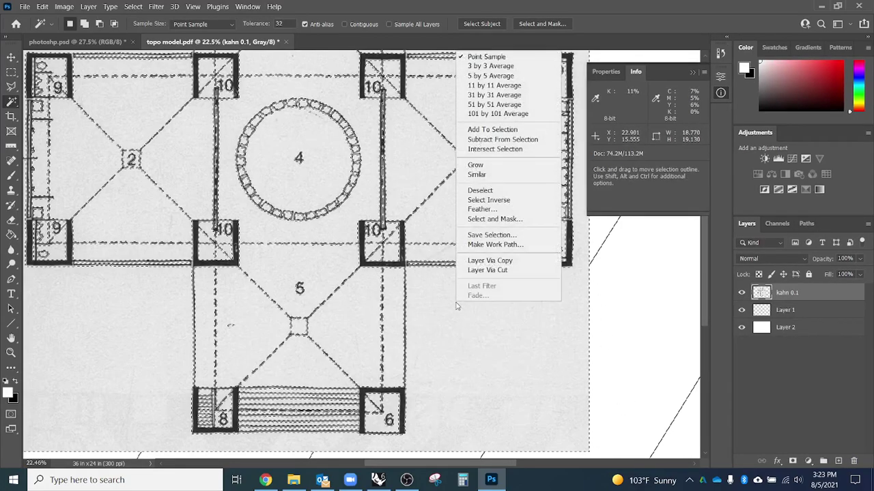
left_click(490, 200)
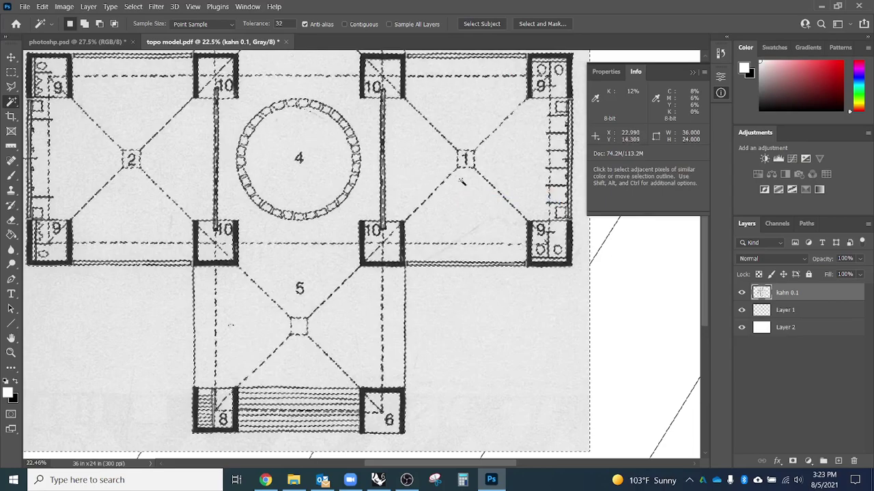
left_click(540, 24)
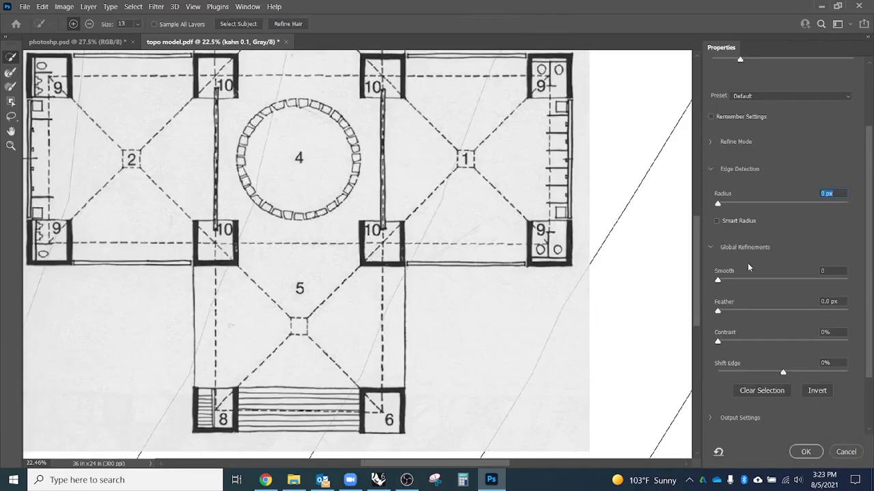
left_click_drag(869, 192, 864, 120)
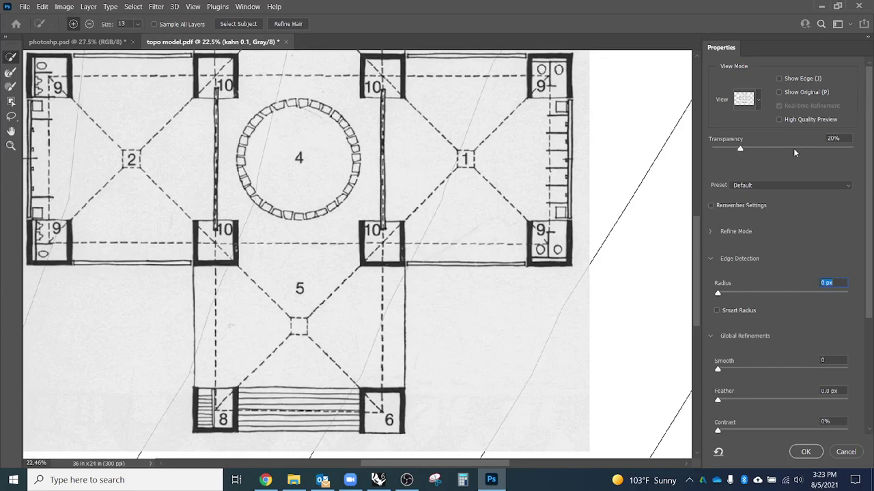
left_click_drag(740, 150, 866, 149)
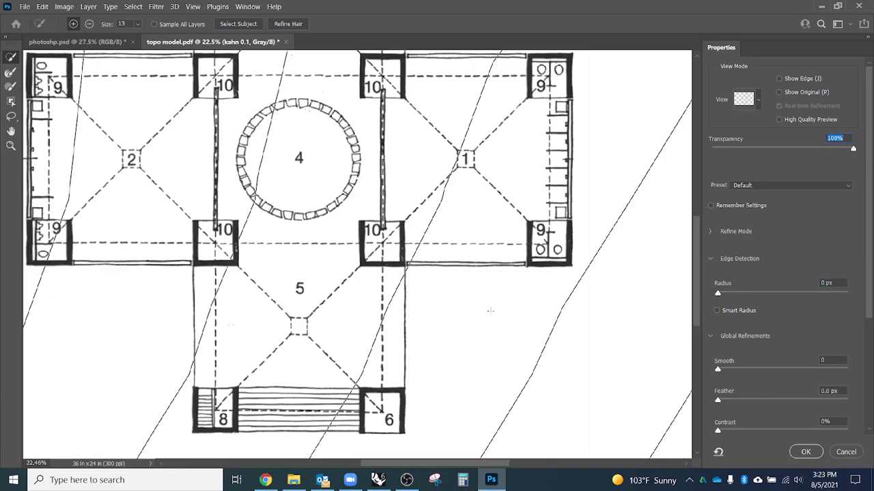
left_click_drag(411, 467, 383, 465)
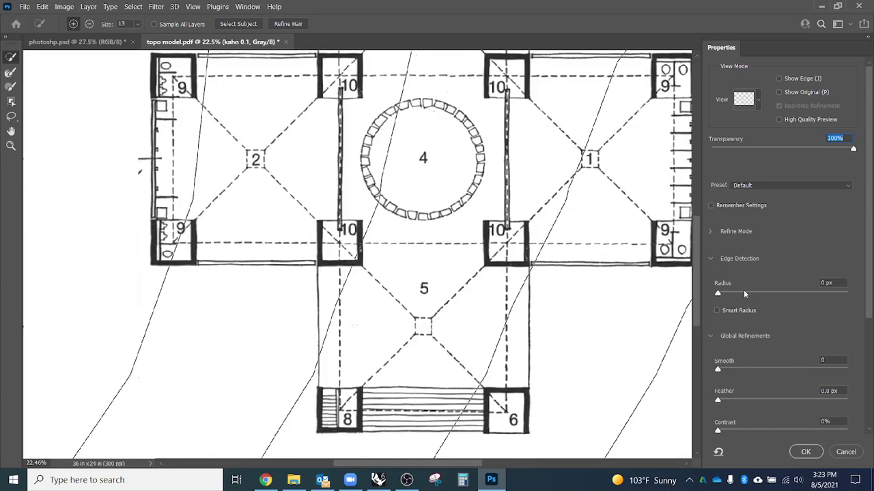
mouse_move(719, 373)
left_mouse_down()
mouse_move(747, 373)
mouse_move(717, 373)
left_mouse_up()
scroll(870, 274, "down", 3)
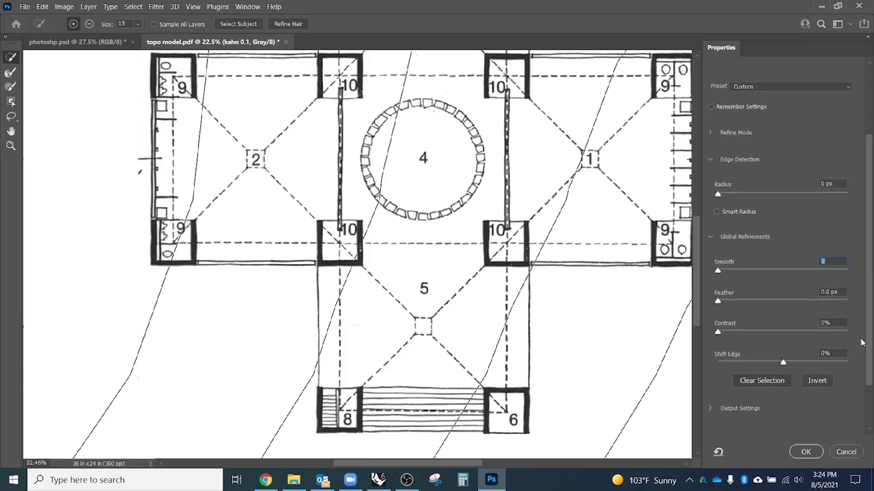
left_click(805, 452)
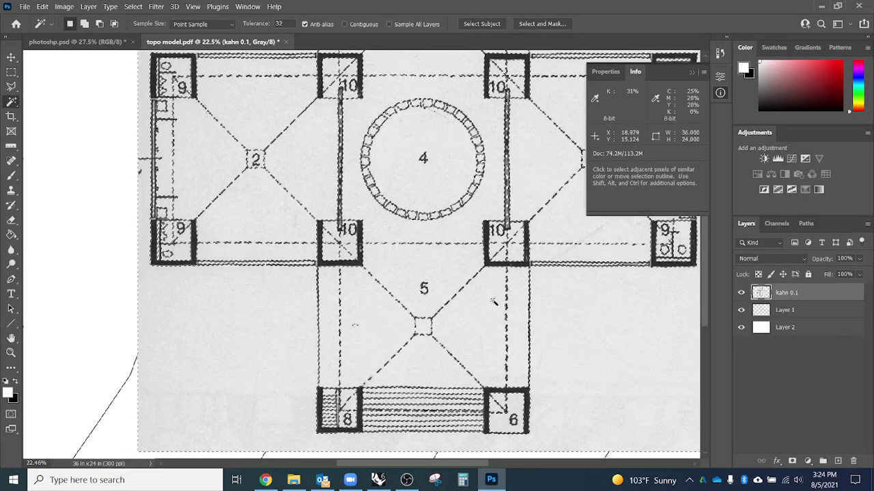
Add a layer mask to the kahn 0.1 layer from the selection and inspect the black-and-white mask on its own.
left_click(792, 463)
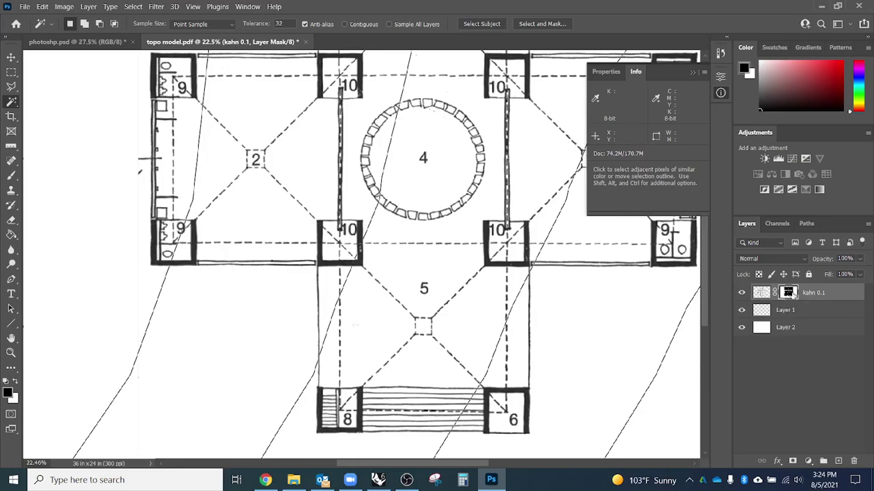
key("alt")
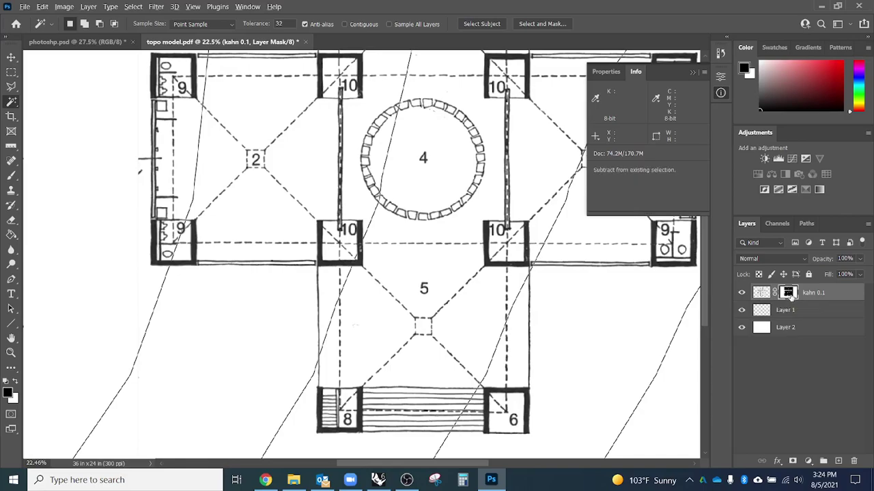
left_click(788, 293, "alt")
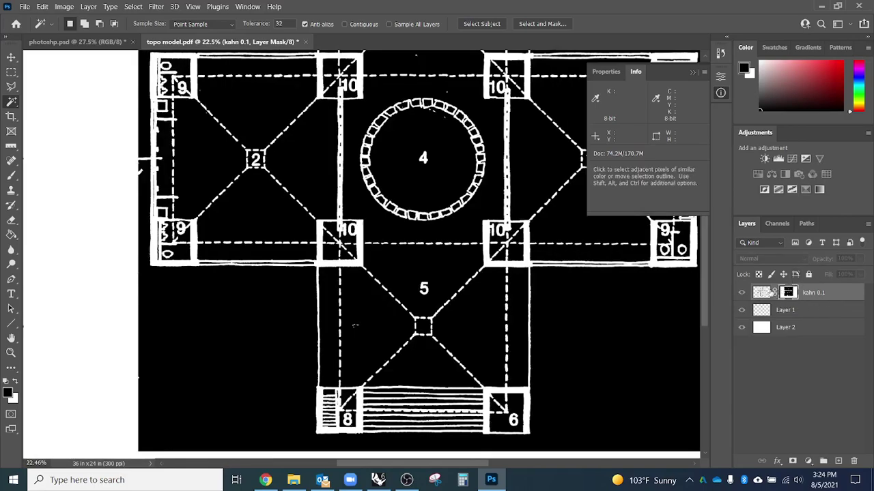
scroll(522, 366, "up", 2)
scroll(522, 366, "up", 7)
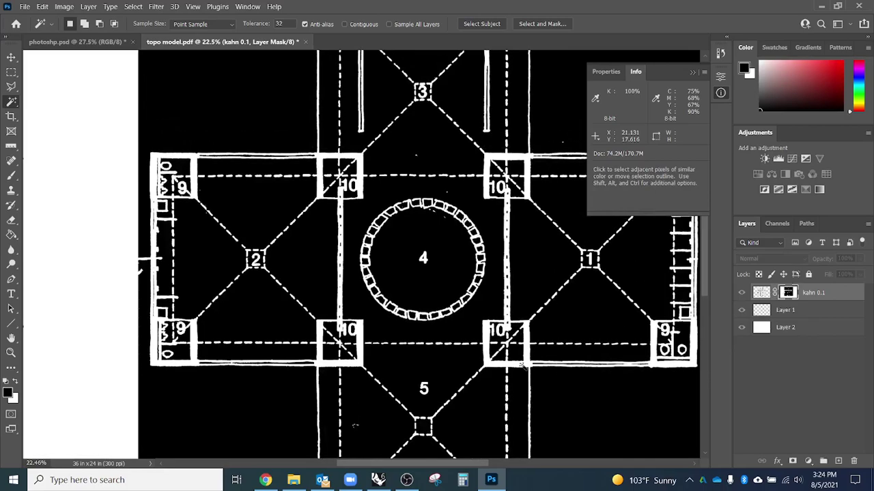
scroll(522, 365, "up", 1)
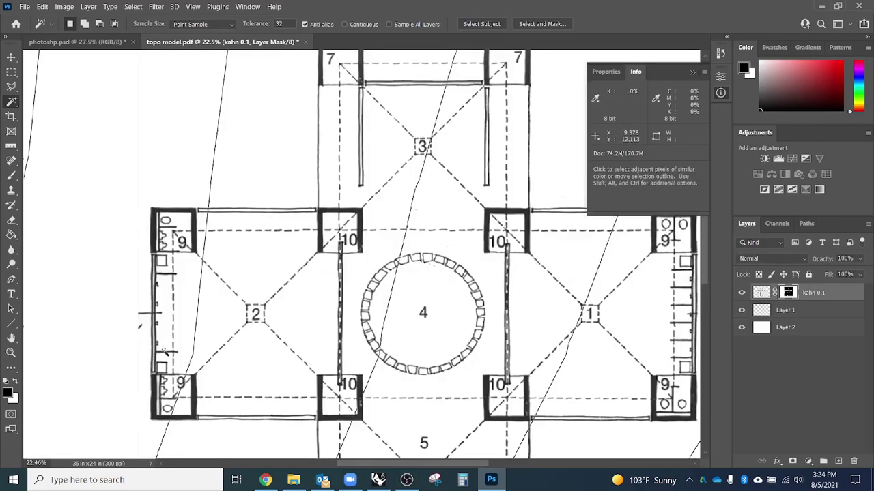
Paint black on the kahn 0.1 mask with the Brush to hide the stray marks outside the outer wall of room 2.
scroll(254, 303, "down", 1)
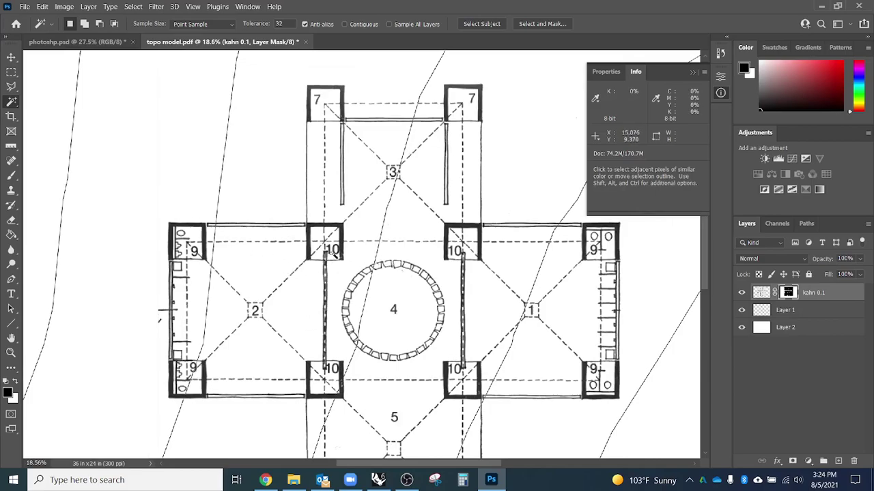
scroll(142, 346, "up", 3)
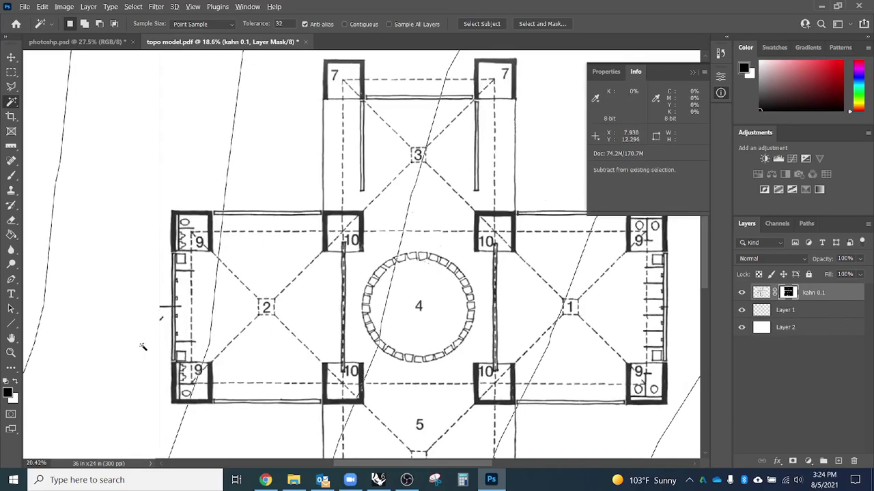
scroll(142, 334, "up", 1)
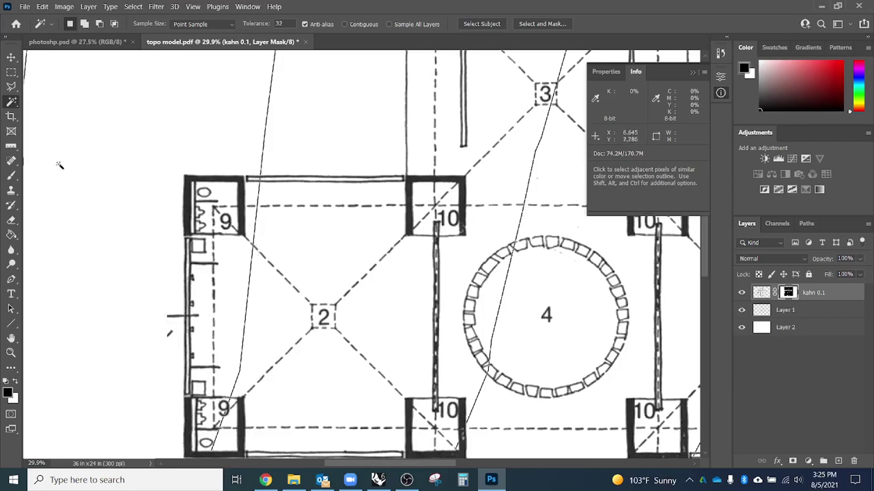
left_click(11, 176)
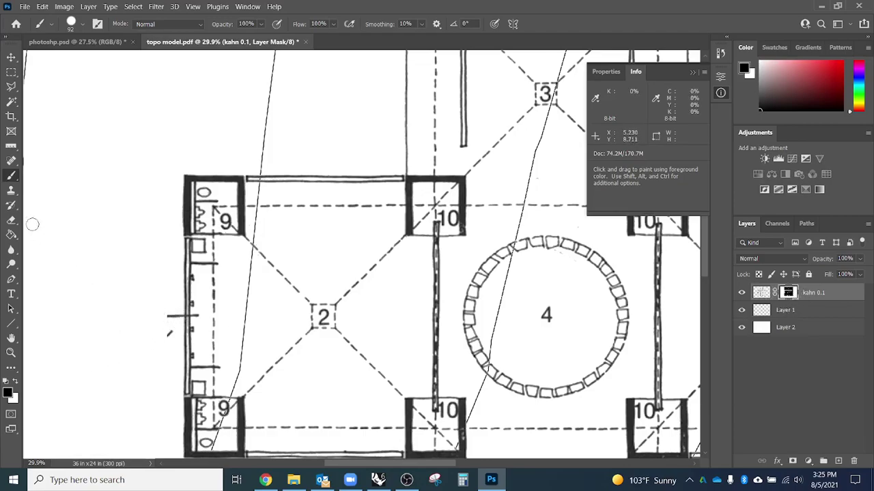
left_click_drag(167, 291, 164, 350)
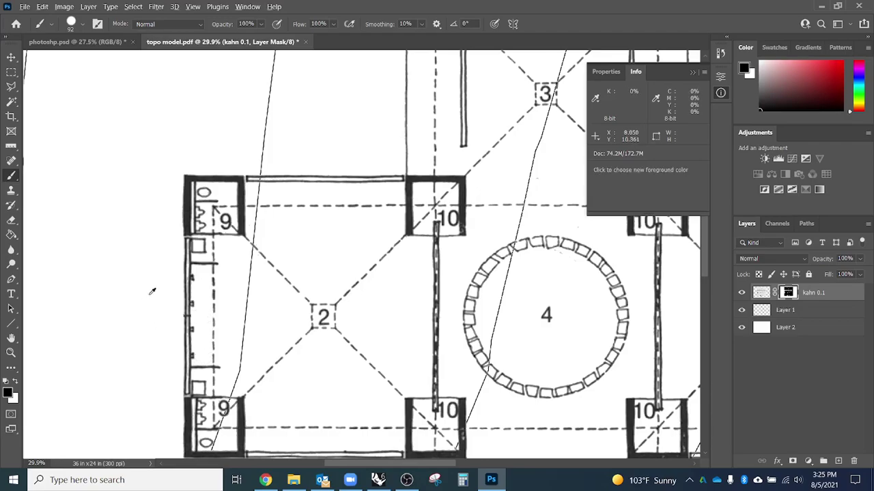
Check the contour layer by toggling its visibility, and add a new empty layer above Layer 1, beneath the kahn 0.1 plan.
scroll(151, 293, "down", 3)
scroll(152, 293, "down", 2)
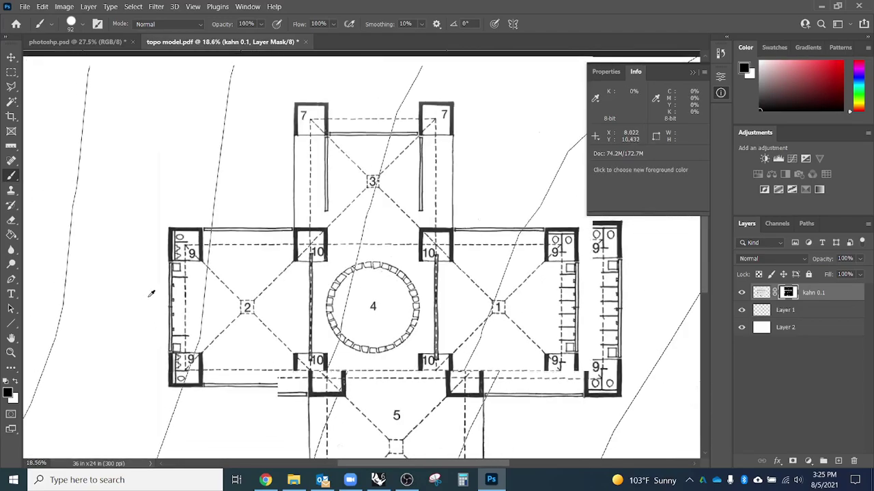
left_click_drag(342, 357, 362, 331)
key("v")
scroll(352, 325, "down", 1)
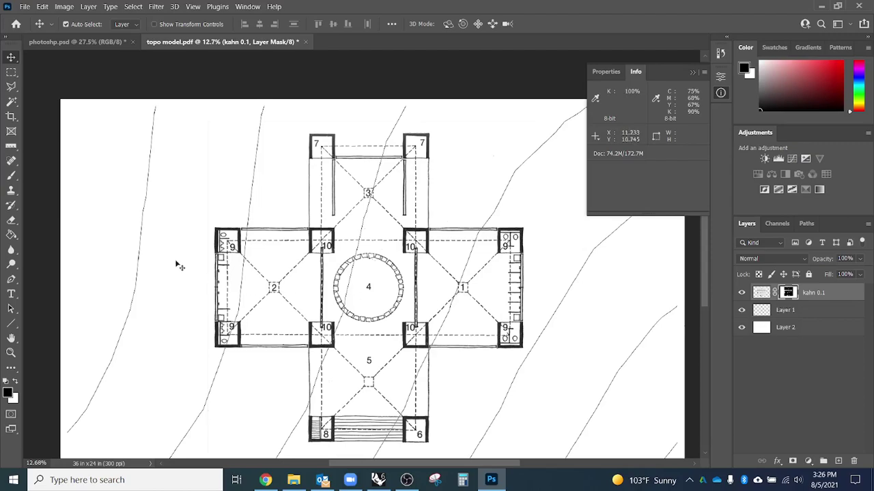
left_click(803, 316)
left_click(742, 312)
left_click(742, 312)
left_click(742, 298)
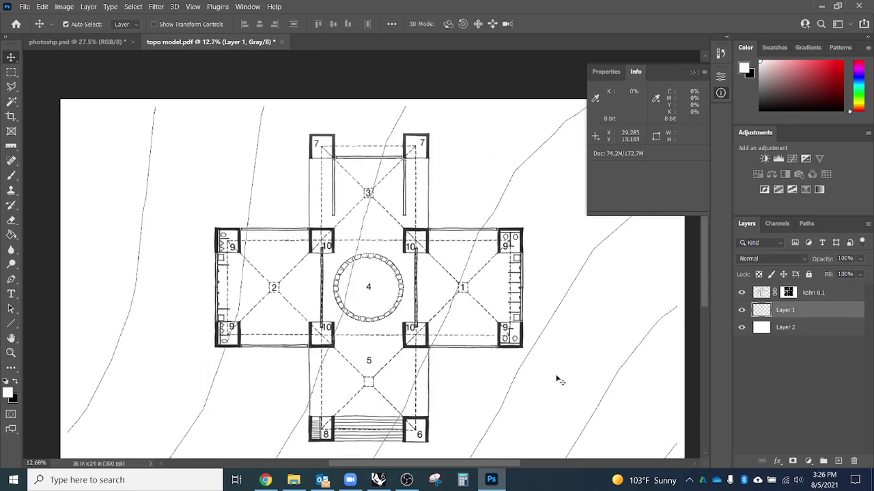
key("b")
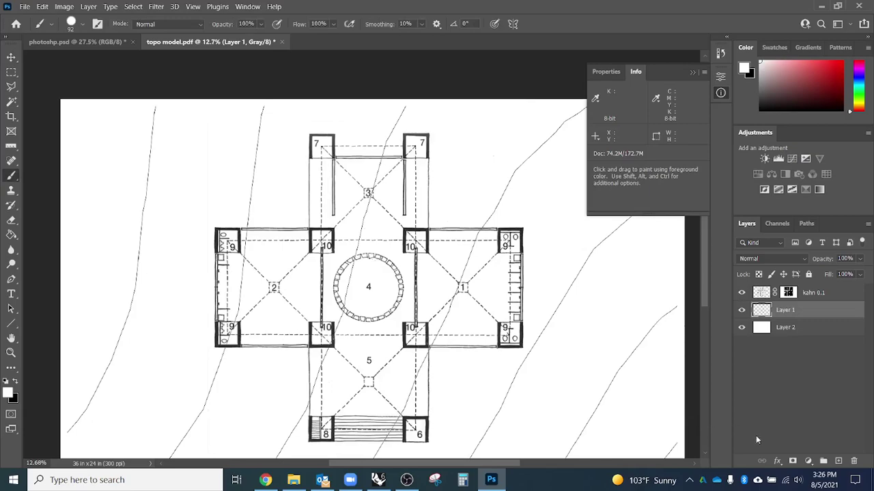
left_click(839, 461)
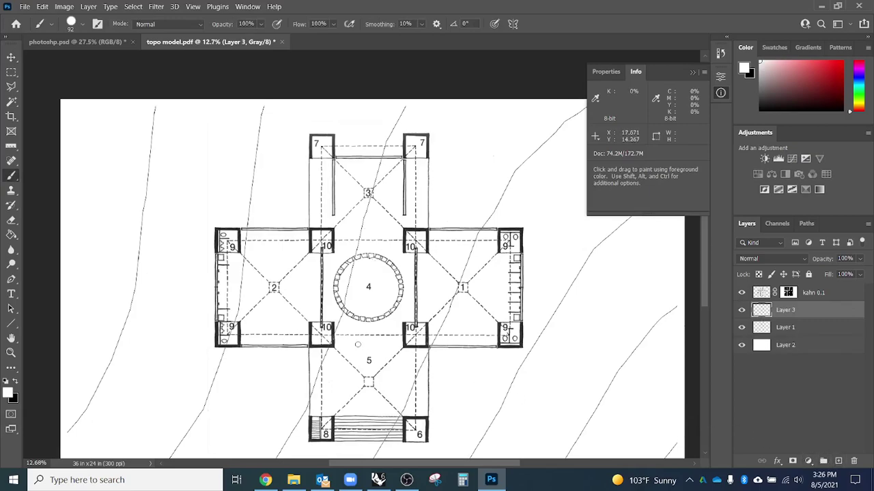
Fill a rectangular selection about 6.86 by 6.94 in around the room 2 wing with white (ffffff) on Layer 3, and deselect.
left_click(9, 71)
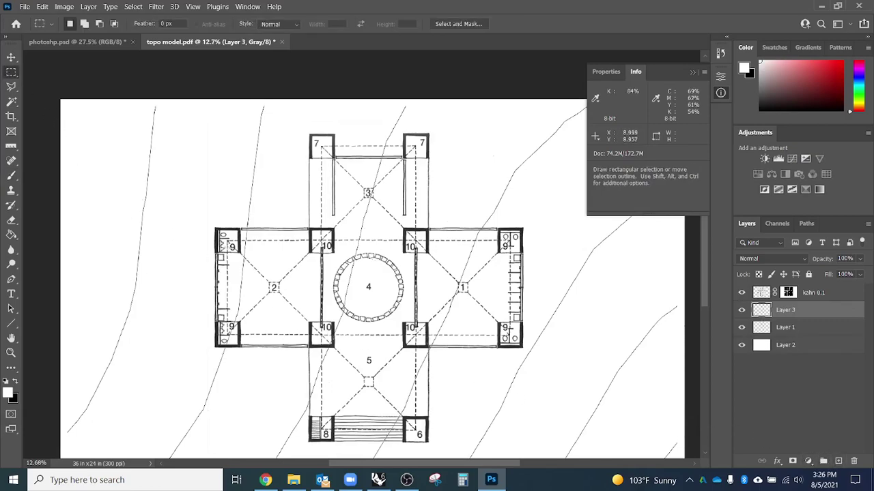
left_click_drag(216, 228, 332, 346)
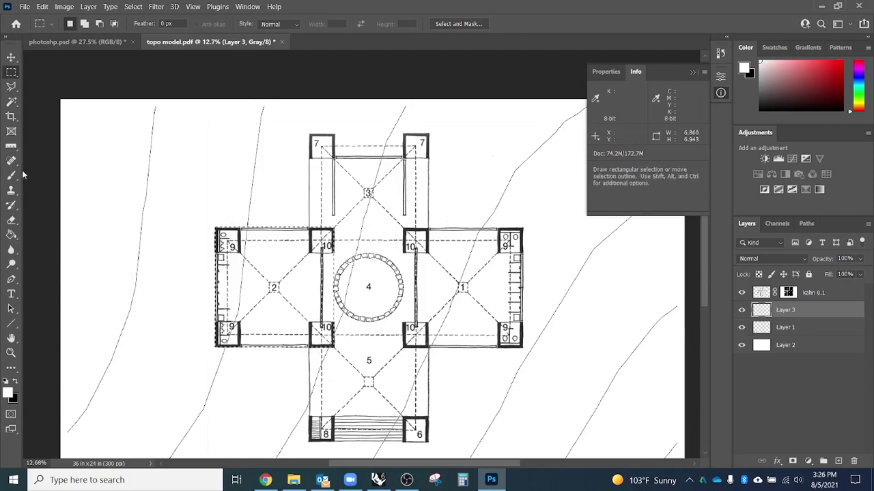
left_click(11, 234)
left_click(11, 393)
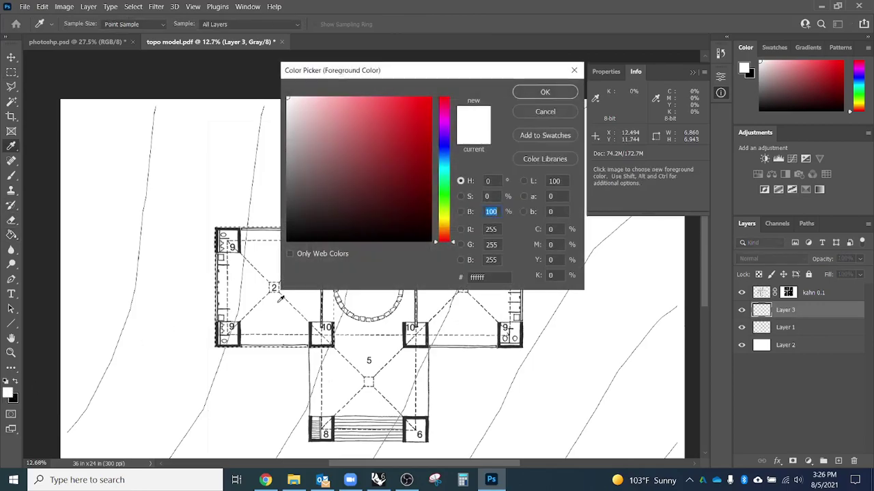
left_click(545, 93)
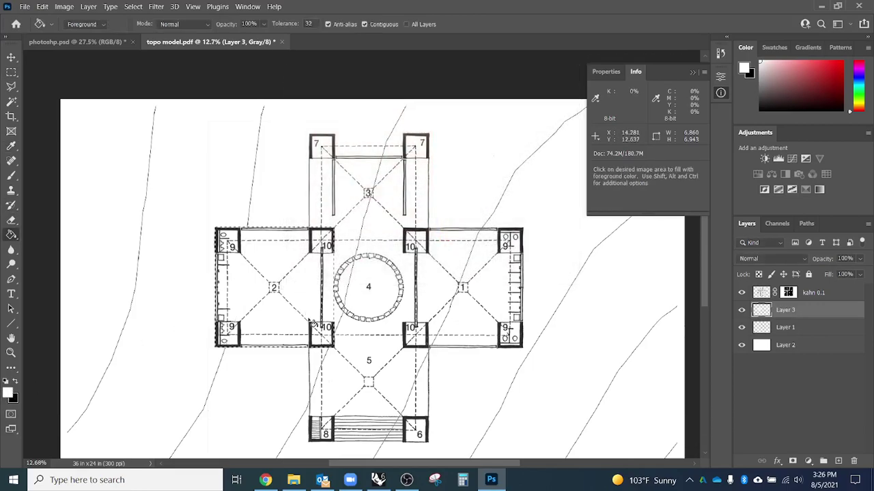
key("v")
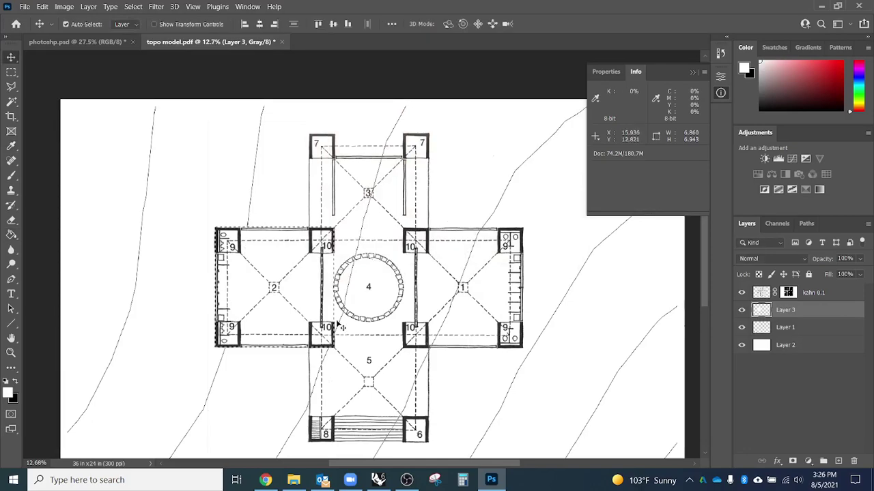
key("ctrl+d")
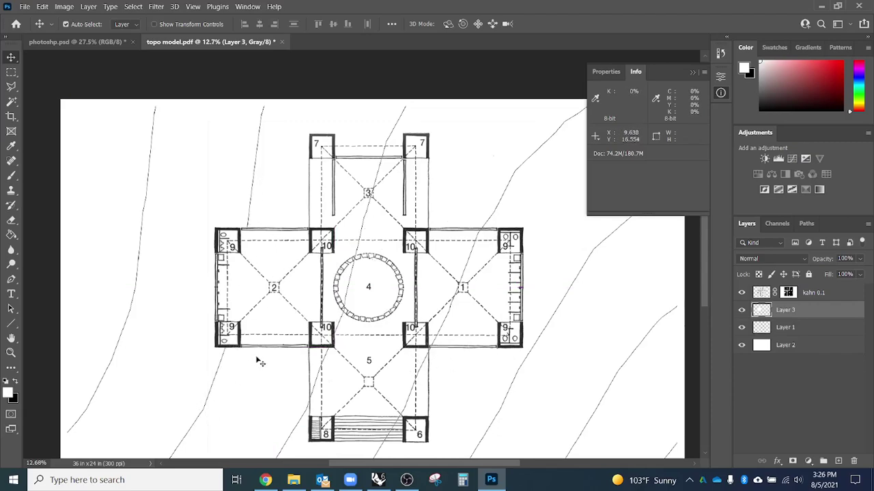
Paint white with the Brush on Layer 3 over the contour line crossing the front stairs, room 5 and room 1.
scroll(366, 389, "up", 1)
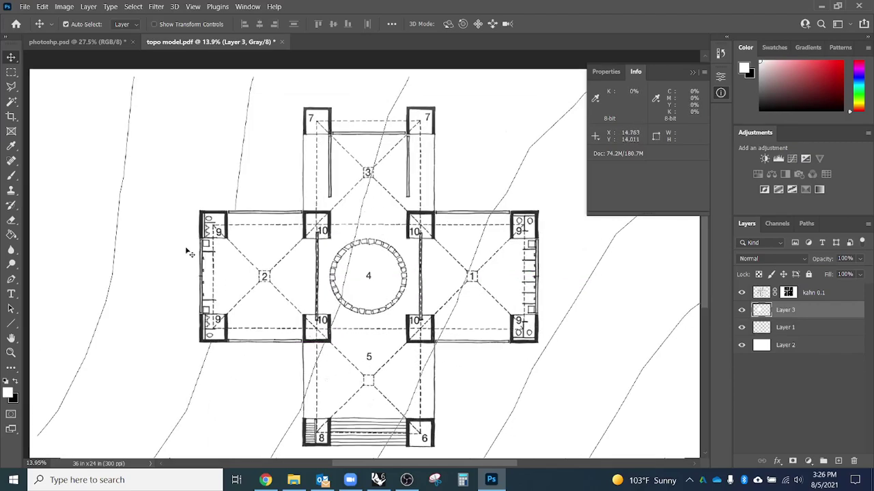
key("b")
scroll(301, 386, "up", 4)
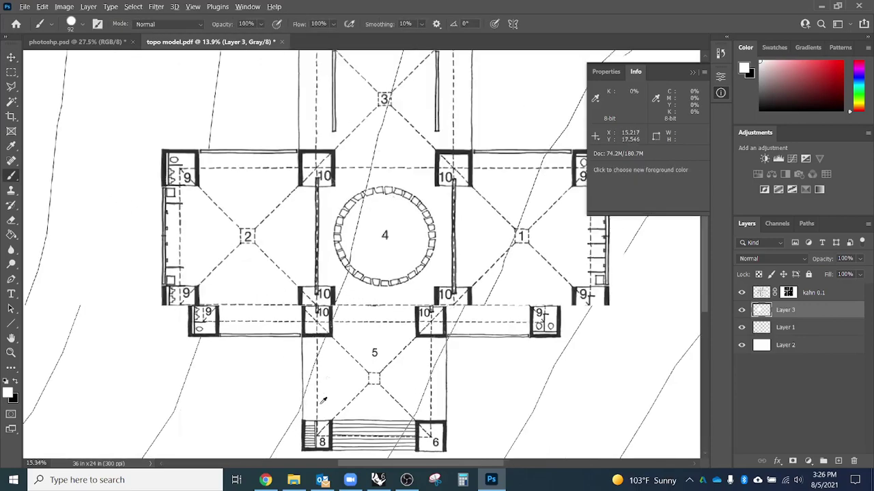
scroll(295, 411, "down", 1)
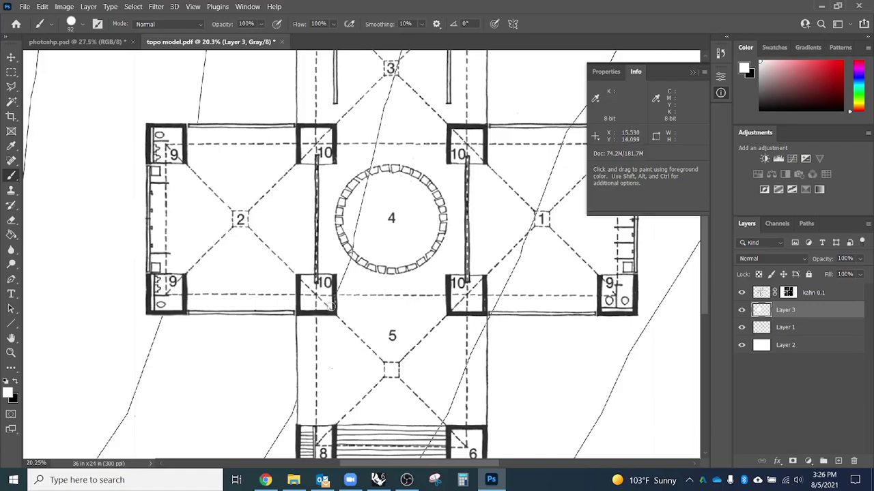
scroll(335, 303, "down", 2)
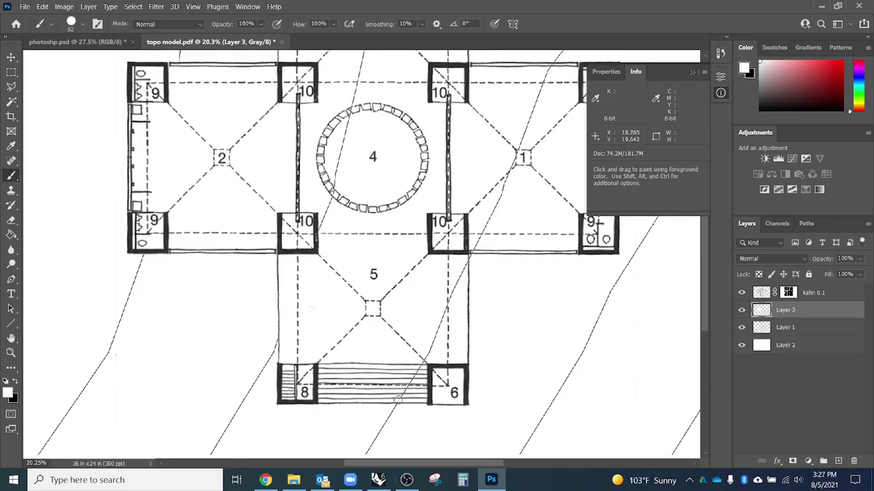
left_click_drag(406, 392, 476, 246)
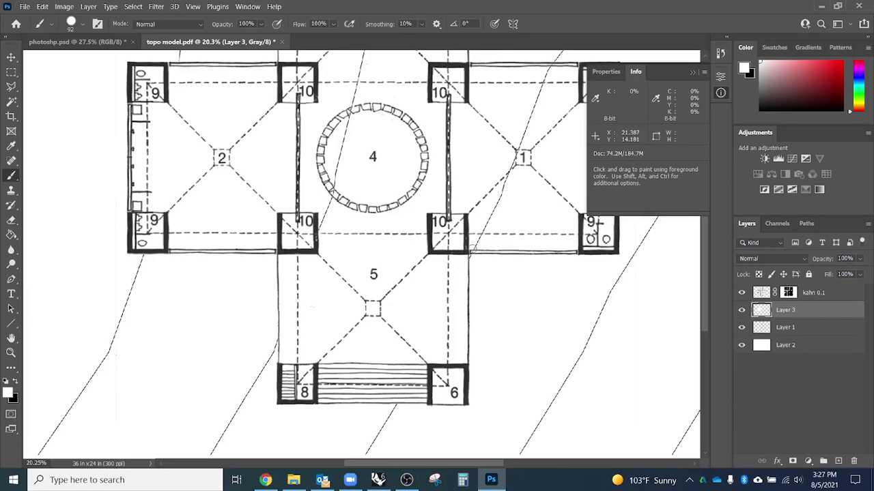
left_click_drag(486, 221, 516, 152)
key("space")
mouse_move(509, 168)
left_mouse_down()
mouse_move(492, 323)
mouse_move(522, 255)
left_mouse_up()
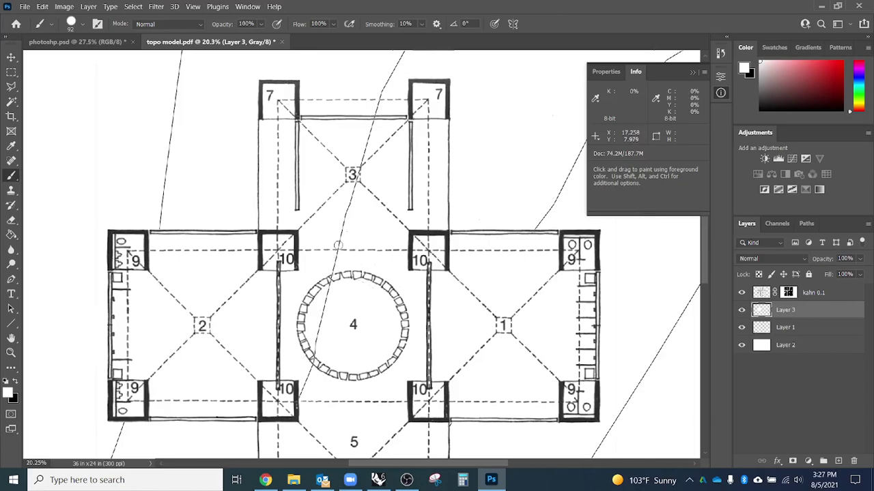
Paint white on Layer 3 over the contour line crossing room 3, from the dashed line above the circle up to the double-line wall.
left_click_drag(336, 251, 374, 118)
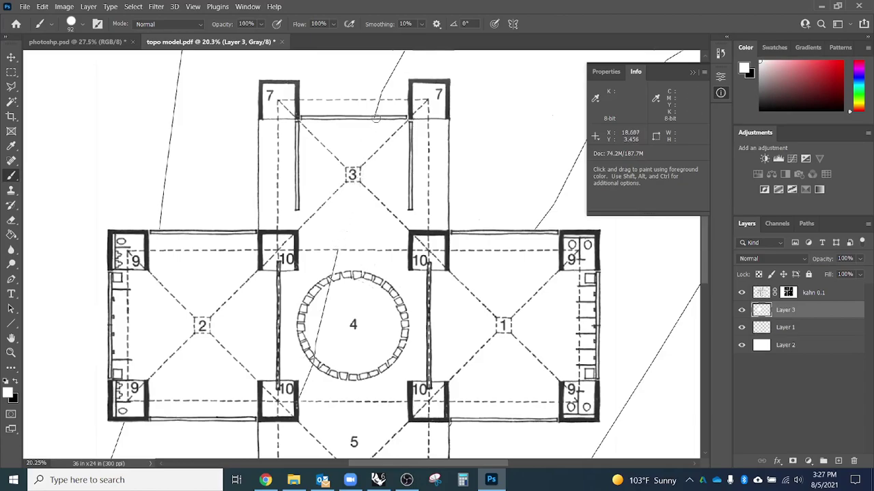
key("ctrl+z")
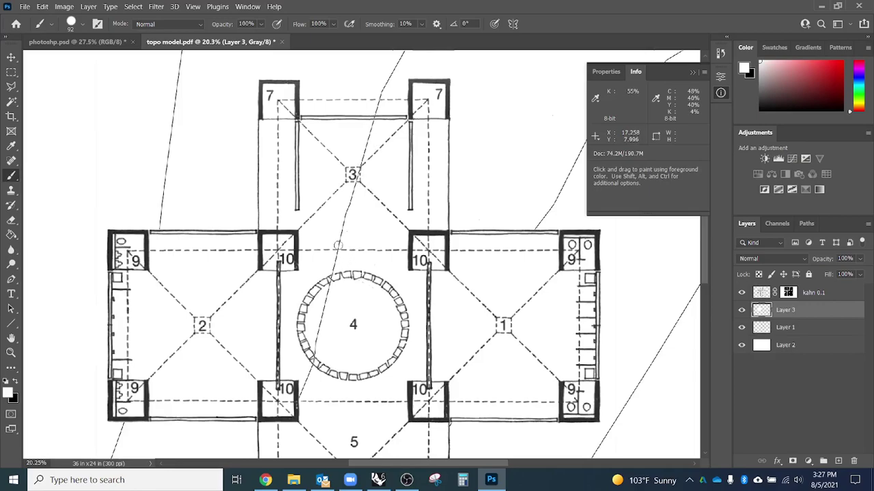
left_click_drag(339, 247, 376, 114)
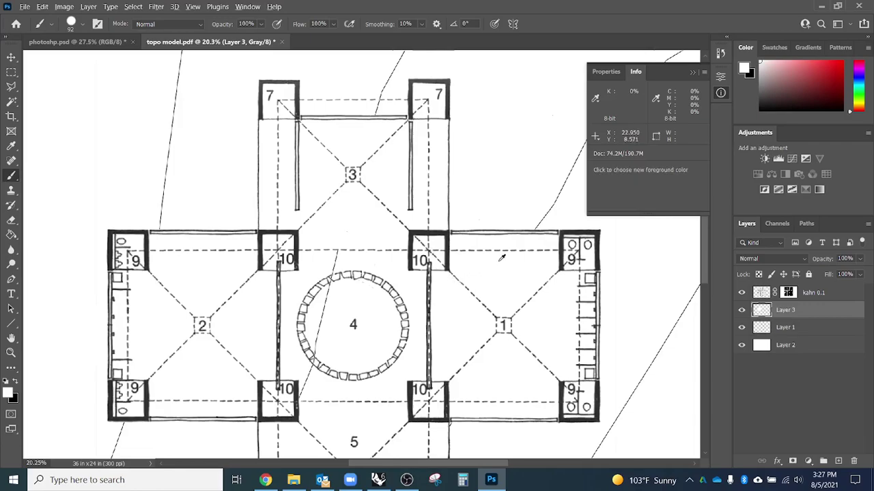
Examine the plan's lower wing and the whole sheet, checking the contour lines around the building.
scroll(409, 256, "down", 2)
scroll(410, 256, "down", 5)
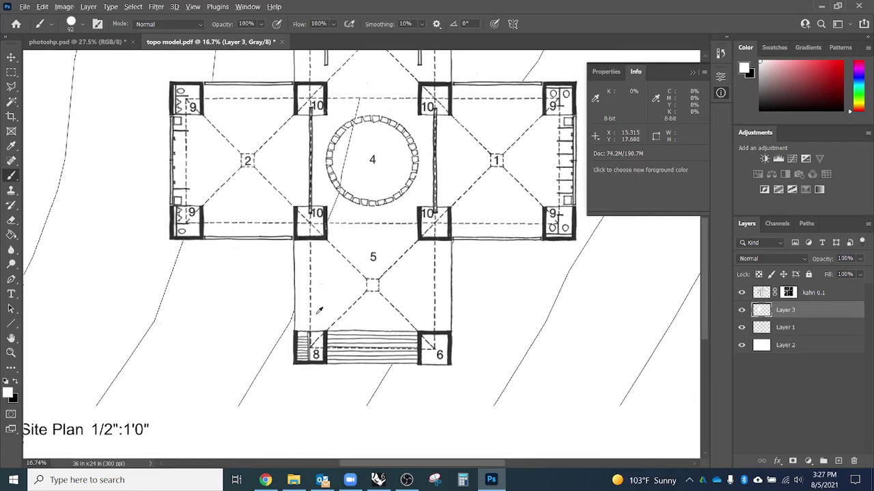
scroll(318, 313, "up", 1)
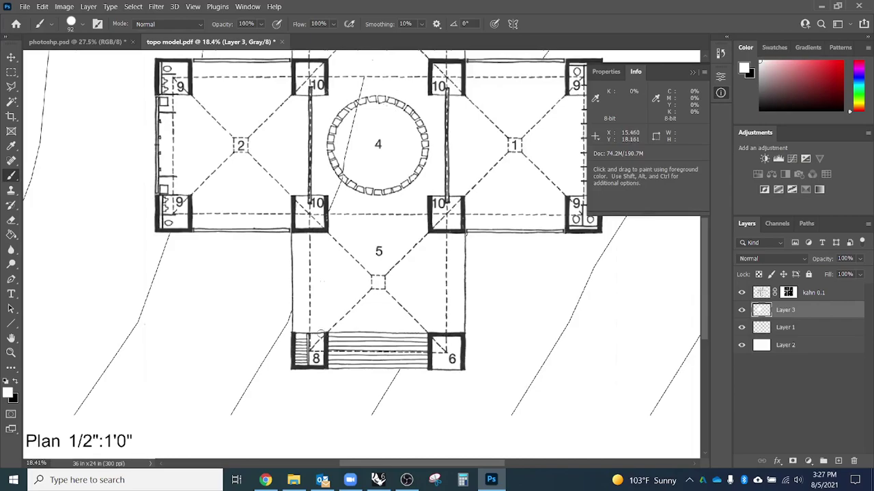
scroll(318, 331, "up", 4)
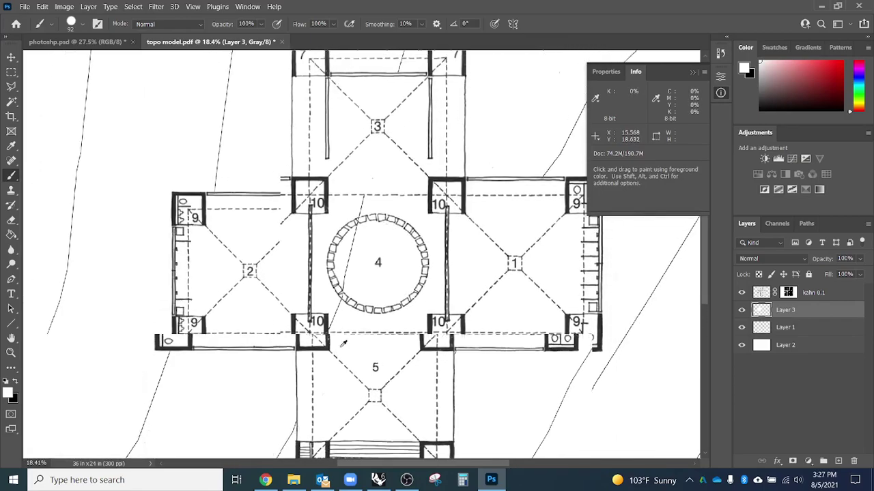
scroll(344, 343, "down", 3)
key("v")
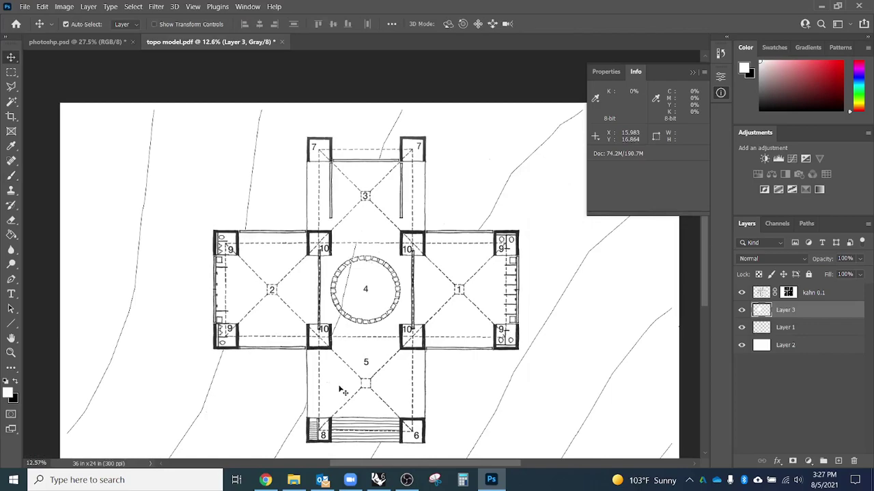
scroll(341, 382, "down", 1)
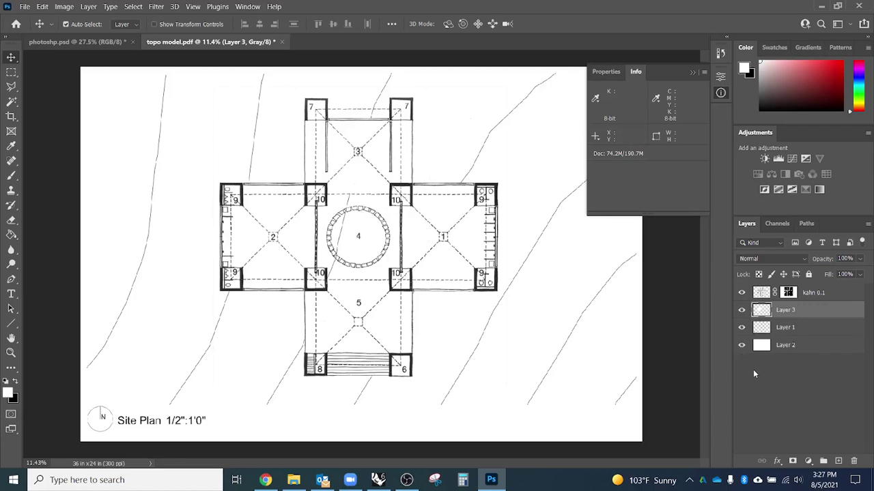
Select the kahn 0.1 layer and convert the document to RGB Color mode without merging the layers.
left_click(812, 295)
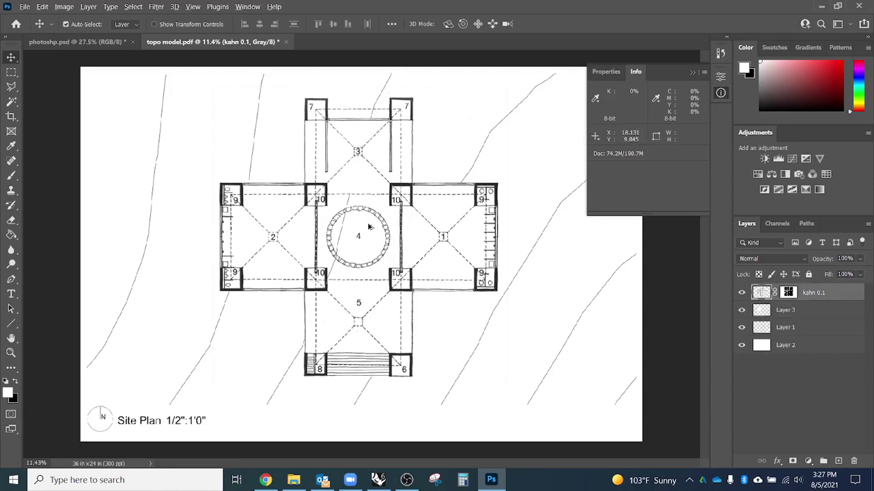
scroll(369, 226, "up", 1)
scroll(368, 227, "up", 1)
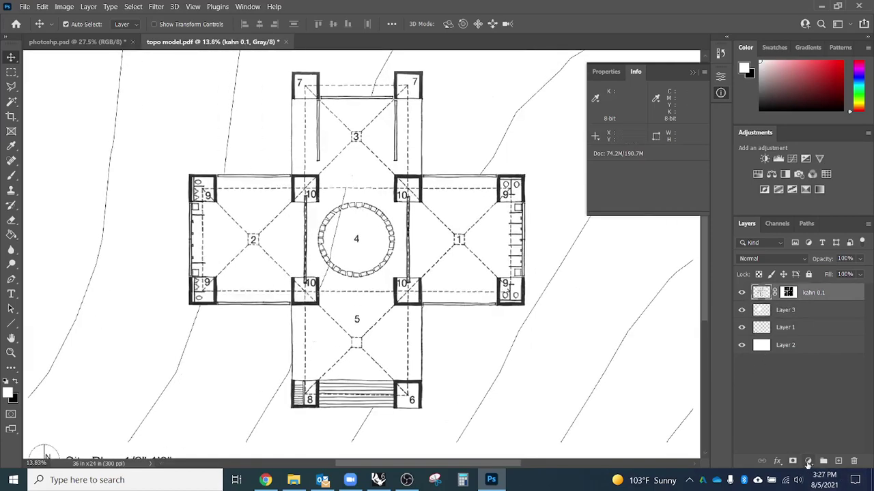
left_click(808, 462)
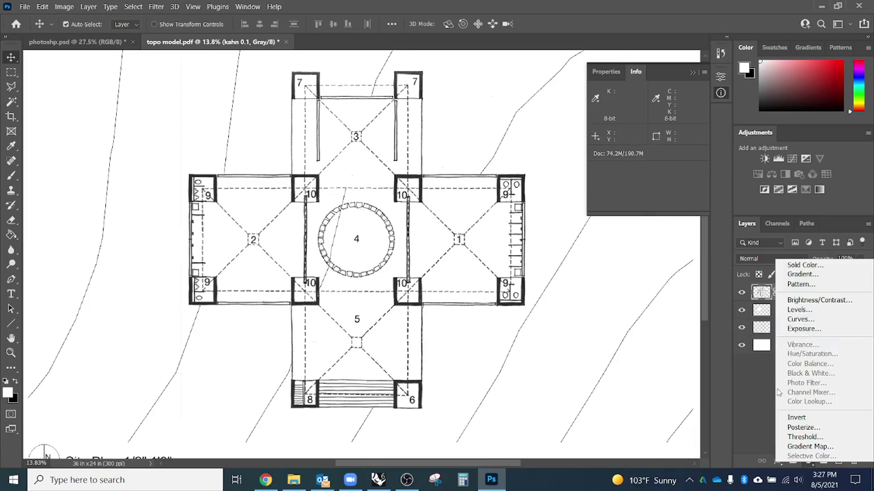
left_click(757, 396)
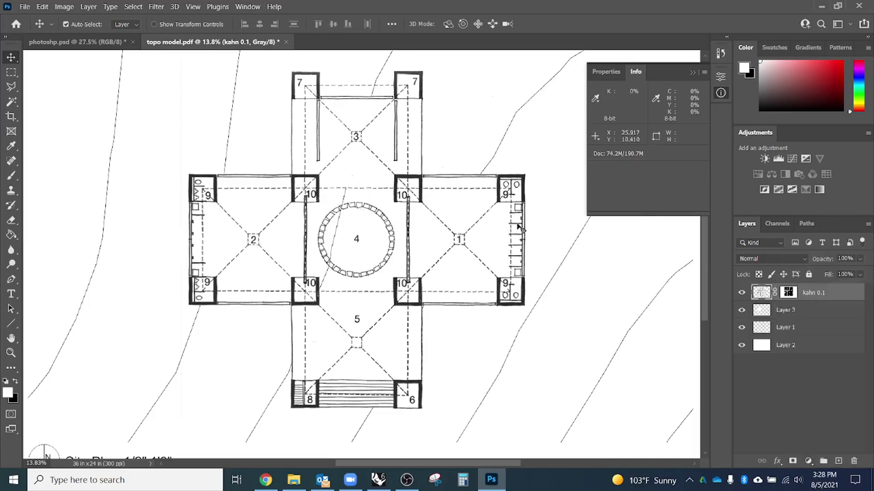
left_click(64, 6)
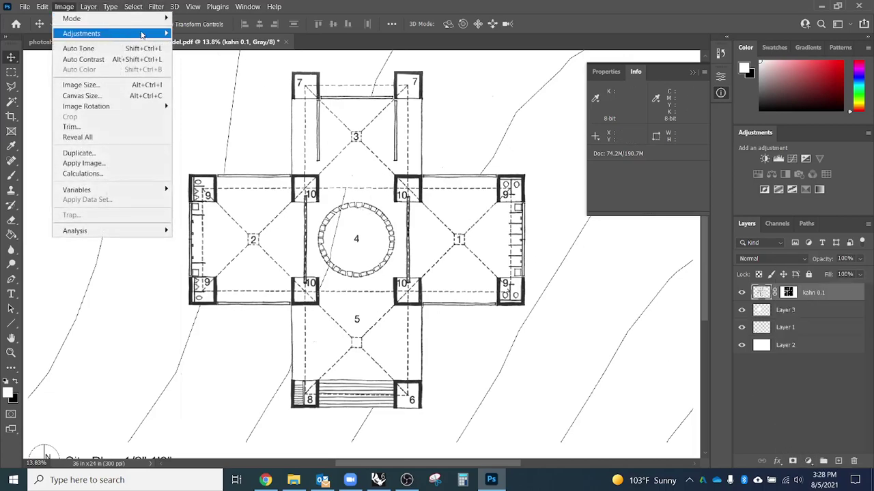
mouse_move(142, 20)
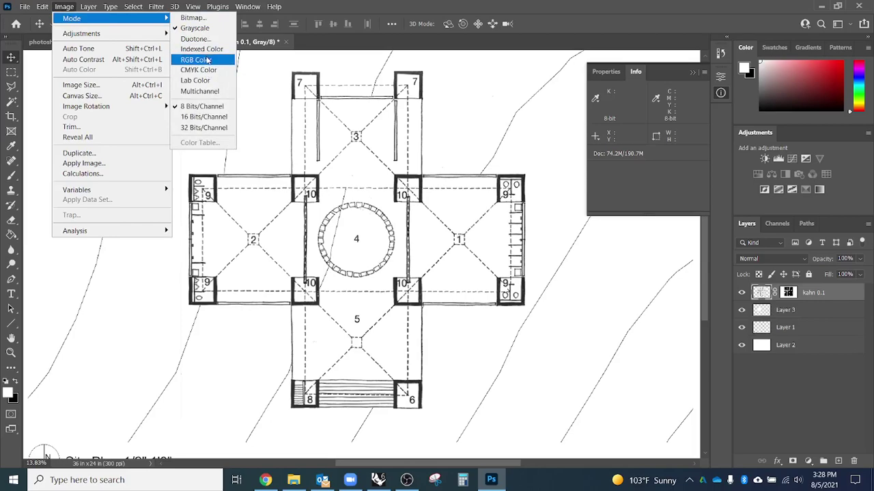
left_click(196, 60)
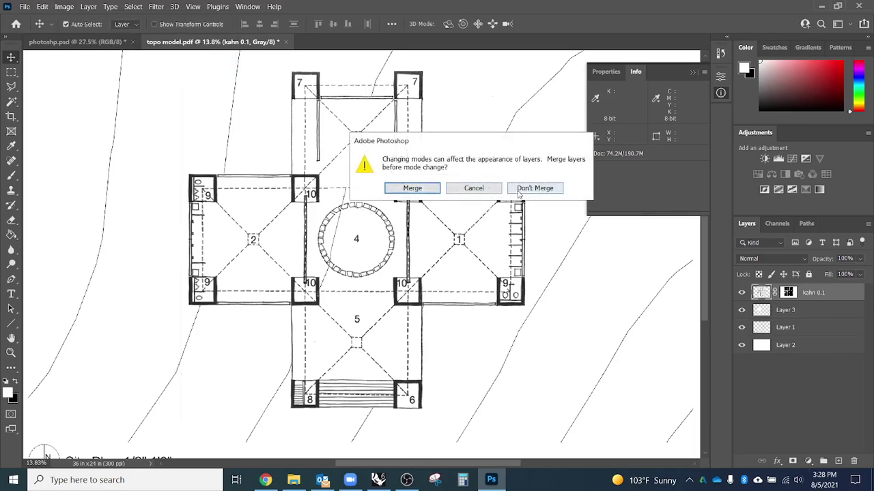
left_click(539, 188)
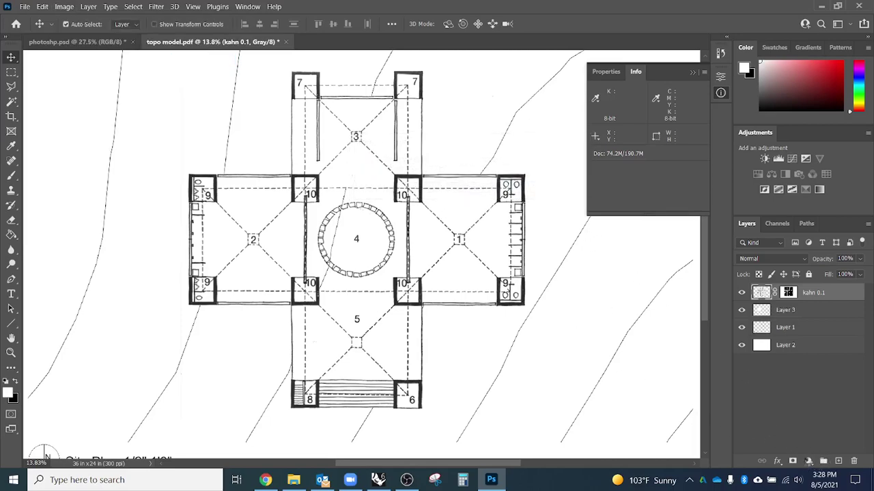
Add a Black & White adjustment layer and a clipped Exposure adjustment layer above it with exposure set to +0.39.
left_click(809, 461)
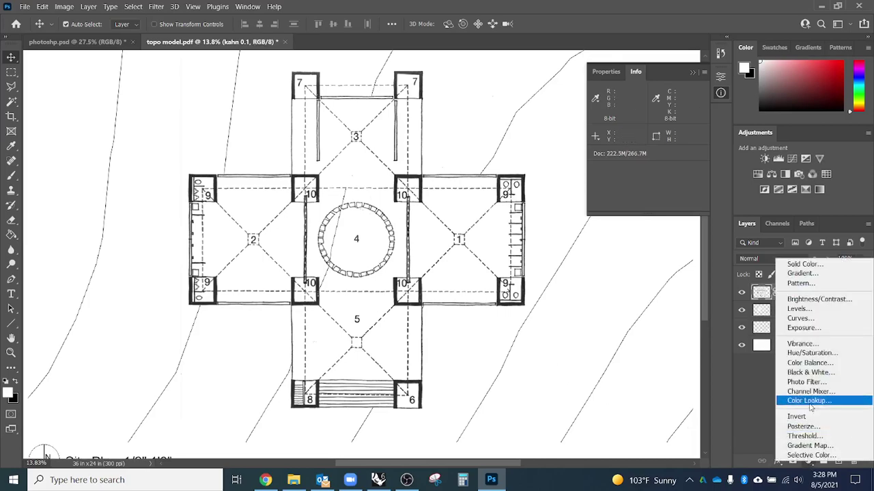
left_click(816, 372)
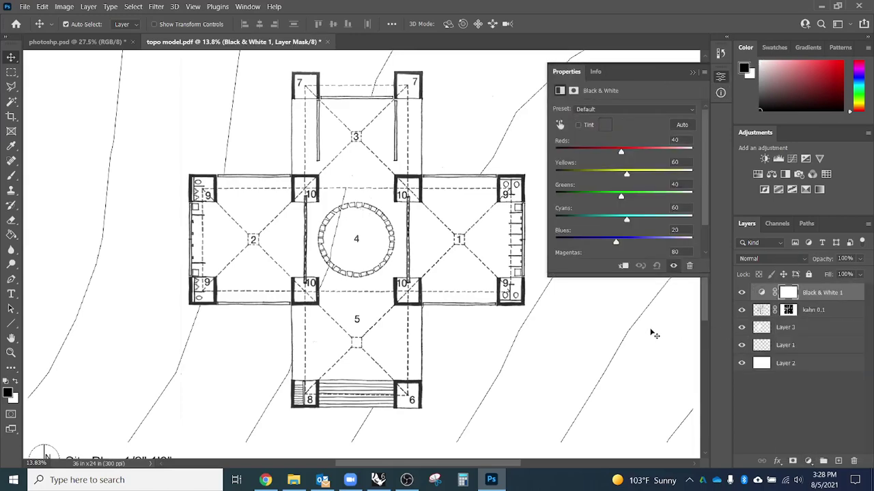
left_click(810, 462)
left_click(818, 337)
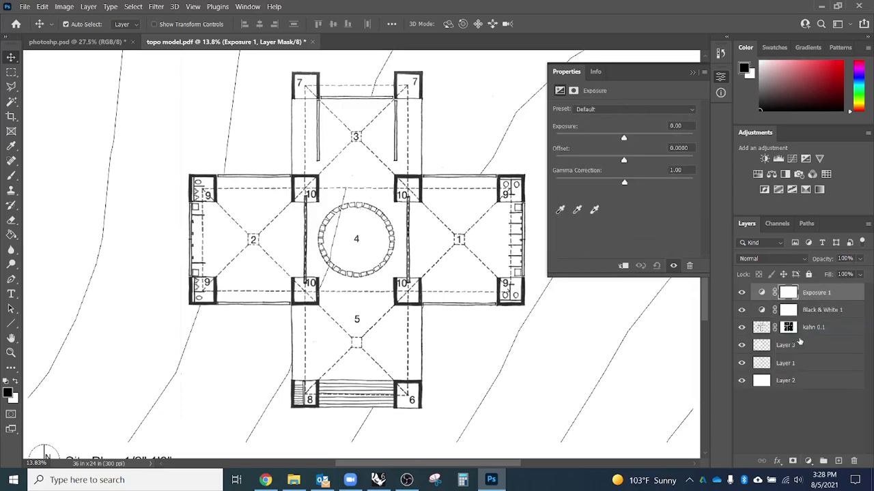
left_click(623, 266)
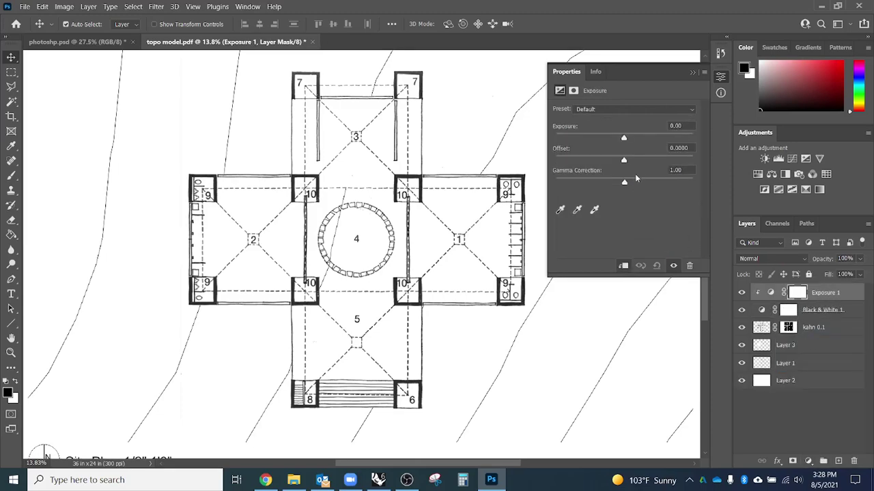
mouse_move(623, 139)
left_mouse_down()
mouse_move(658, 138)
mouse_move(605, 140)
mouse_move(628, 139)
left_mouse_up()
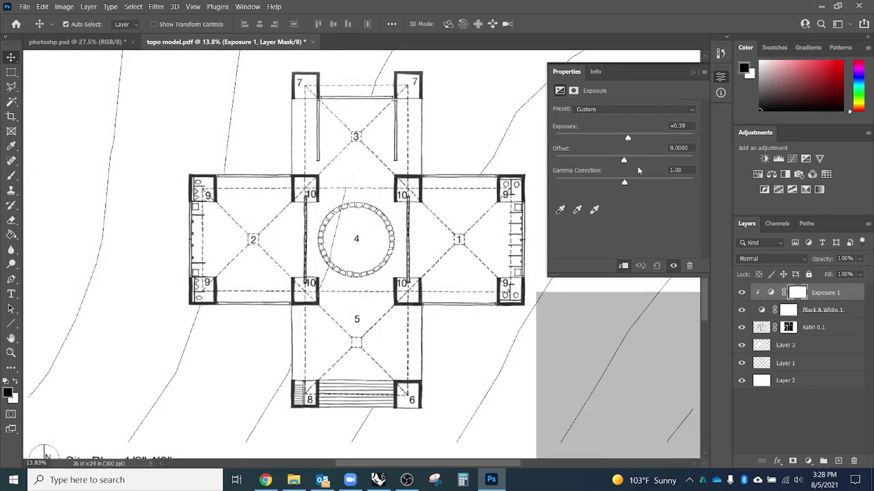
Move the Exposure 1 layer directly beneath Black & White 1 and clip it to the kahn 0.1 layer.
left_click_drag(837, 303, 823, 318)
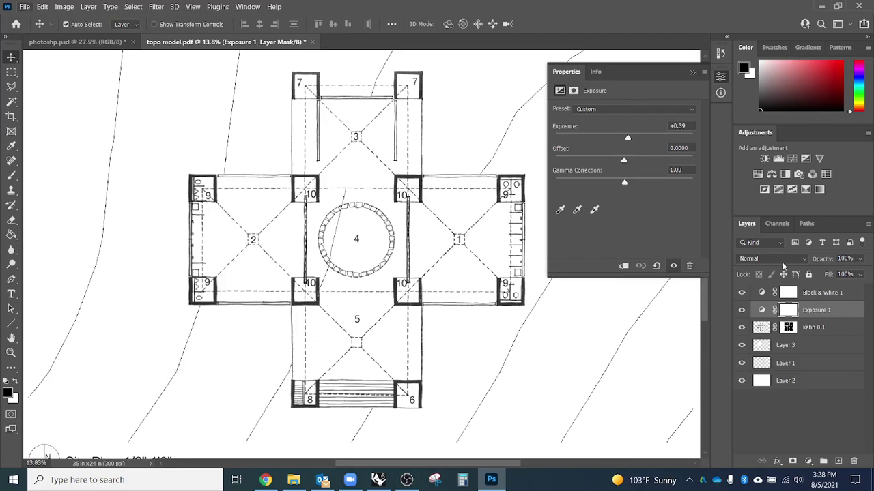
left_click_drag(789, 310, 842, 317)
left_click(765, 318, "alt")
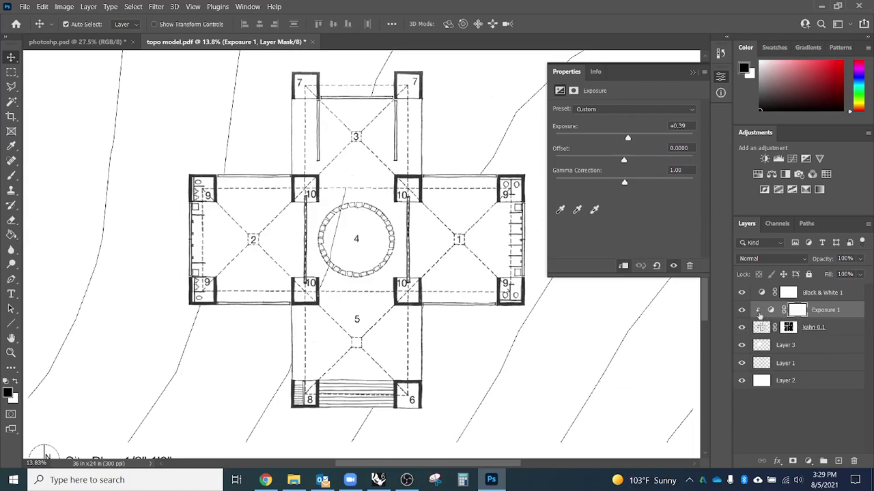
Set the Exposure 1 layer's offset to -0.2333 and its gamma correction to 0.82.
mouse_move(632, 137)
left_mouse_down()
mouse_move(658, 134)
mouse_move(623, 140)
mouse_move(647, 161)
mouse_move(593, 161)
left_mouse_up()
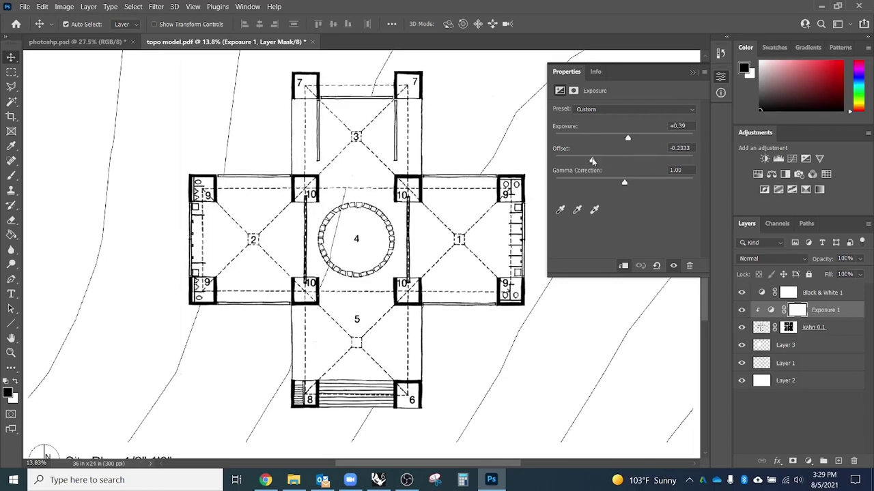
mouse_move(633, 182)
left_mouse_down()
mouse_move(657, 182)
mouse_move(598, 186)
left_mouse_up()
left_click(632, 185)
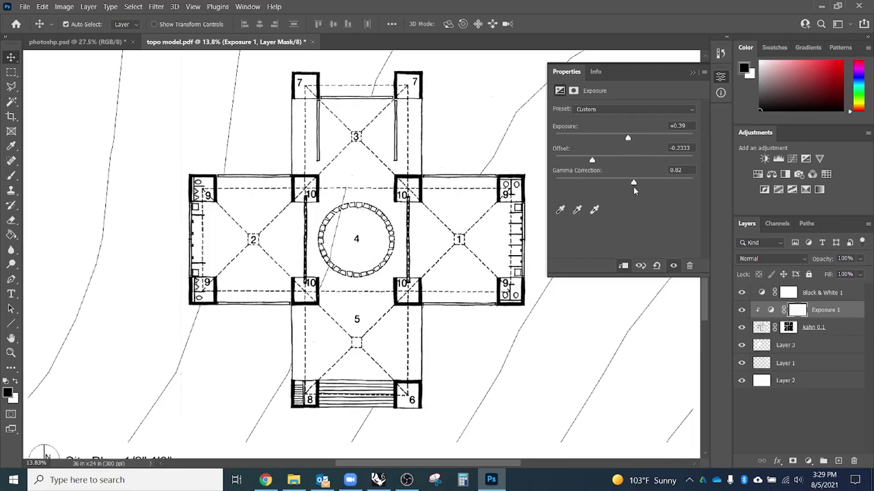
Darken the scanned plan's linework by setting Exposure 1 to exposure -2.56, offset -0.1417 and gamma correction 2.00.
left_click_drag(402, 180, 540, 76)
scroll(365, 235, "down", 2)
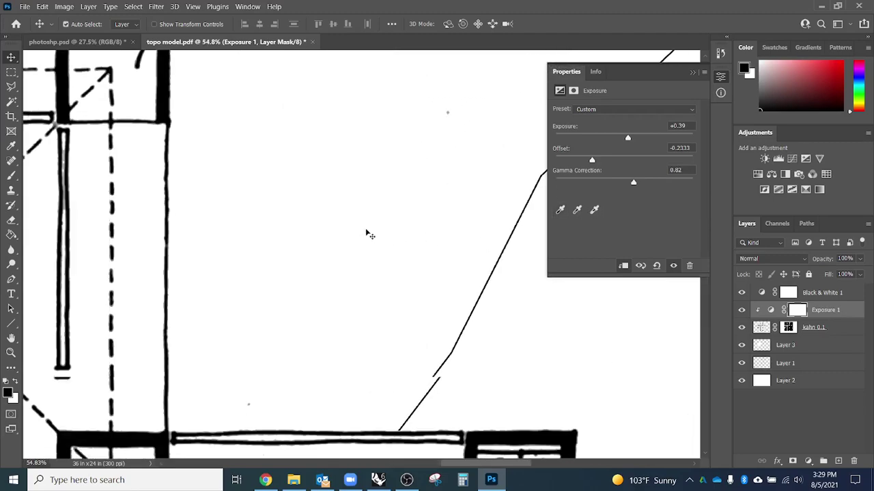
left_click_drag(633, 185, 591, 185)
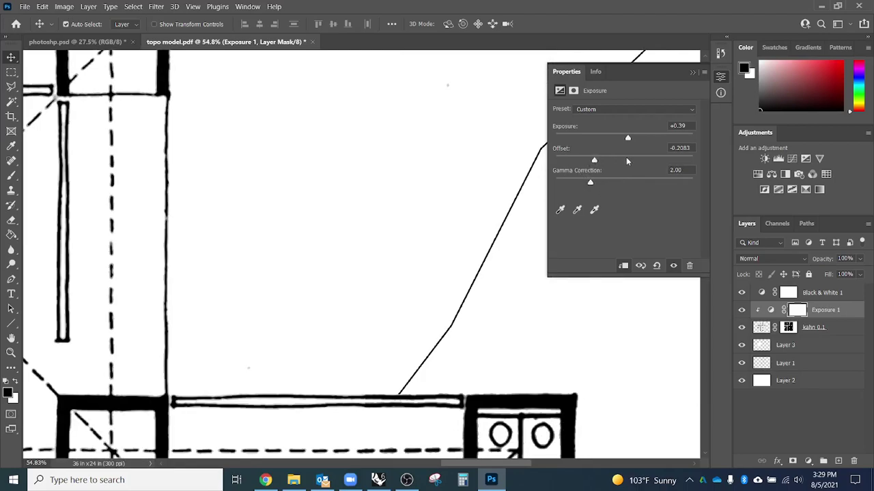
left_click_drag(626, 157, 598, 143)
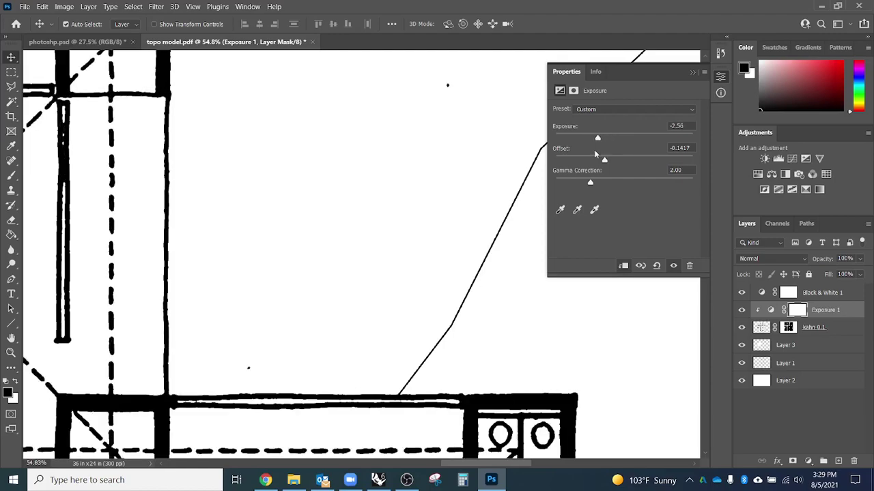
scroll(507, 226, "down", 3)
scroll(506, 226, "down", 4)
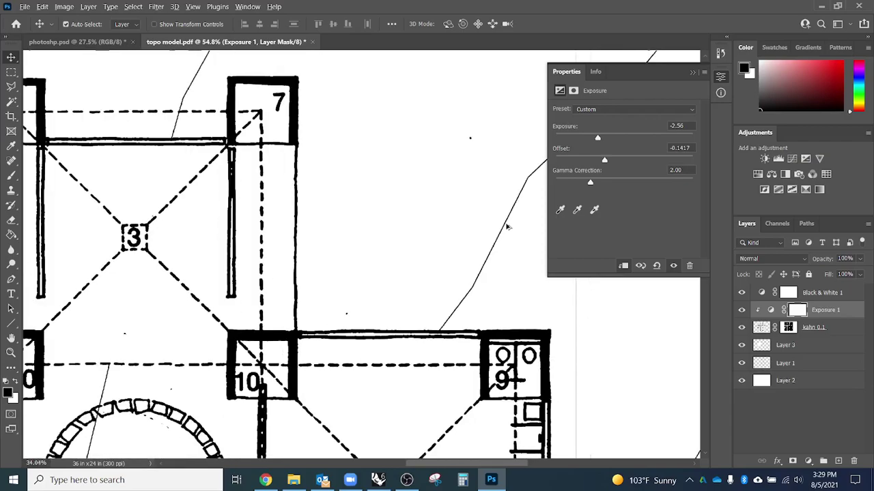
scroll(506, 227, "down", 2)
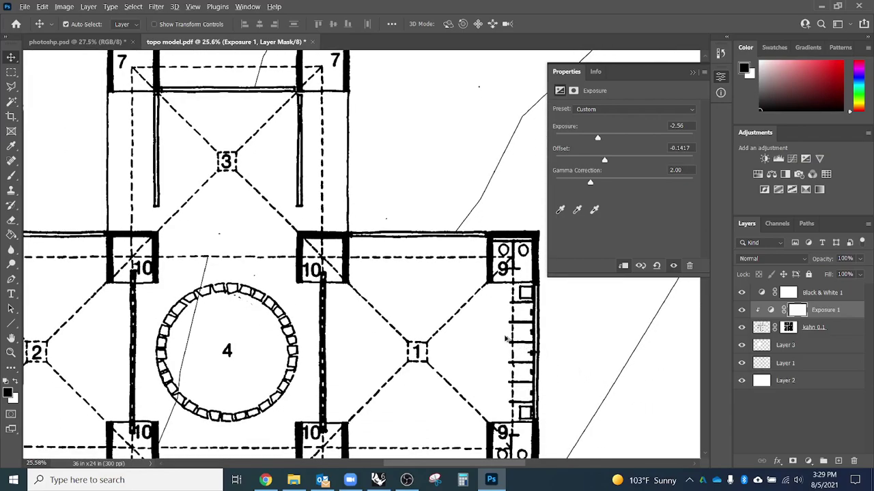
scroll(509, 340, "down", 2)
scroll(507, 339, "down", 2)
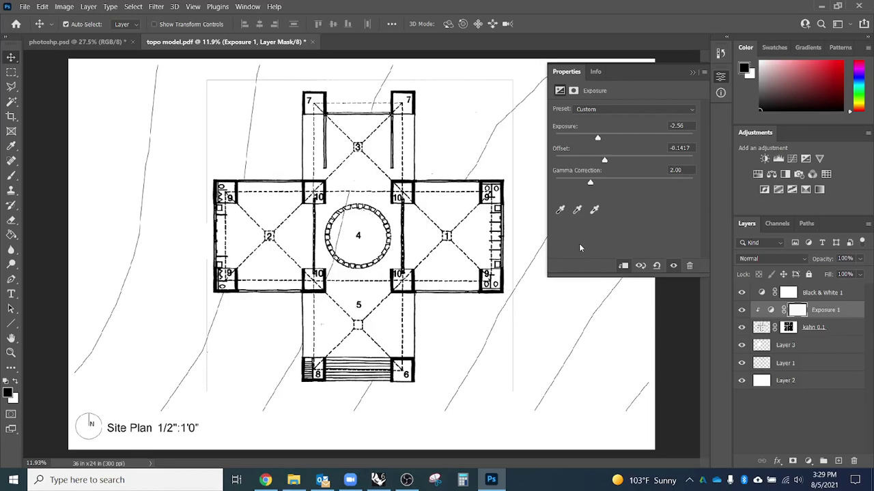
Save a Photoshop PDF copy as topo model.pdf with the High Quality Print preset, replacing the existing file.
left_click(27, 7)
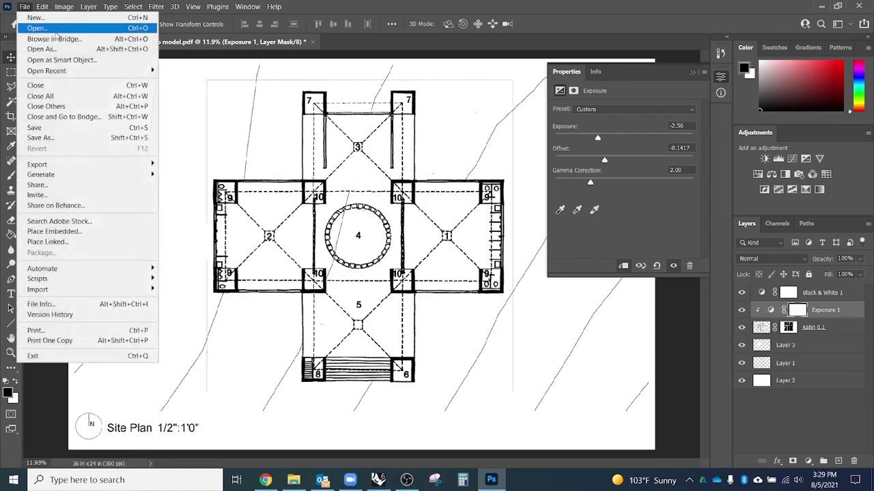
left_click(88, 127)
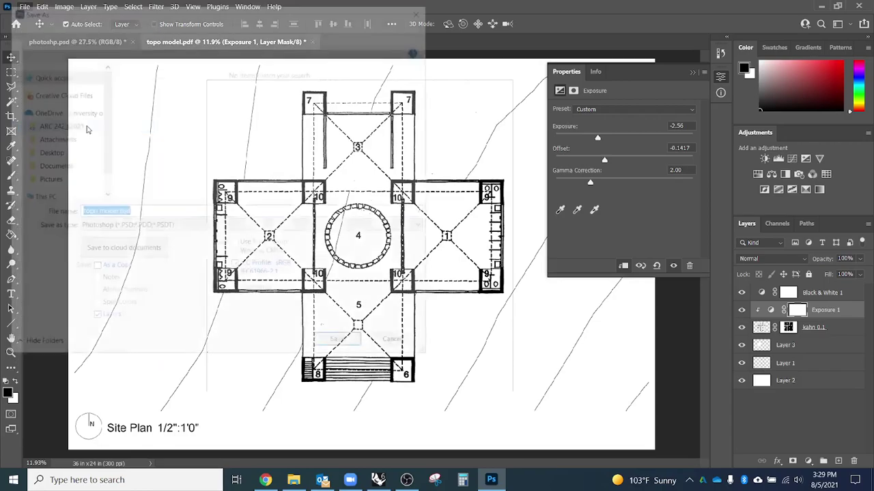
left_click(176, 227)
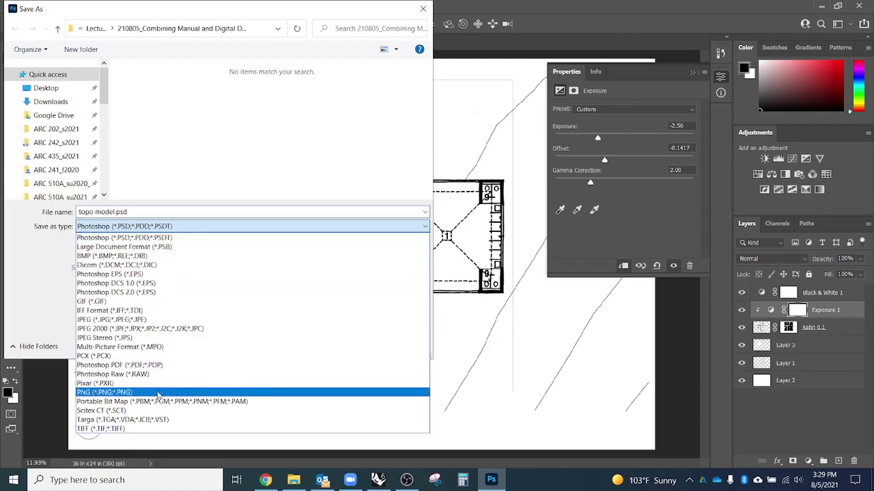
left_click(259, 365)
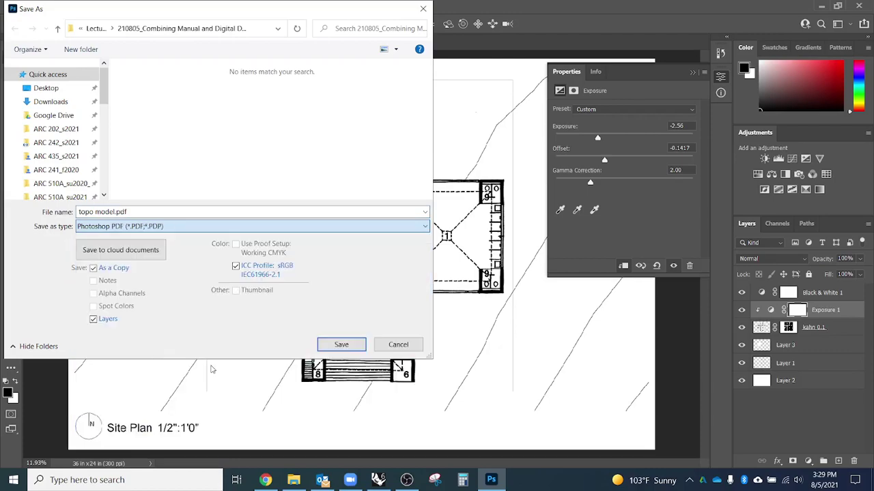
left_click(341, 345)
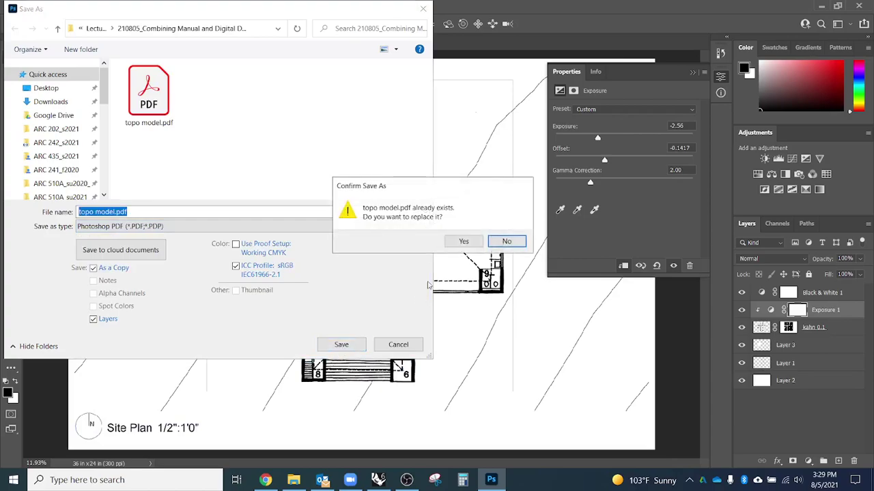
left_click(452, 241)
left_click(458, 198)
left_click(538, 354)
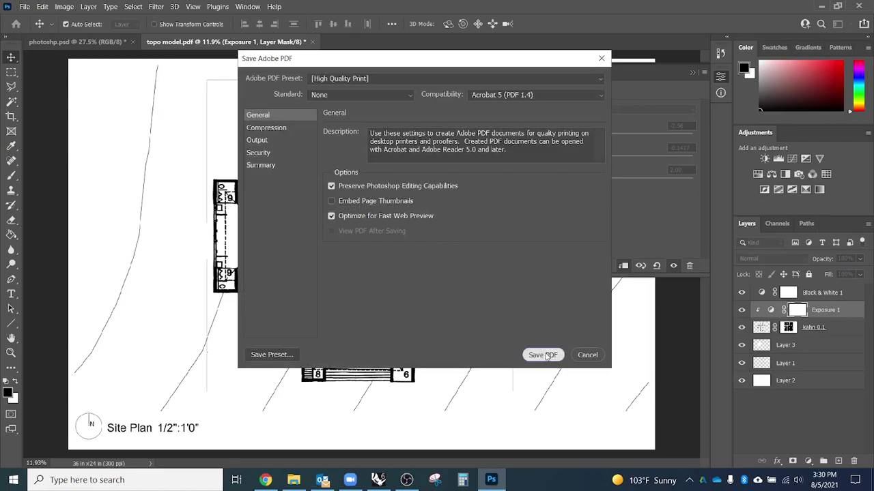
left_click(478, 215)
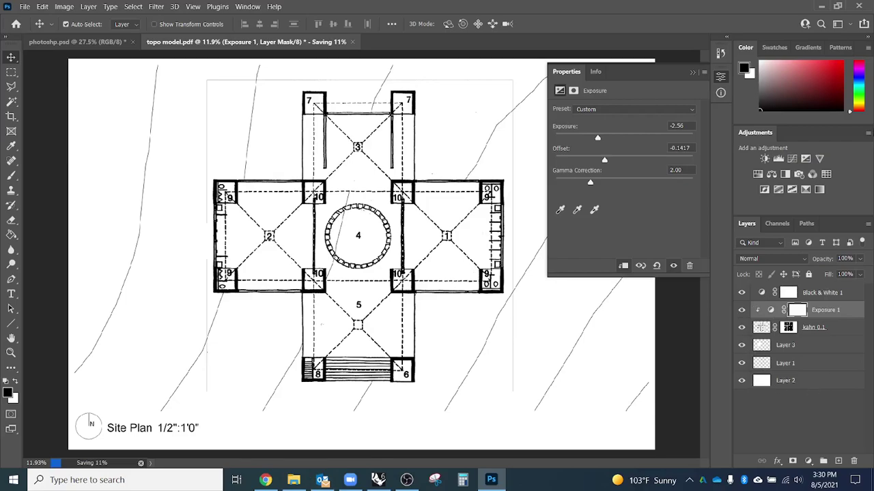
Switch to File Explorer and check the saved topo model.pdf in the 210805_Combining Manual and Digital Drawings folder.
mouse_move(309, 473)
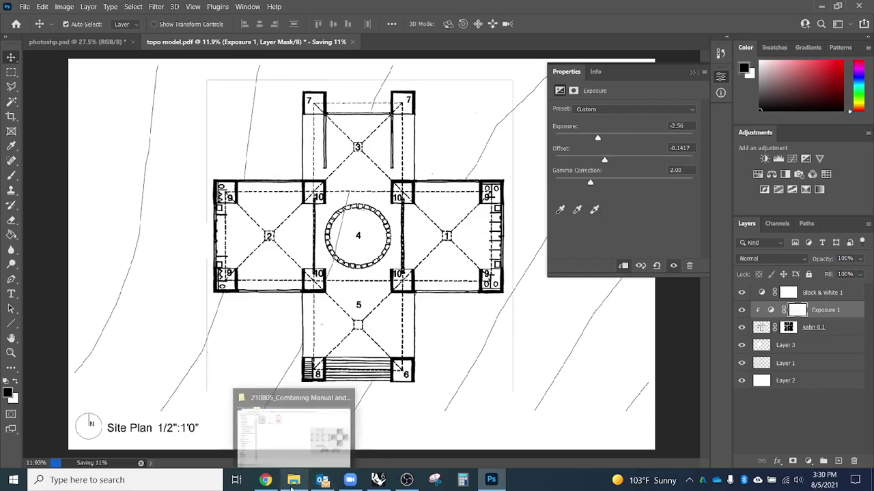
left_click(294, 437)
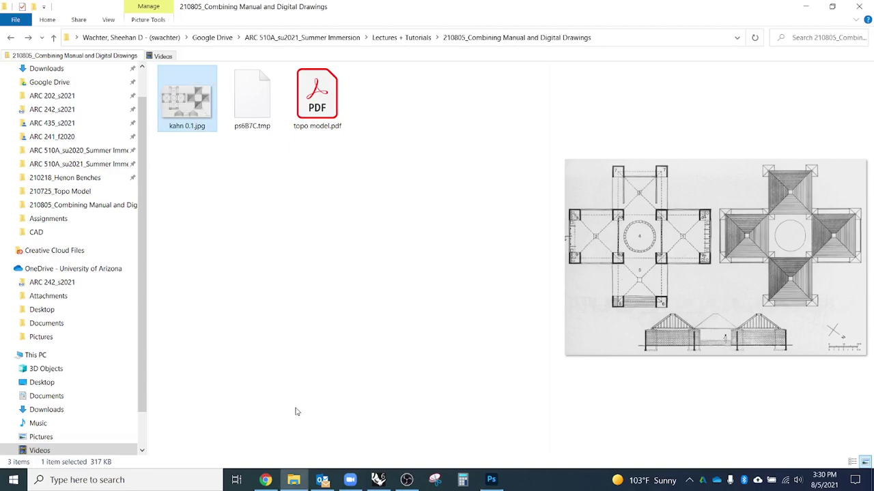
left_click(295, 480)
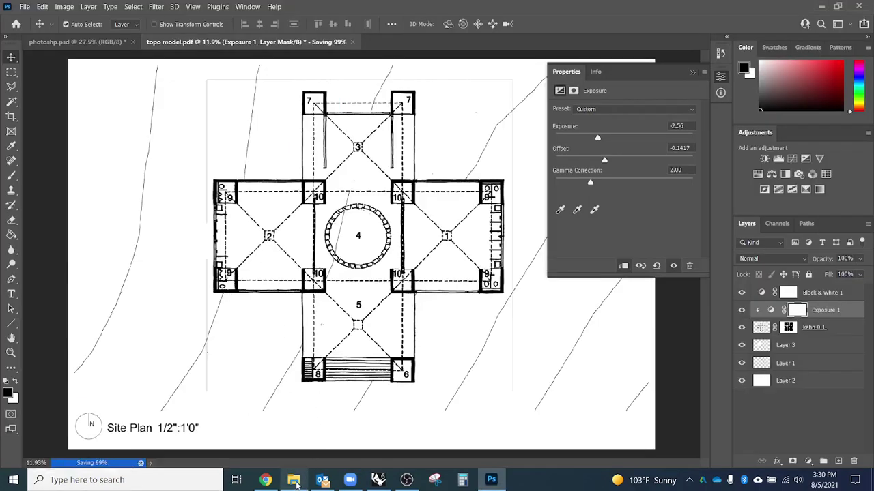
mouse_move(296, 482)
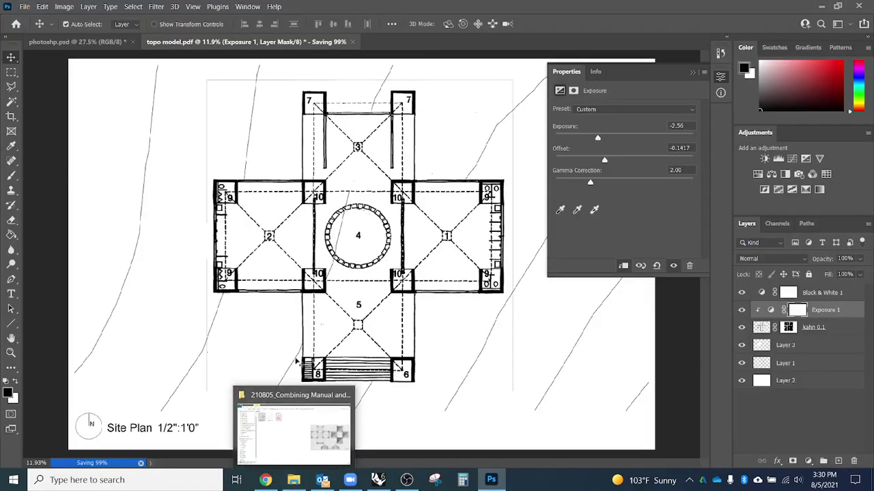
left_click(298, 459)
left_click(316, 115)
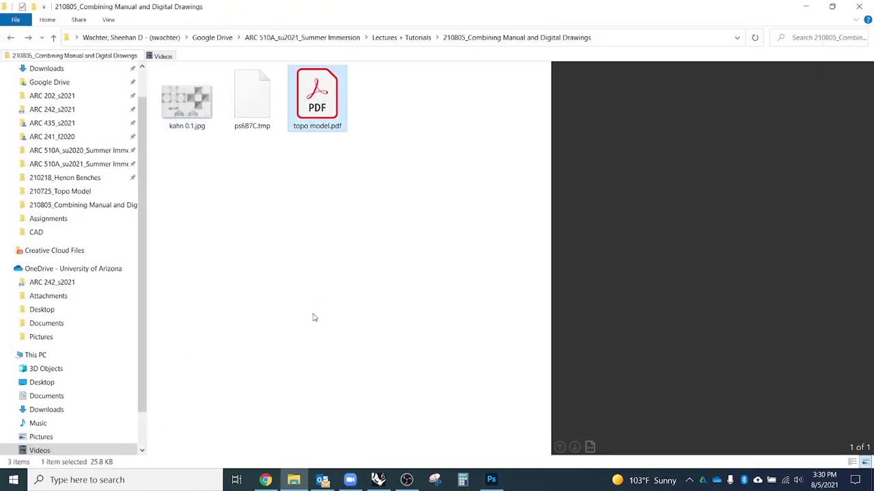
left_click(314, 318)
left_click(327, 121)
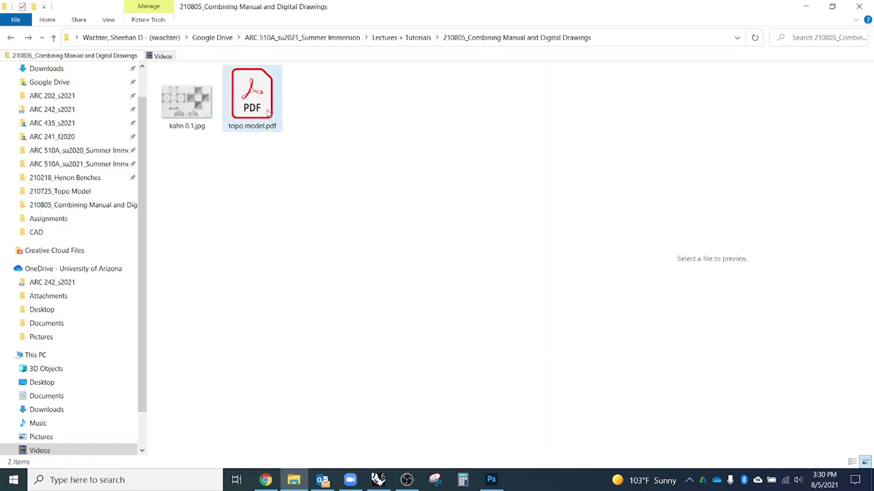
left_click(267, 115)
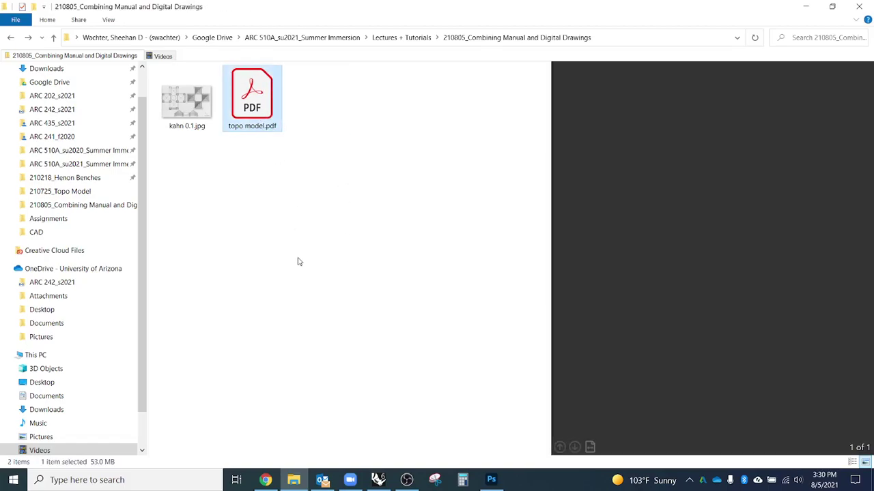
left_click(252, 387)
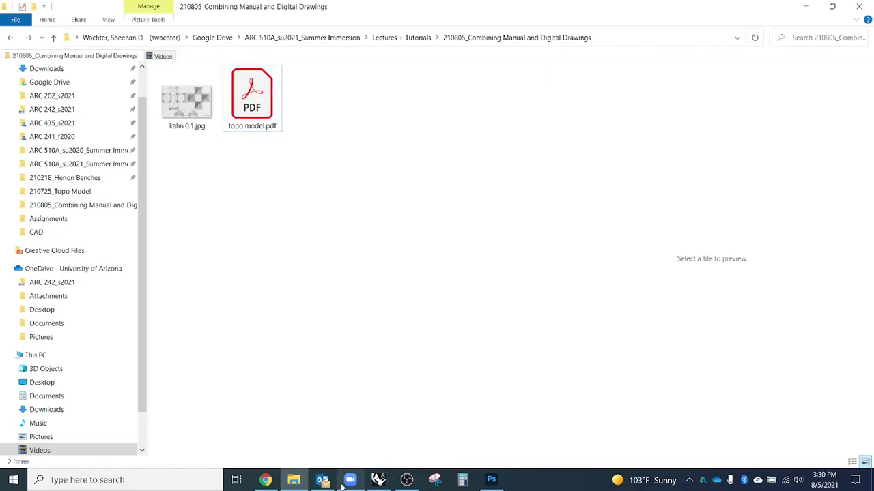
Return to Photoshop and compare the kahn 0.1 layer's mask shown on its own with the full drawing.
left_click(491, 481)
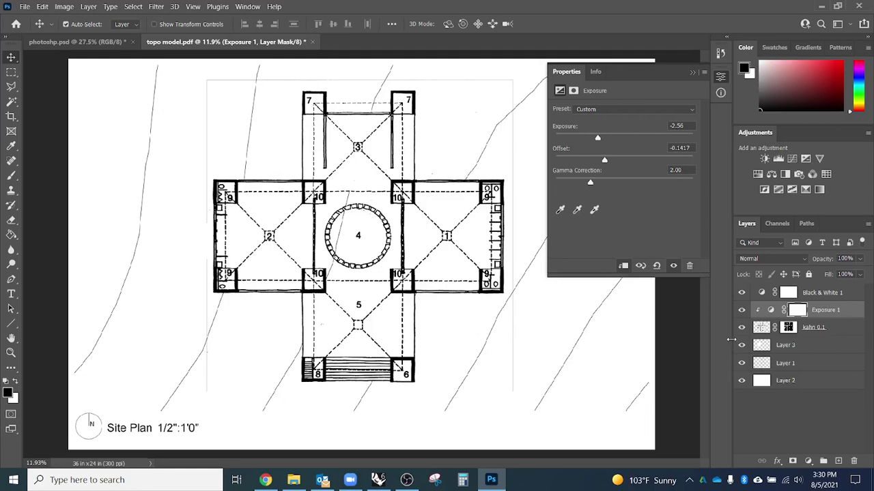
key("ctrl+space")
left_click(788, 328, "alt")
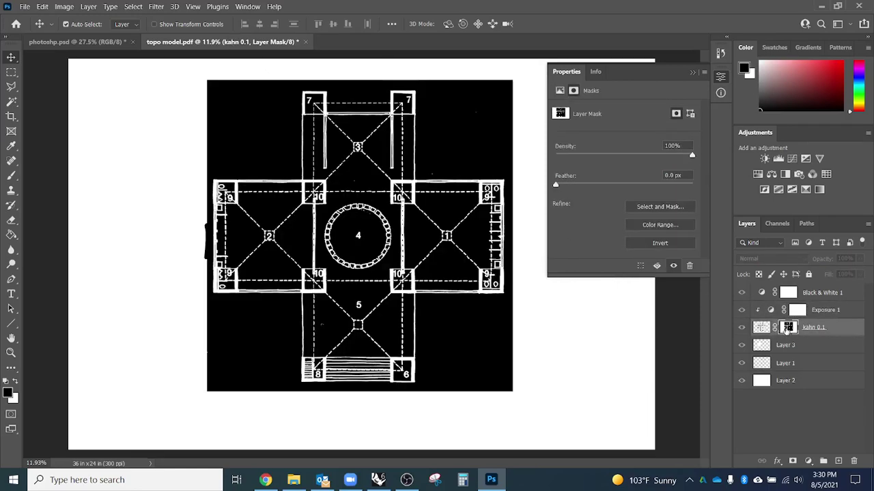
left_click(787, 328, "alt")
left_click(788, 329, "alt")
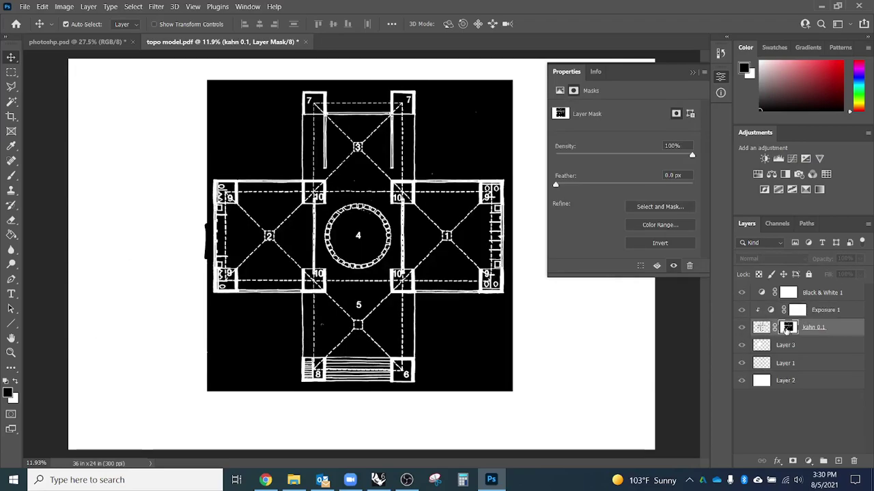
left_click(787, 328, "alt")
left_click(787, 328, "alt")
left_click(788, 329, "alt")
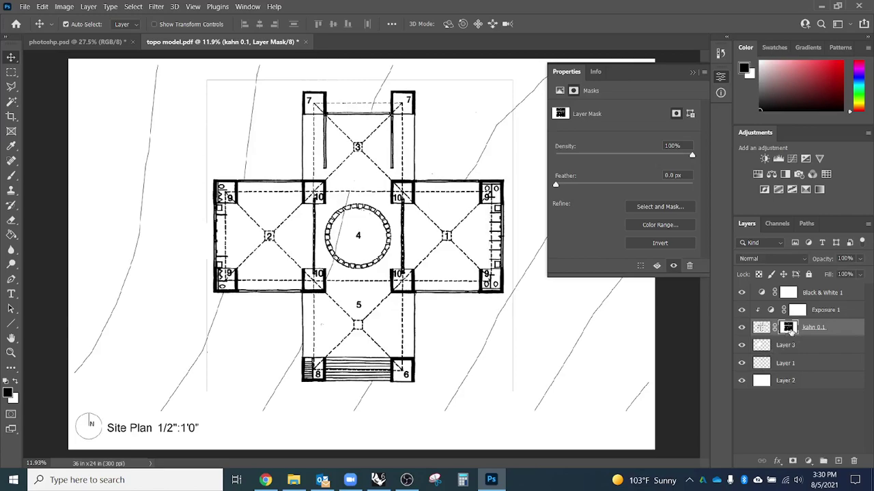
left_click(787, 328, "alt")
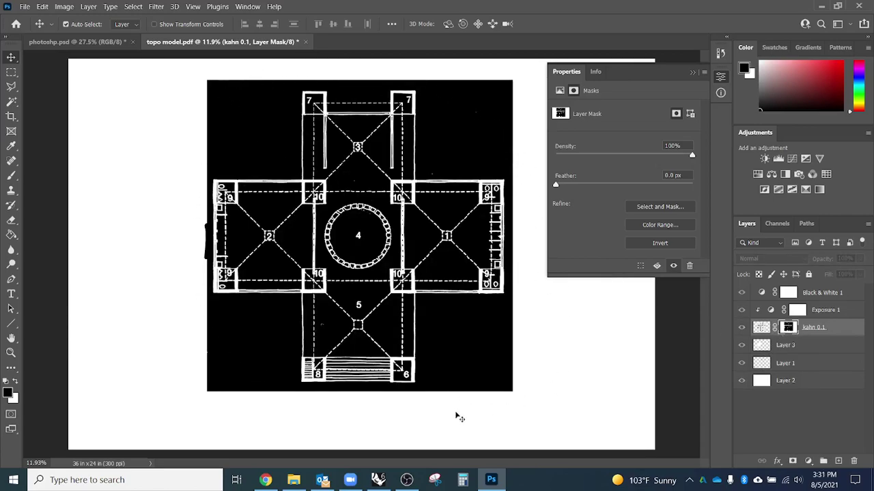
left_click(788, 329, "alt")
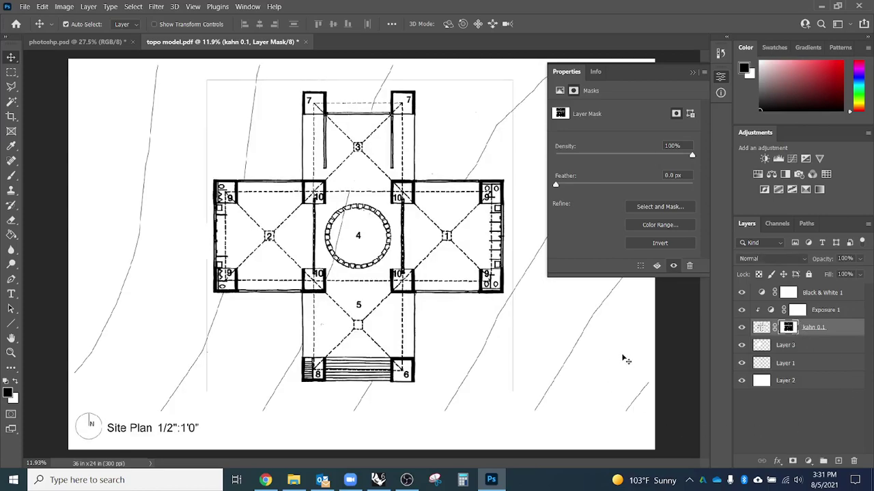
Paint black on the kahn 0.1 mask with a 267 px brush along the scan's right, top and left edges to hide the border lines.
key("b")
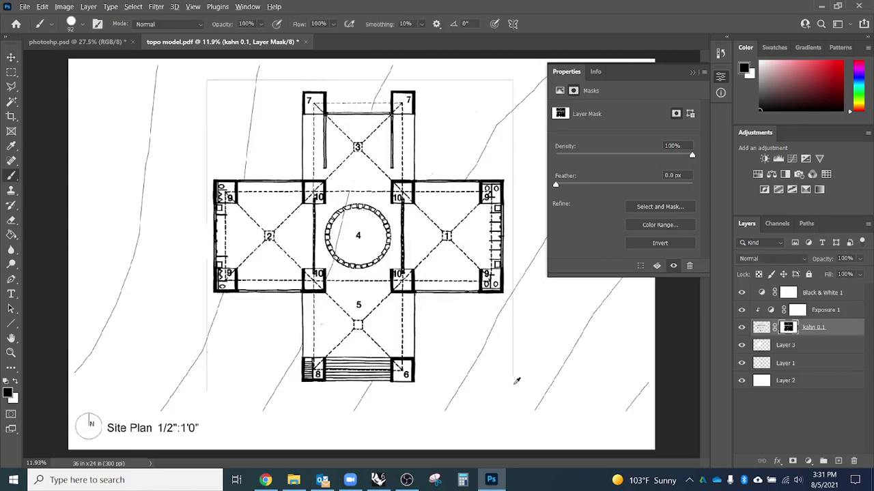
left_click_drag(515, 380, 513, 81)
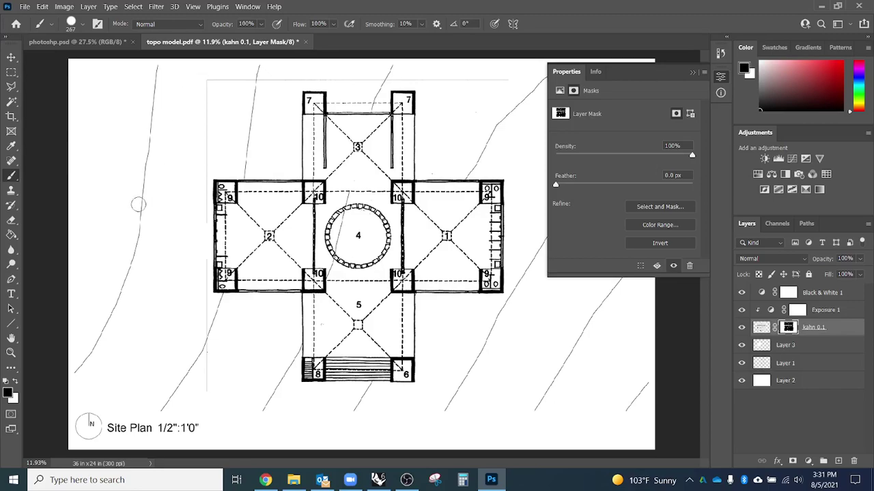
left_click(213, 86, "shift")
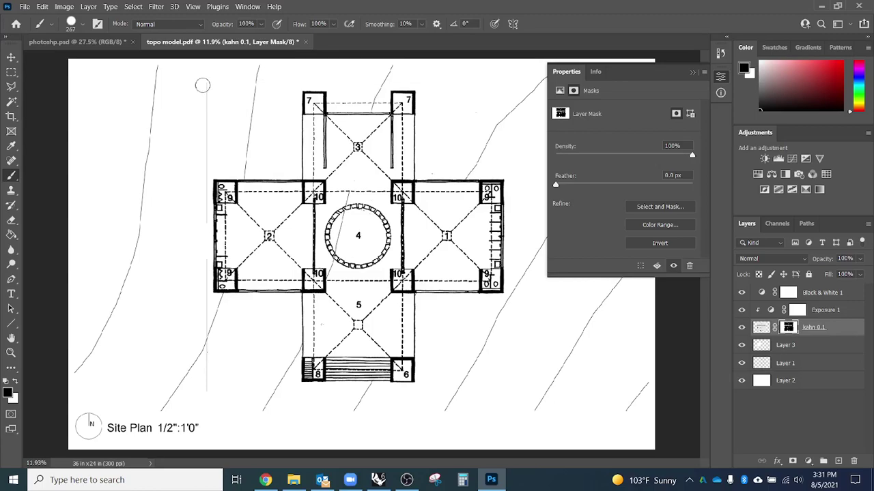
left_click(203, 399, "shift")
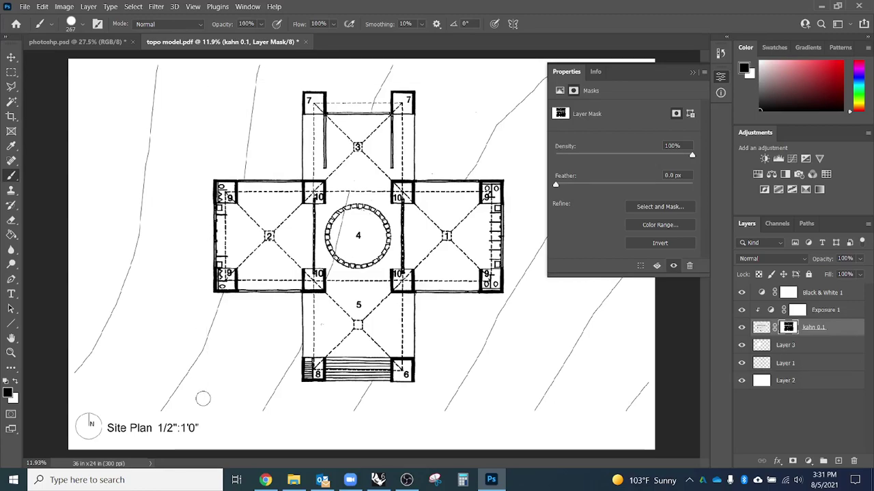
Display the kahn 0.1 mask alone, paint three straight crossing black strokes west of the plan, and return to the normal view with the Move tool.
left_click(787, 328, "alt")
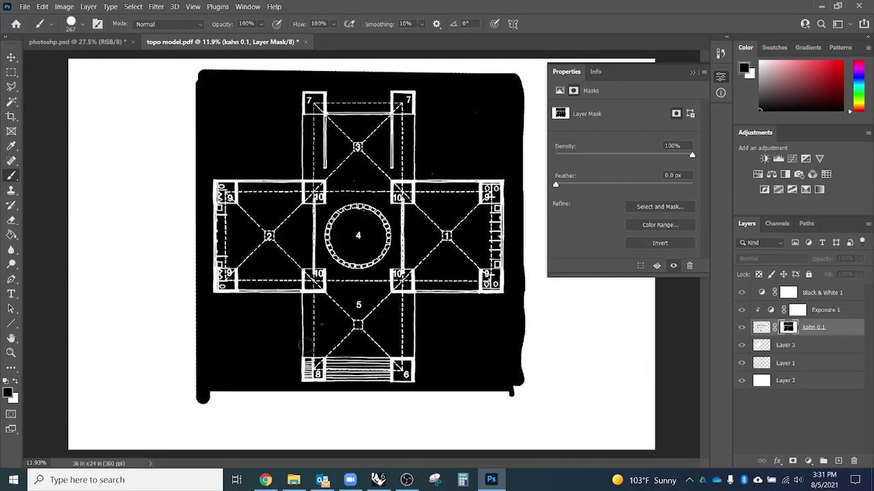
left_click(107, 199)
left_click(174, 255, "shift")
left_click(120, 340)
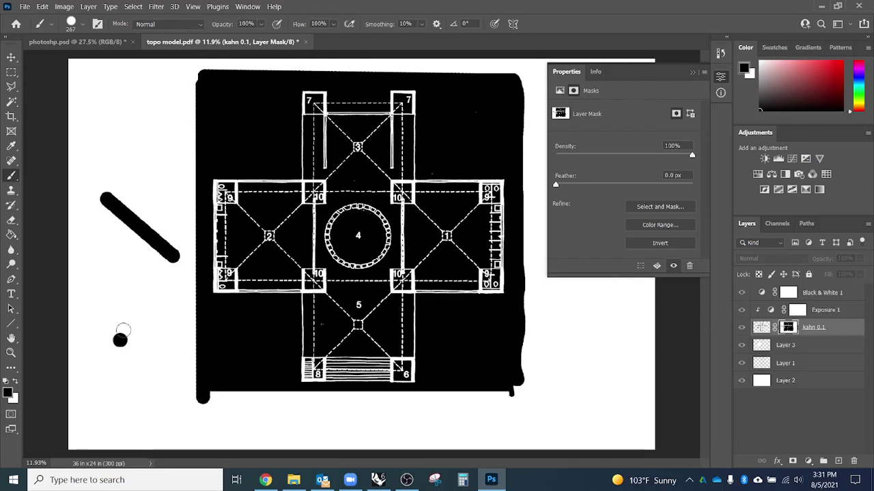
left_click(166, 205, "shift")
left_click(165, 339)
left_click(107, 278, "shift")
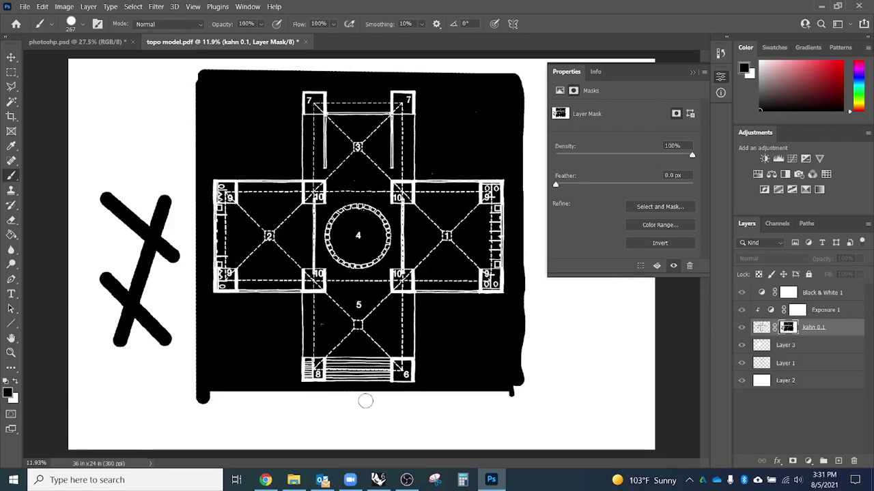
left_click(787, 328, "alt")
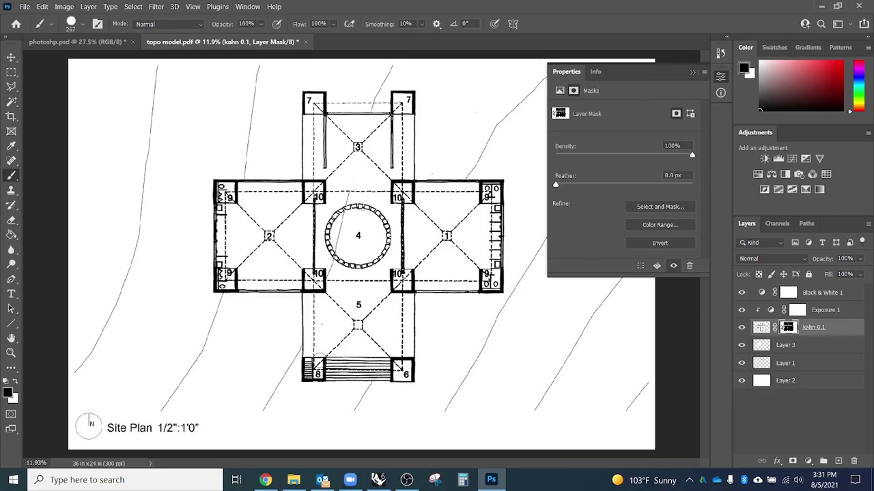
key("v")
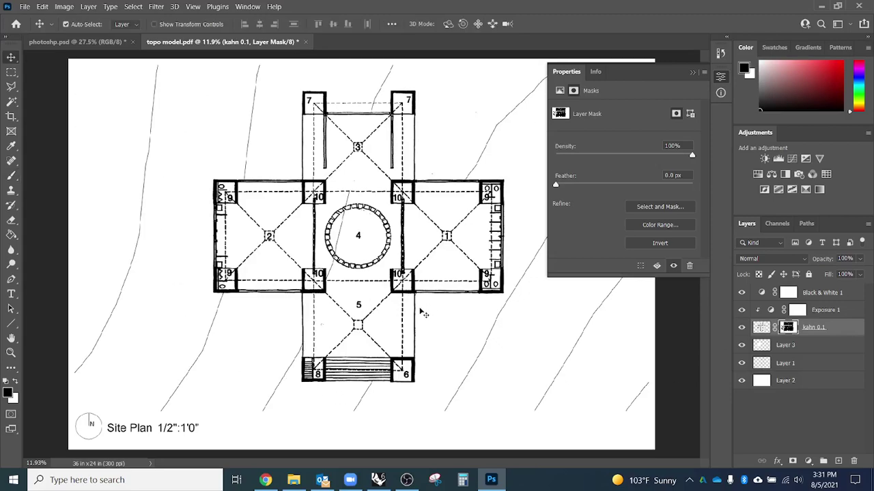
Save the layered drawing in Photoshop format as topo model.psd.
left_click(24, 6)
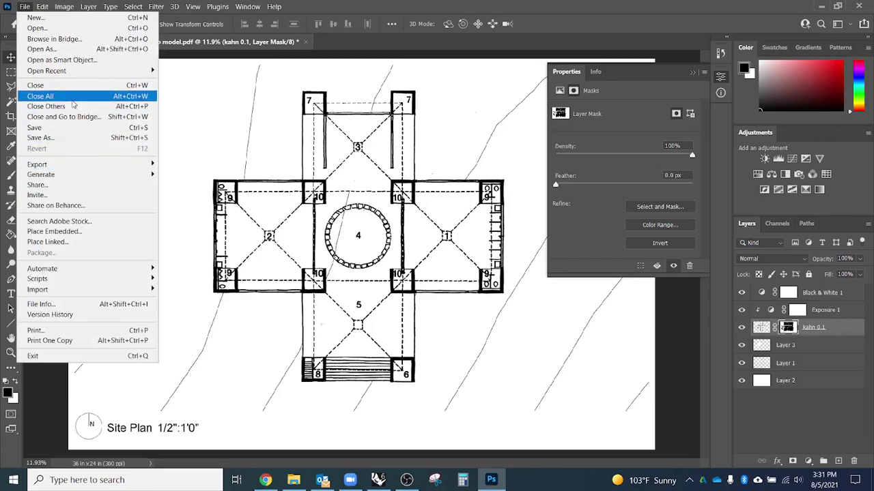
left_click(60, 139)
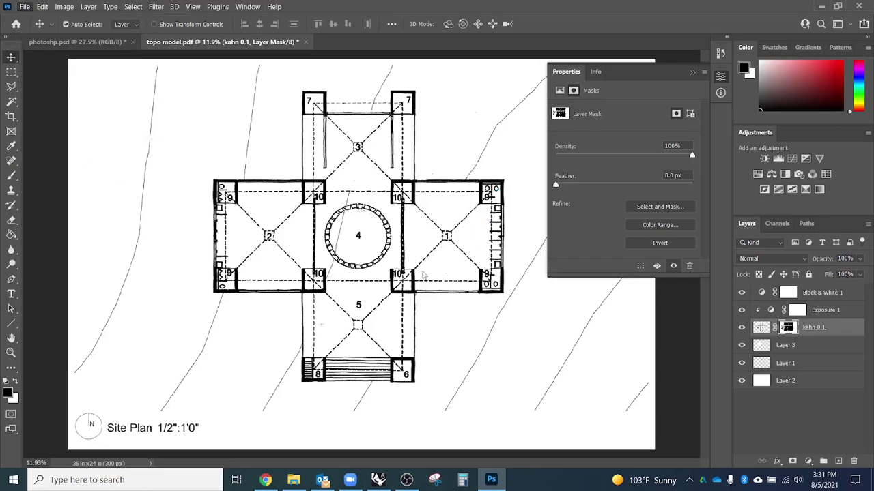
left_click(340, 344)
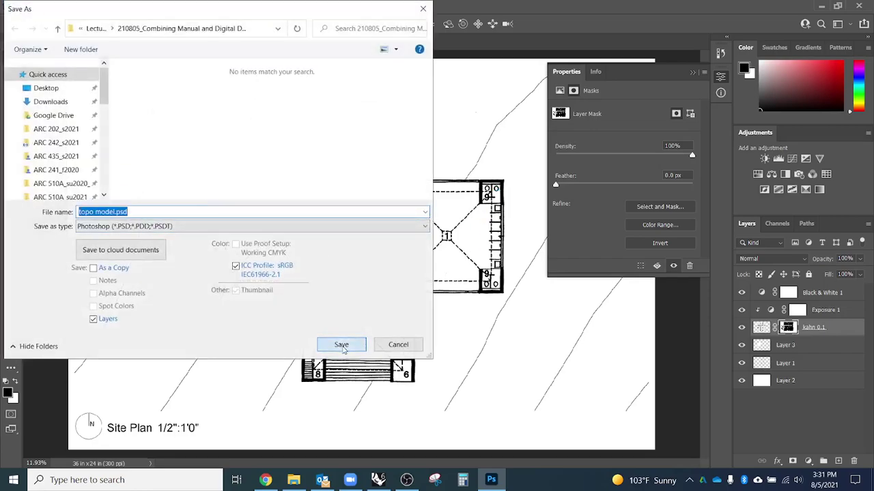
left_click(563, 130)
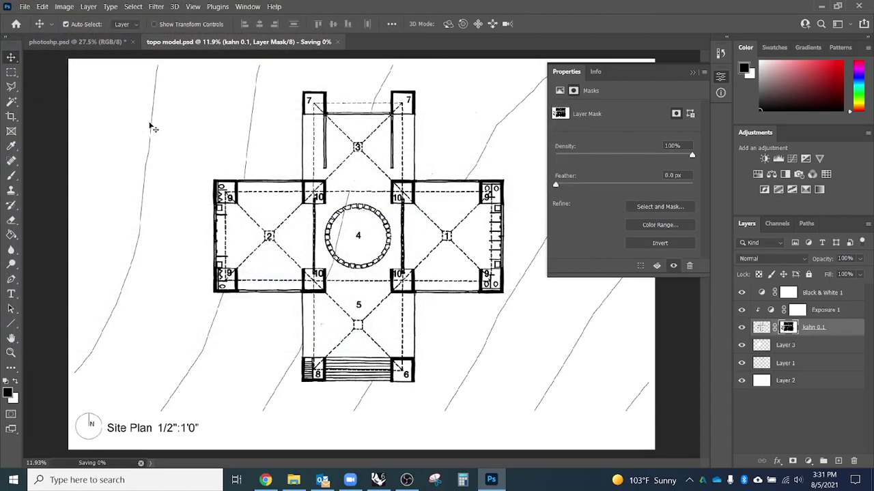
Flatten the layered site plan drawing into a single background layer.
left_click(818, 382)
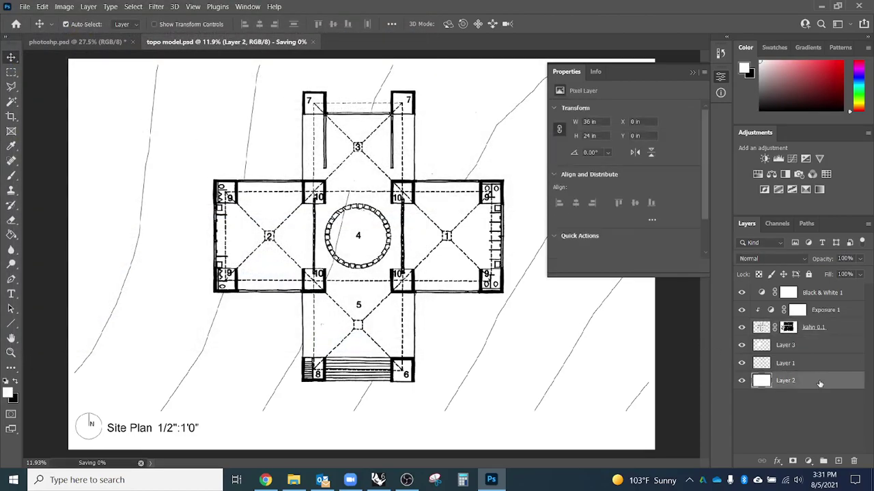
right_click(820, 384)
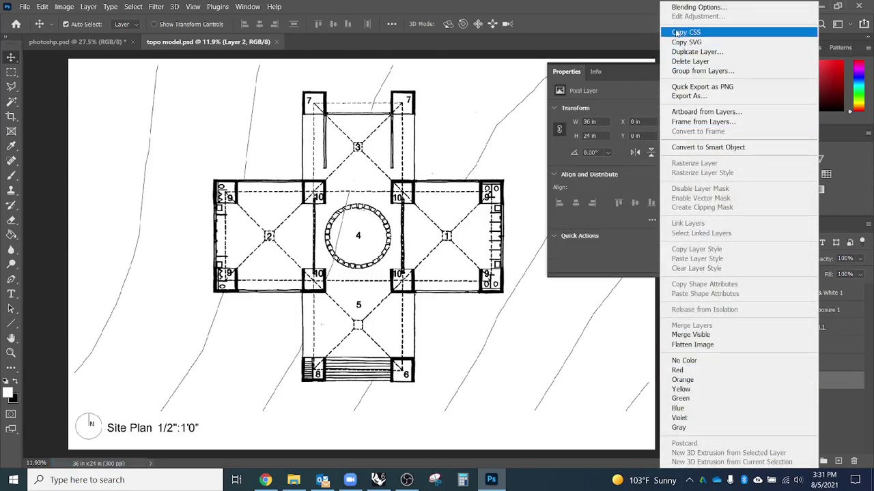
left_click(721, 345)
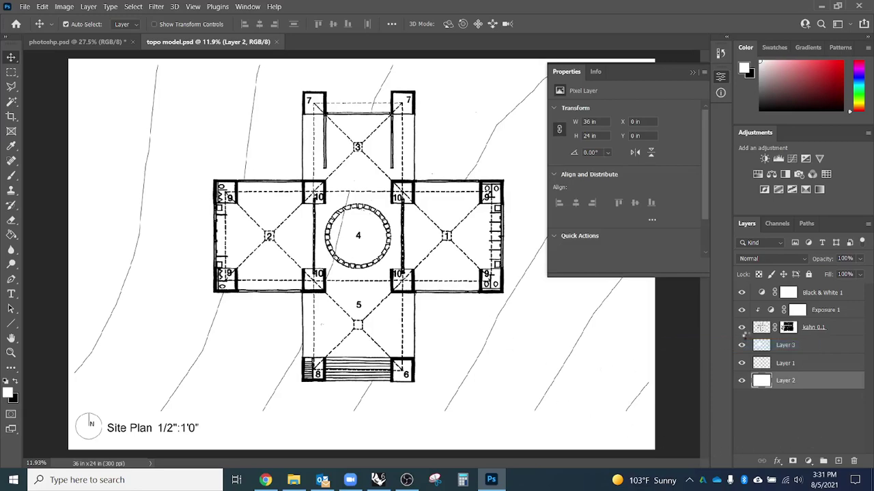
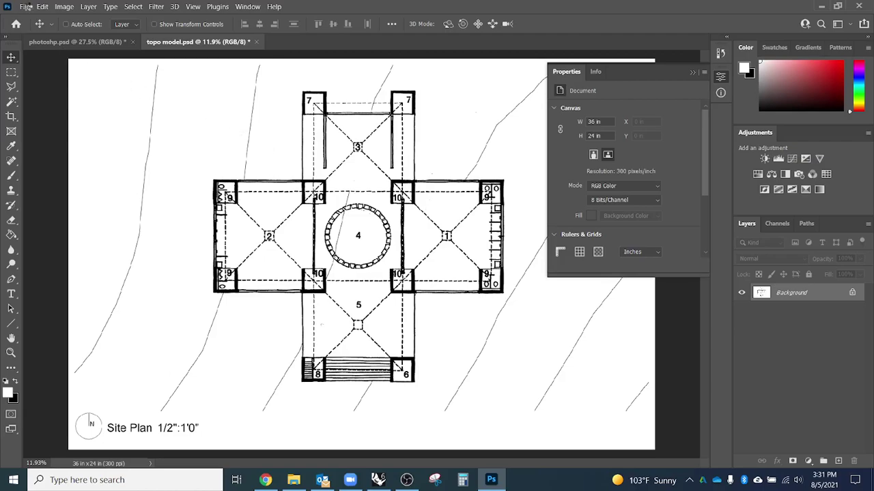
Save a Photoshop PDF copy of the flattened drawing as topo model.pdf with the High Quality Print preset.
key("ctrl+p")
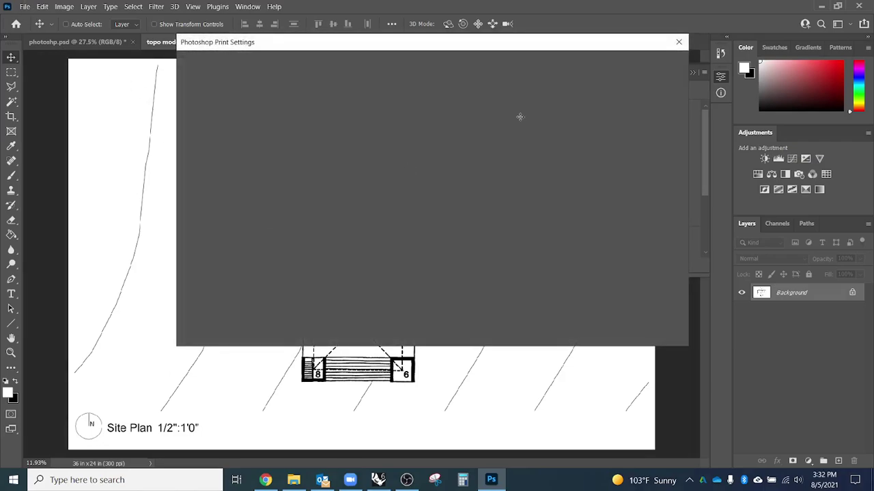
key("Escape")
left_click(24, 6)
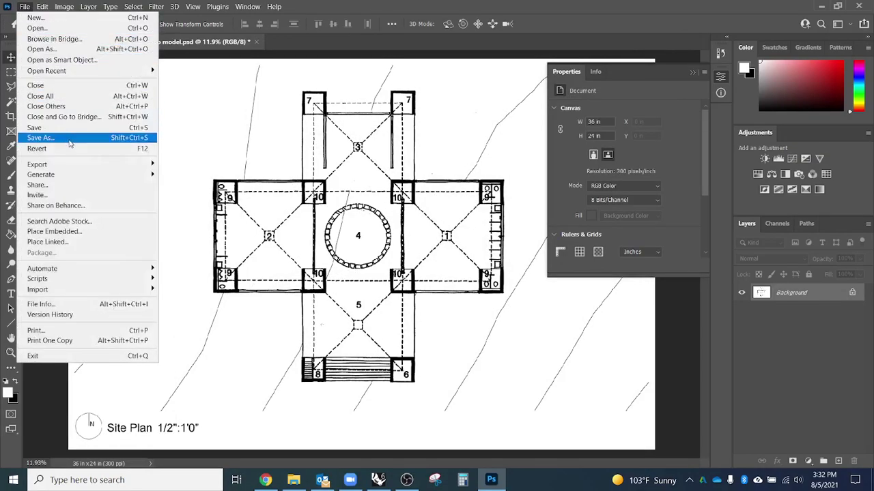
left_click(41, 138)
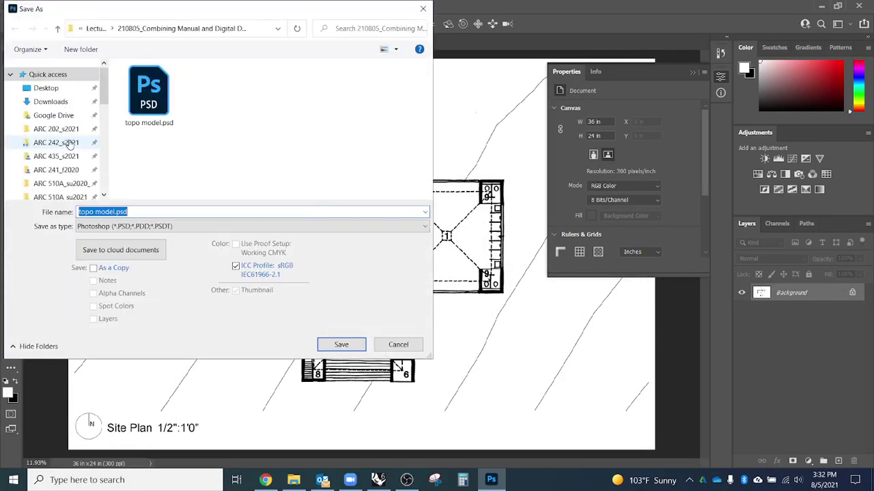
left_click(144, 226)
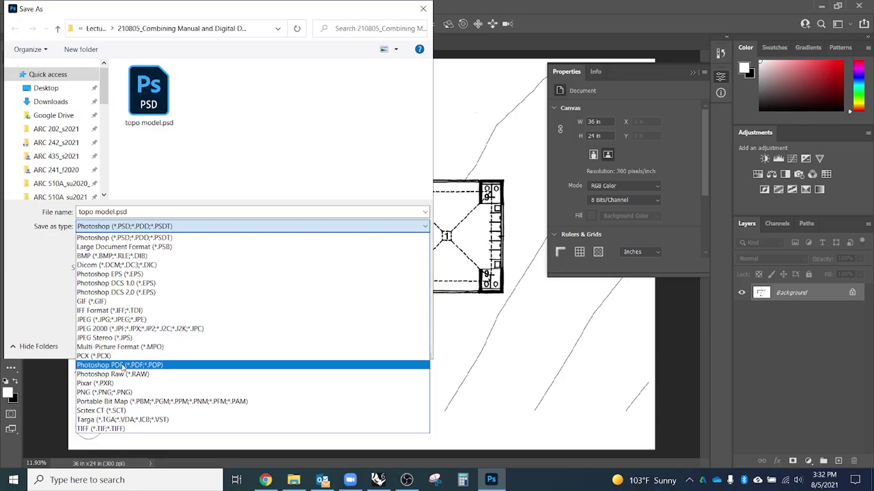
left_click(147, 367)
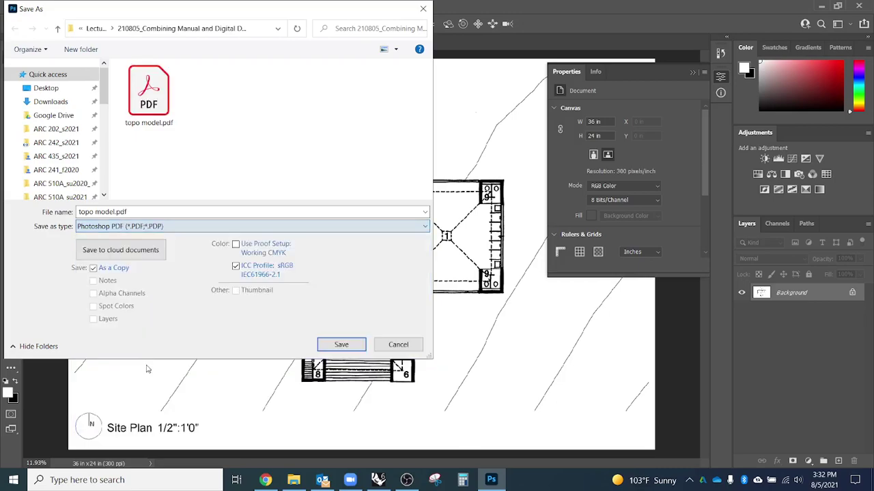
left_click(348, 346)
left_click(464, 241)
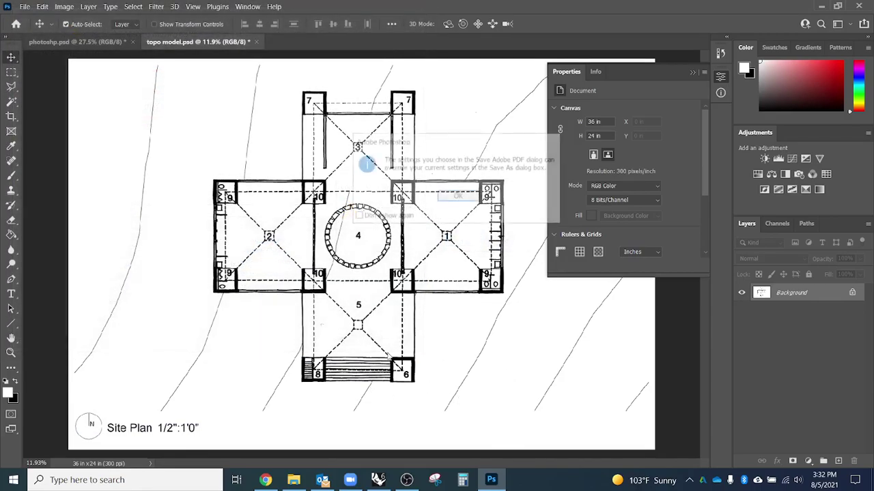
left_click(462, 198)
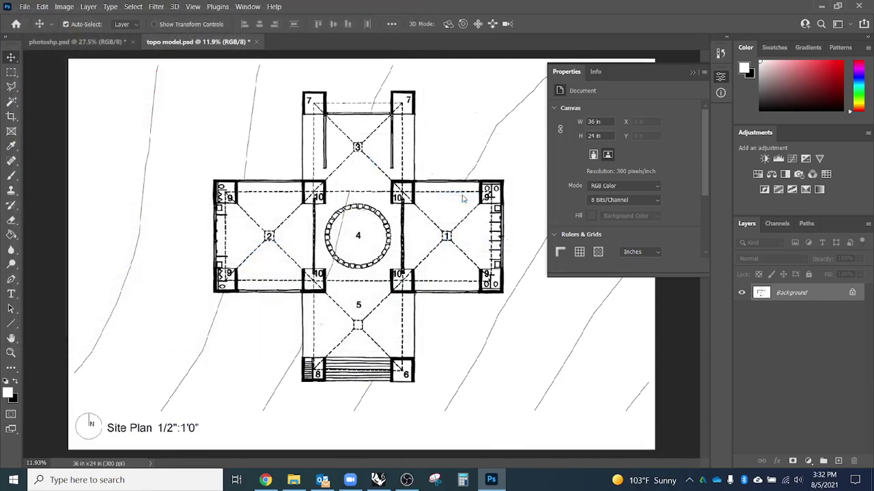
left_click(531, 355)
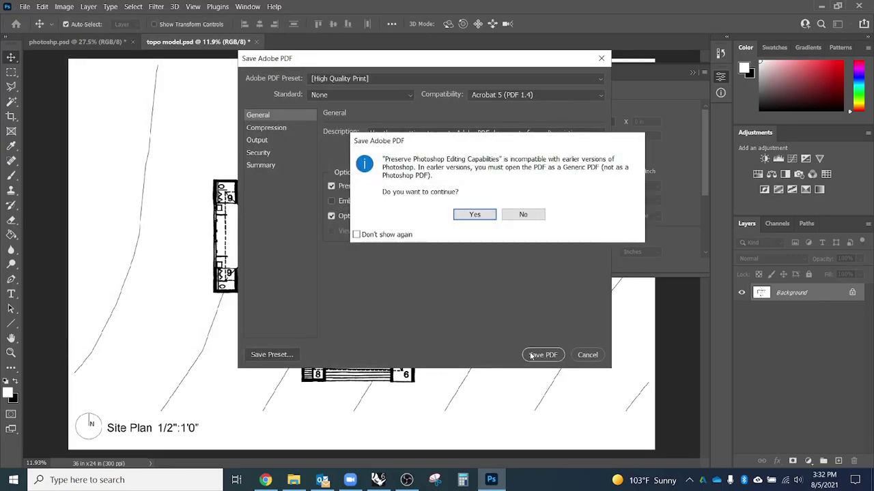
left_click(475, 217)
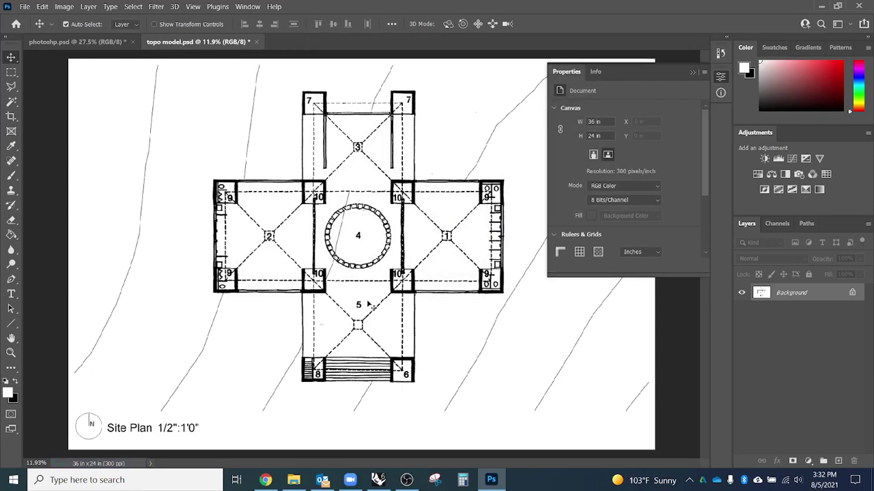
Switch to File Explorer and preview topo model.pdf in the 210805_Combining Manual and Digital Drawings folder.
left_click(293, 480)
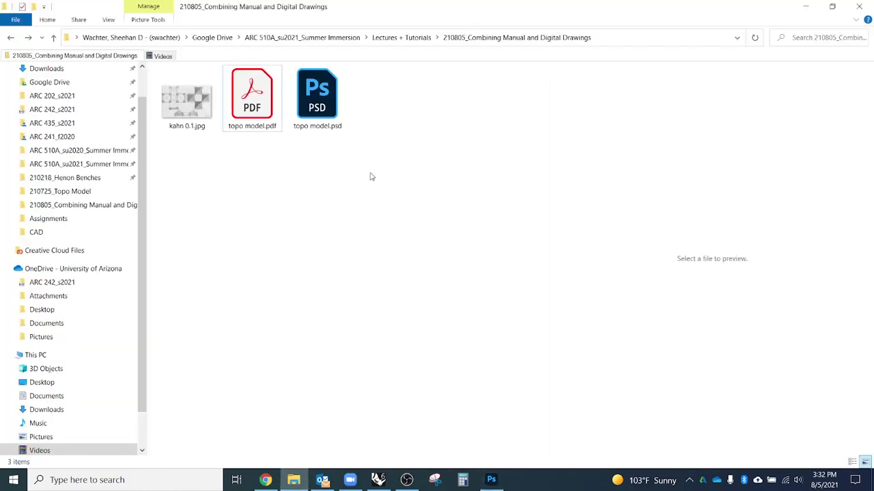
left_click(254, 120)
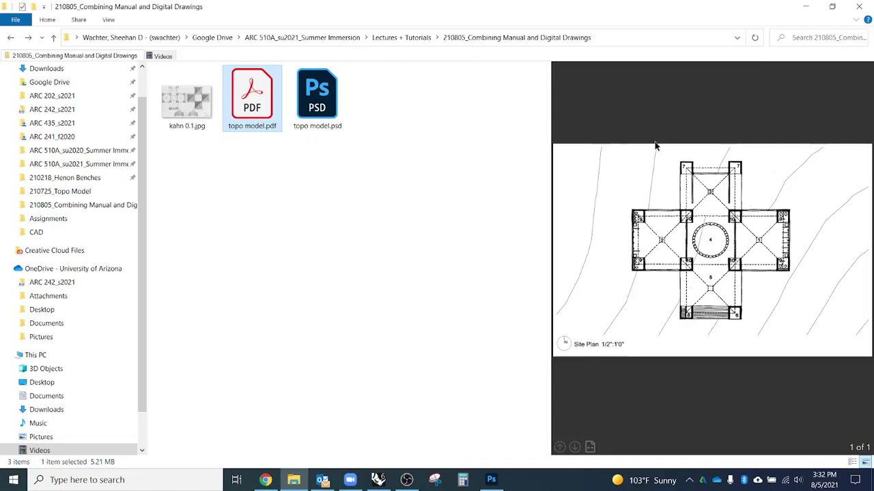
left_click(531, 254)
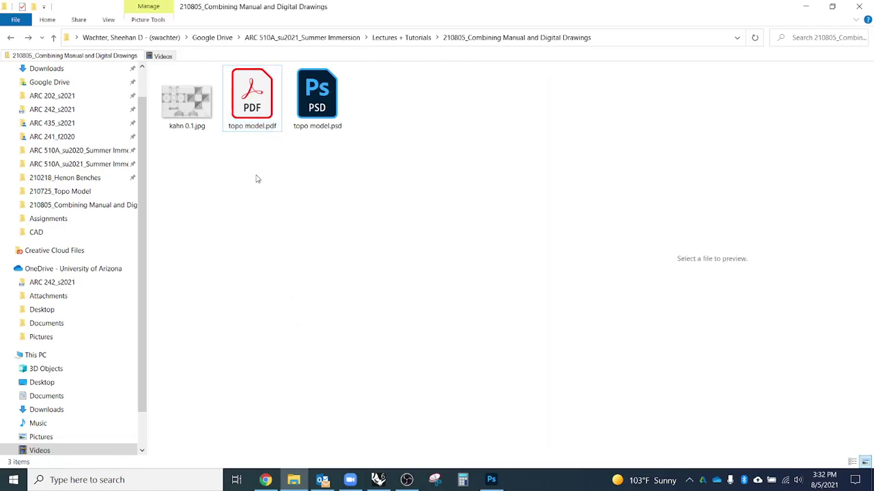
left_click(256, 115)
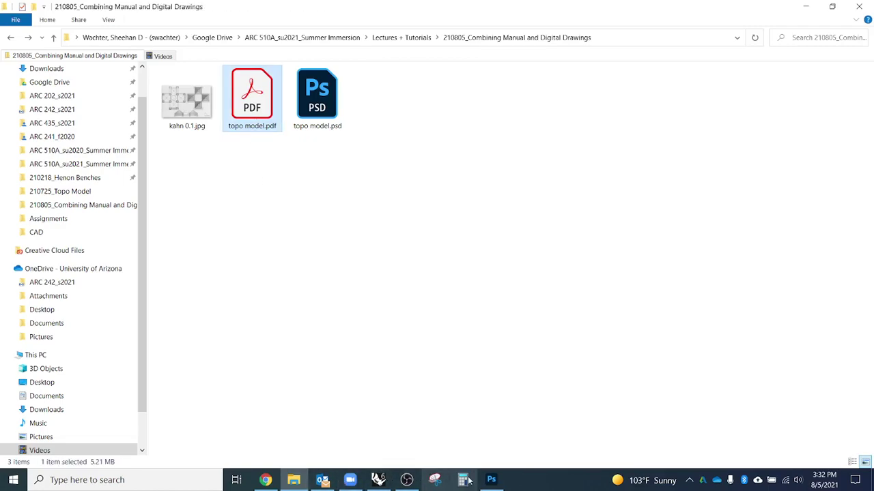
Return to Photoshop and choose \\CAPLA-print\ArchColor3West as the printer in the print settings.
left_click(490, 479)
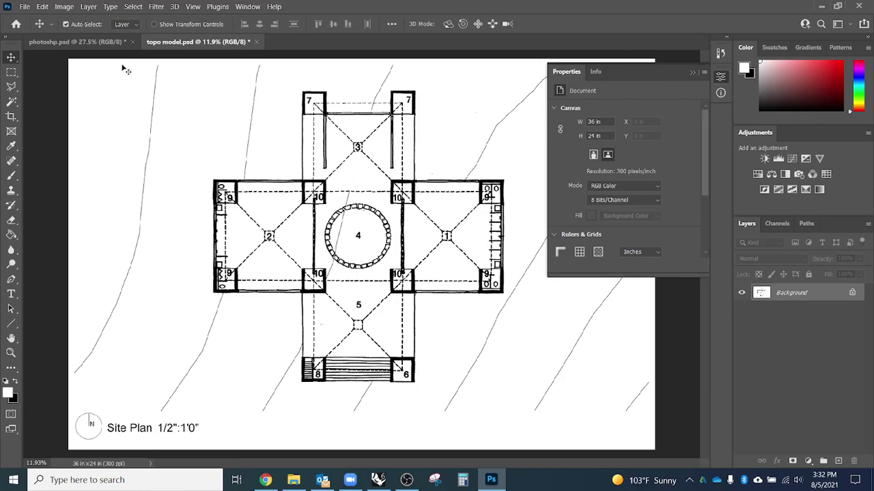
left_click(24, 7)
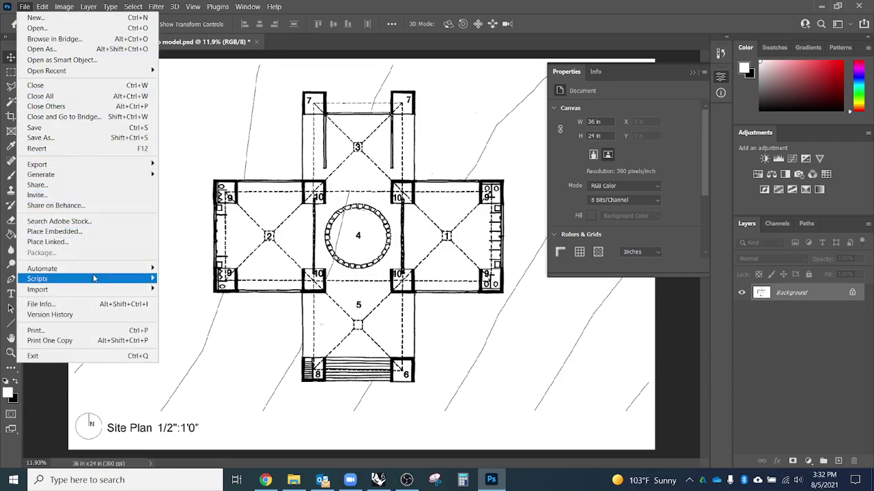
left_click(69, 332)
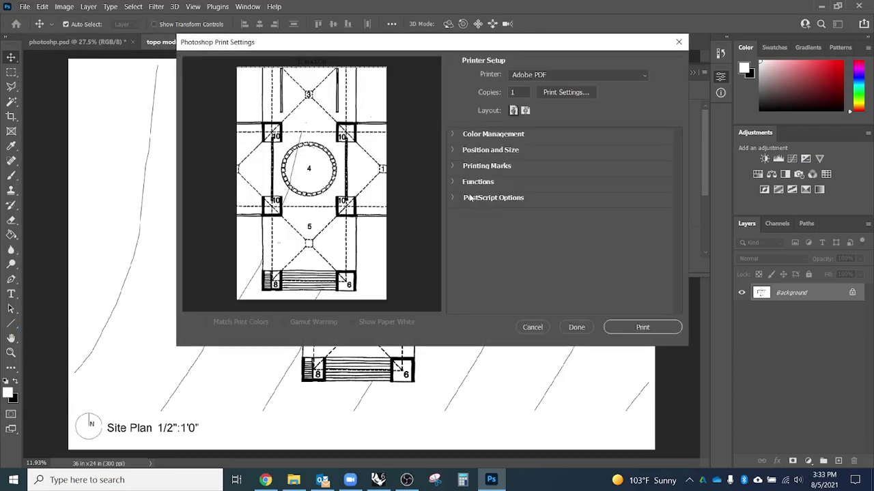
left_click(481, 120)
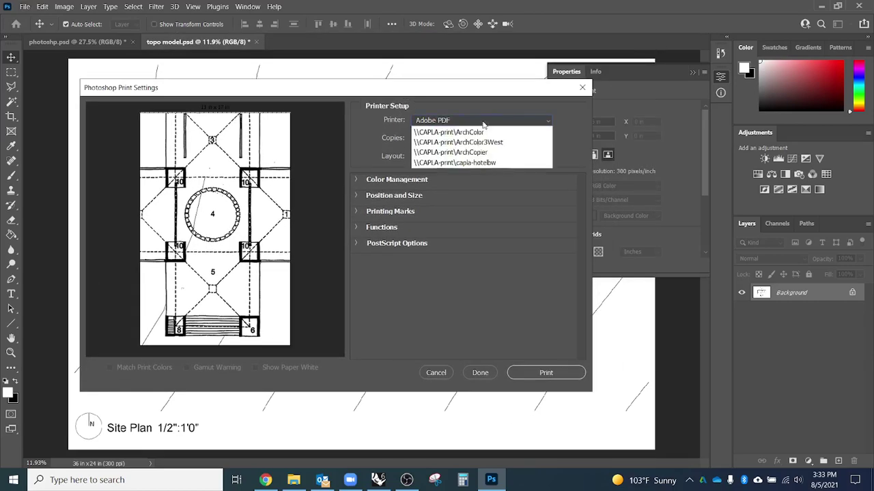
left_click(498, 212)
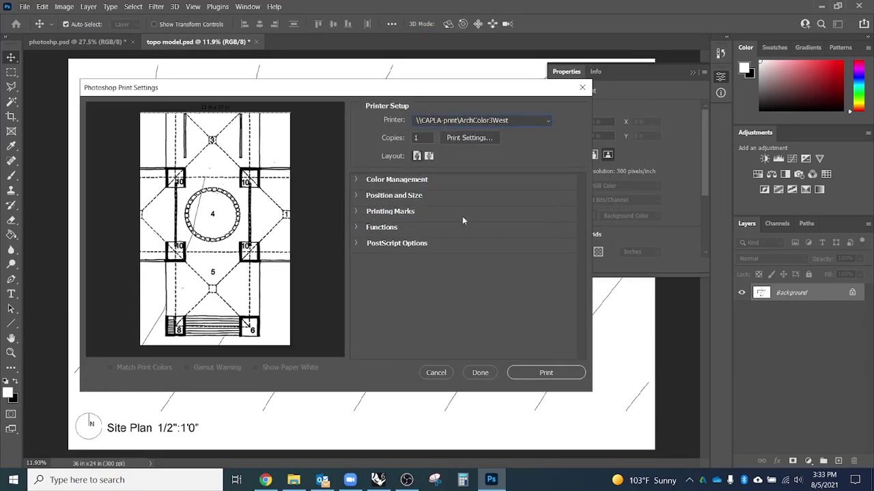
left_click(508, 127)
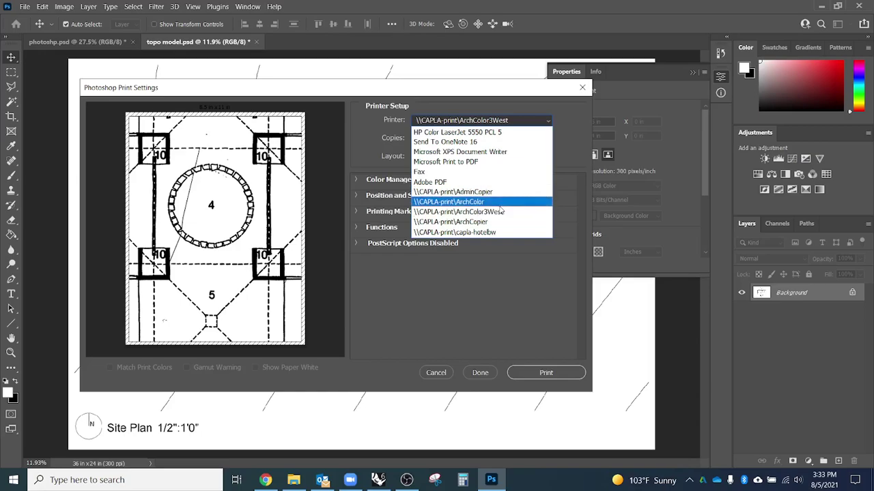
left_click(500, 213)
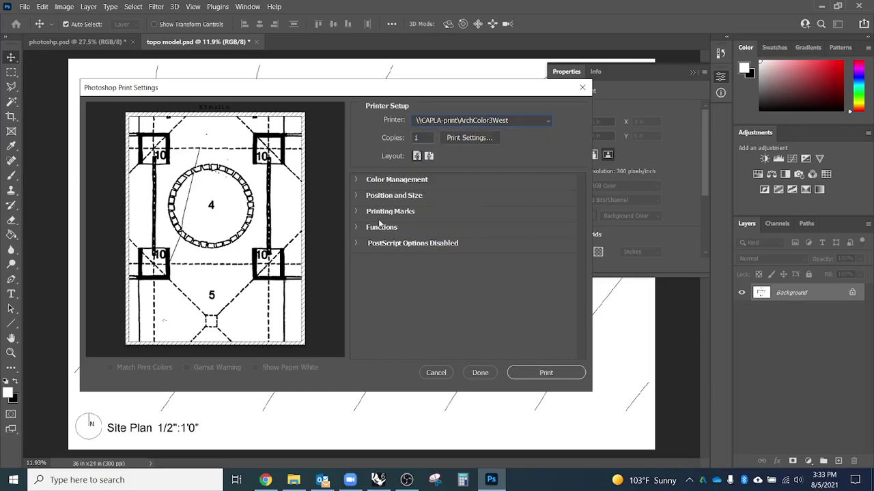
Examine the Arch Color 3 West printer's paper and orientation properties, and leave the print settings without printing.
left_click(469, 138)
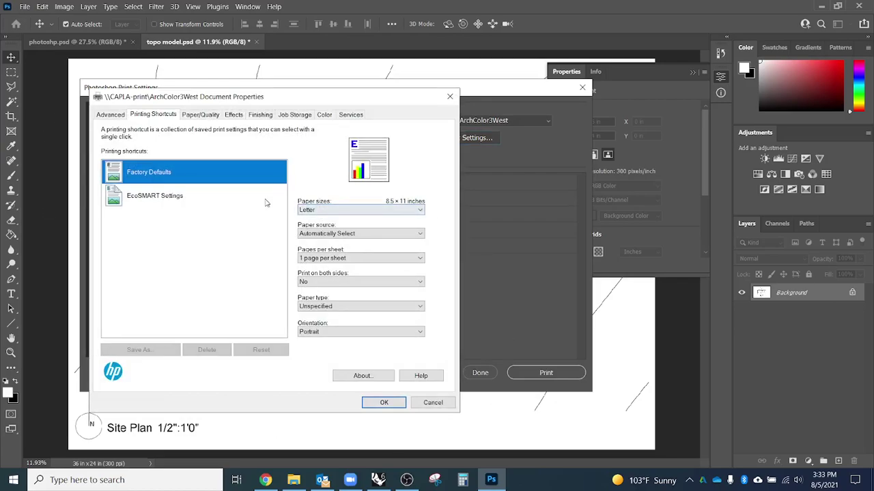
left_click(449, 96)
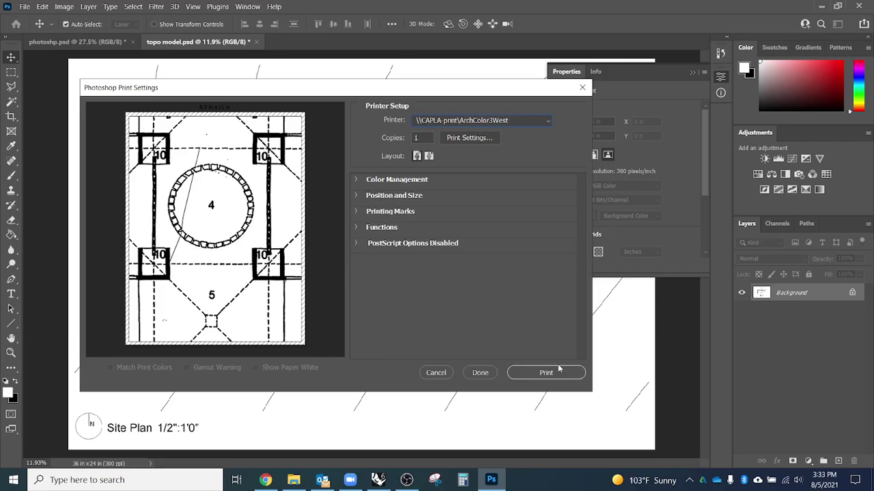
left_click(436, 372)
left_click_drag(382, 282, 229, 403)
scroll(342, 368, "down", 3)
scroll(340, 367, "down", 5)
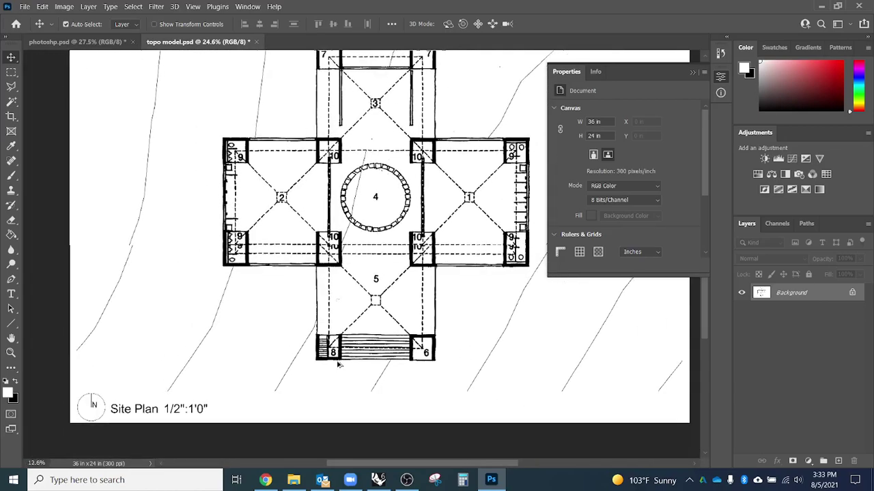
scroll(337, 366, "down", 2)
scroll(336, 371, "down", 1)
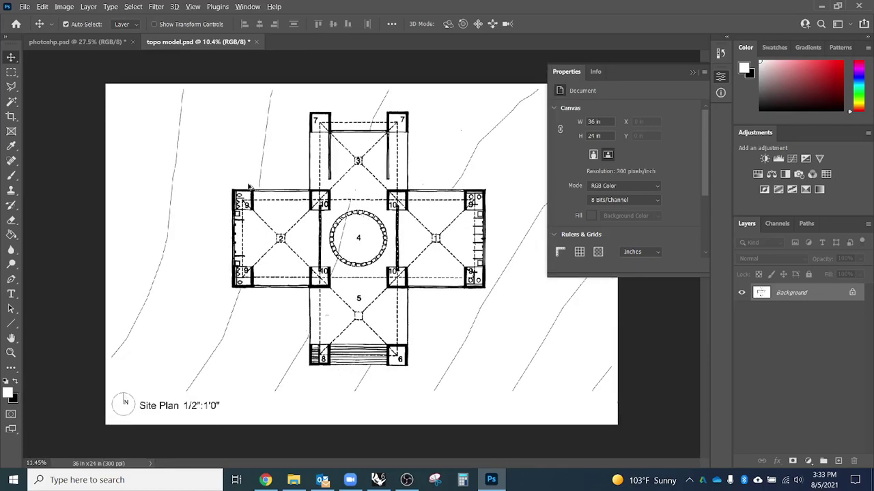
scroll(249, 186, "up", 2)
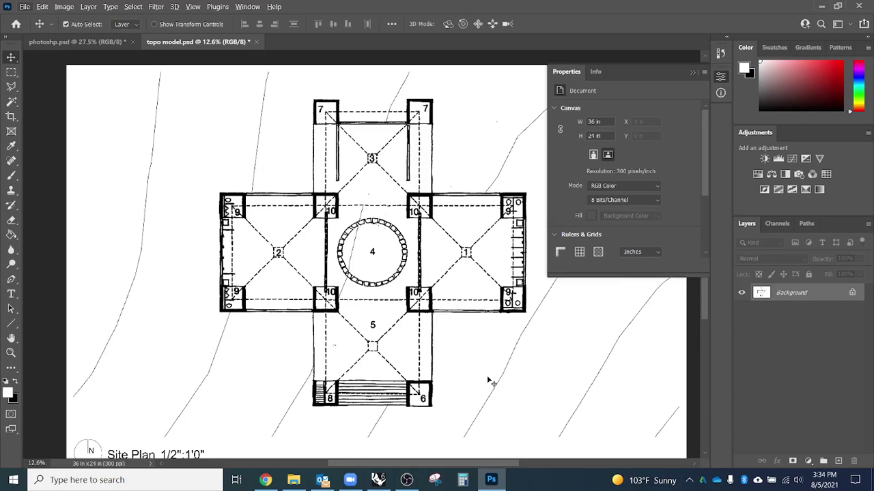
Undo the flattening and hide the Black & White 1, Exposure 1, kahn 0.1 and Layer 3 layers.
key("ctrl+z")
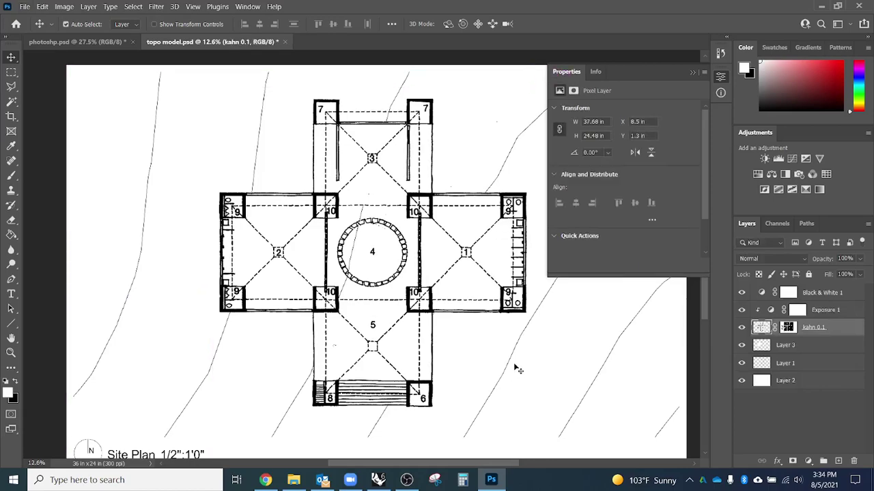
left_click_drag(742, 327, 742, 292)
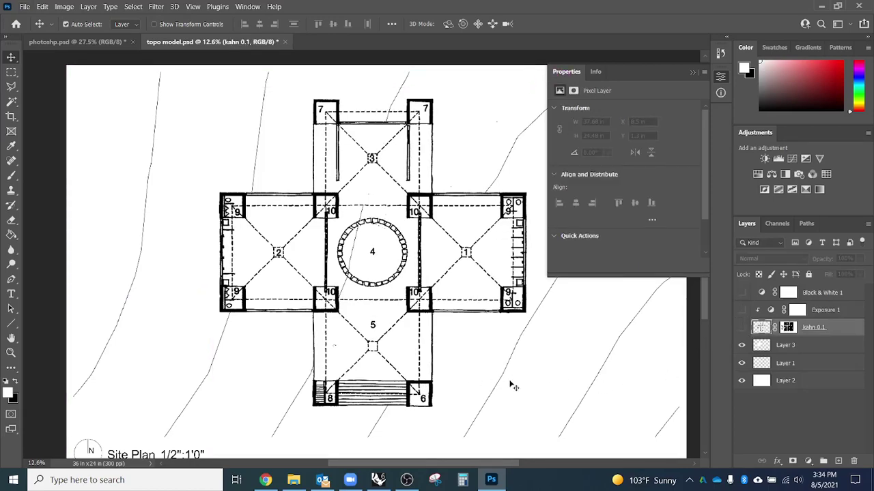
left_click(742, 345)
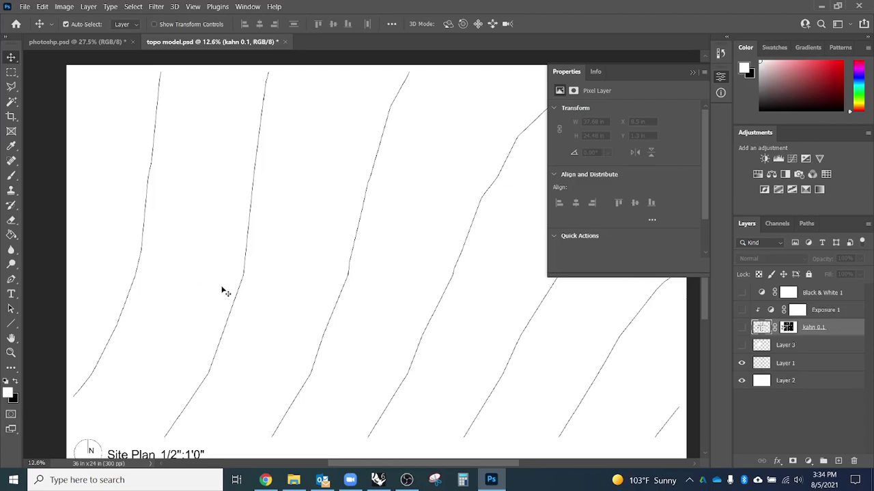
scroll(222, 289, "down", 1, "alt")
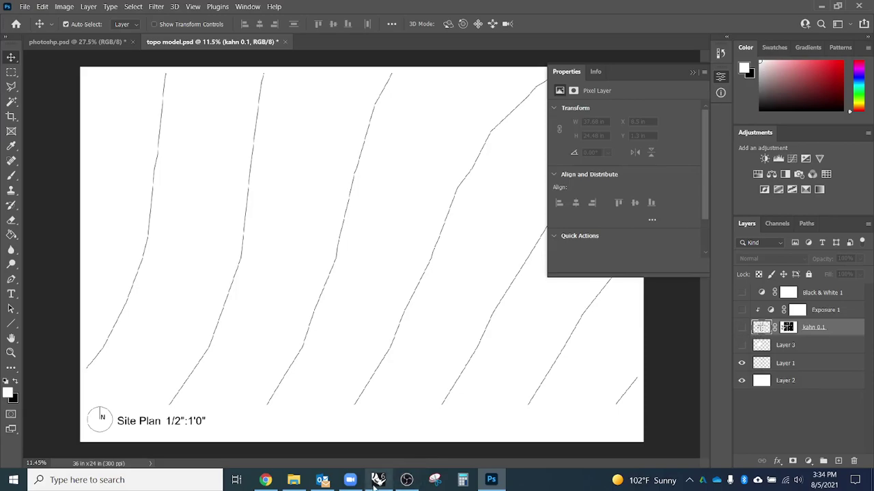
mouse_move(373, 483)
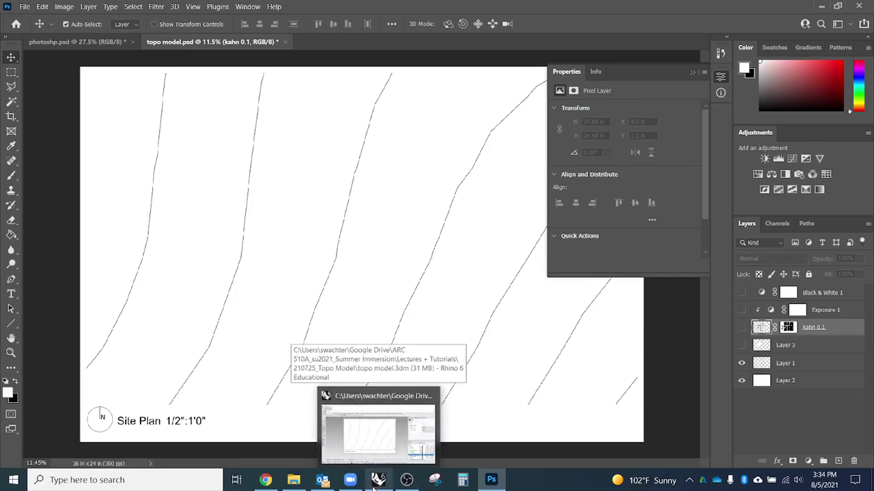
left_click(278, 361)
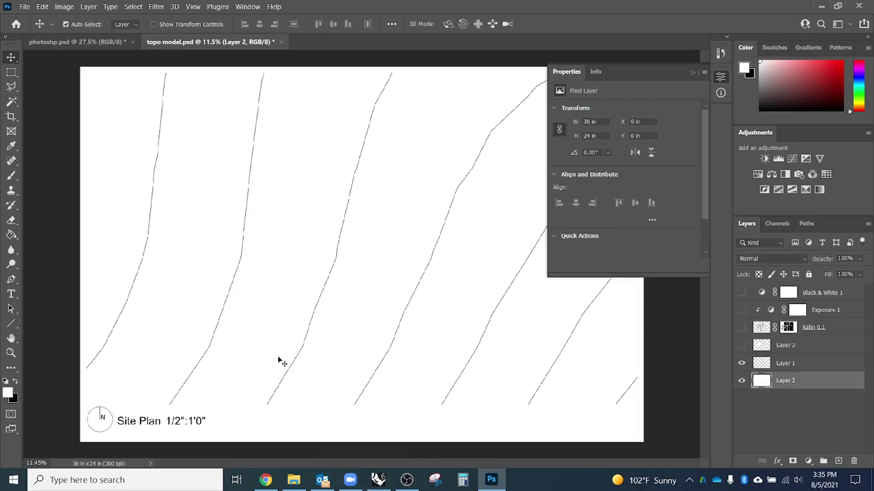
Load the contour linework of Layer 1 as a selection and deselect it.
left_click(782, 364)
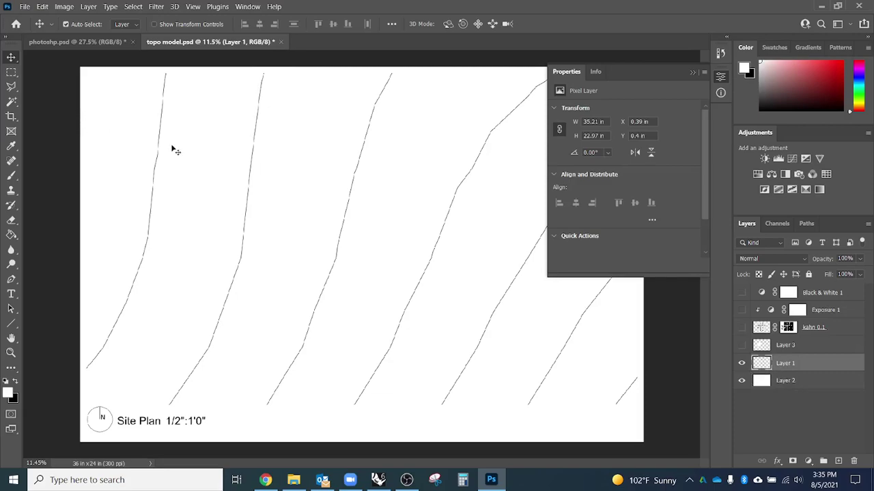
left_click(761, 364, "ctrl")
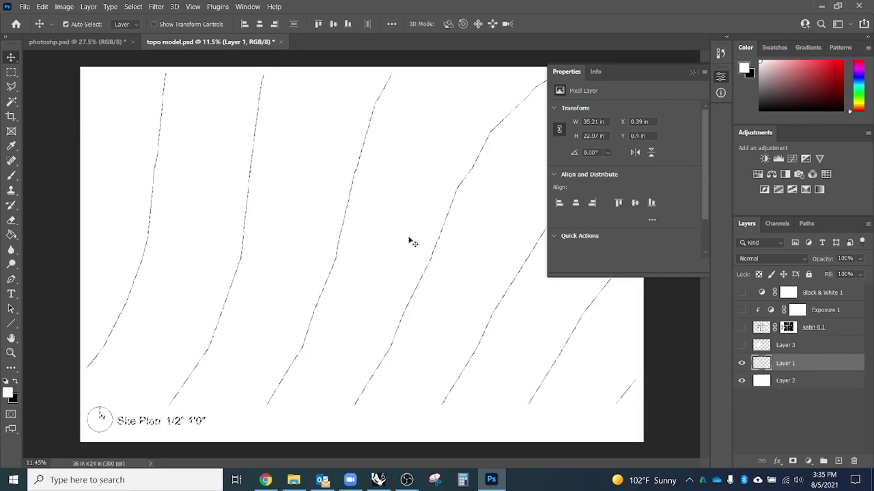
left_click(692, 73)
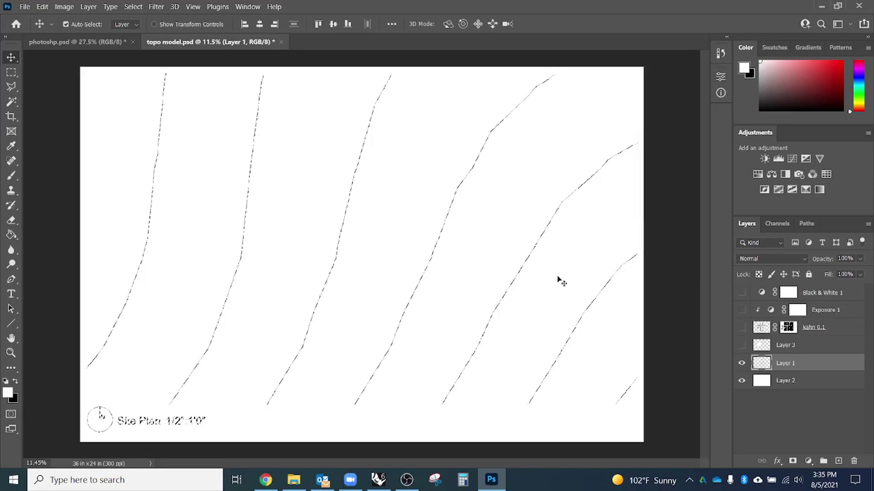
key("ctrl+d")
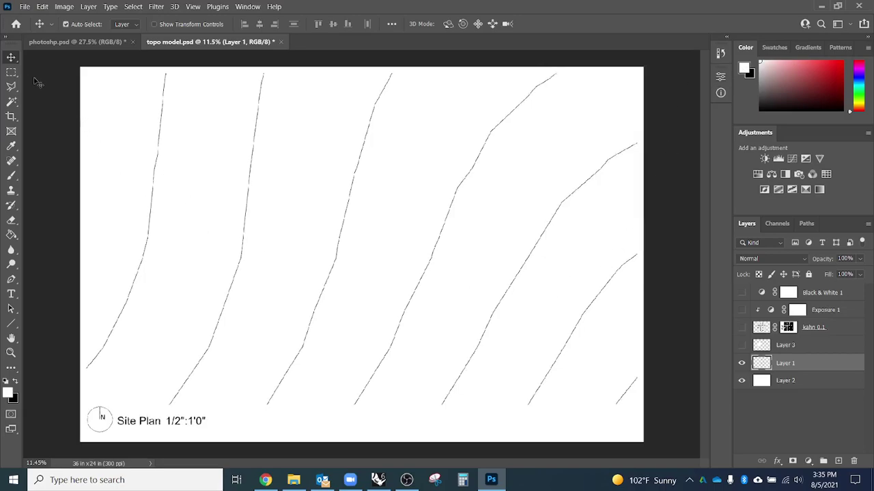
Try enclosing the two leftmost contour lines in a rectangular marquee selection, and clear the selection.
left_click(11, 71)
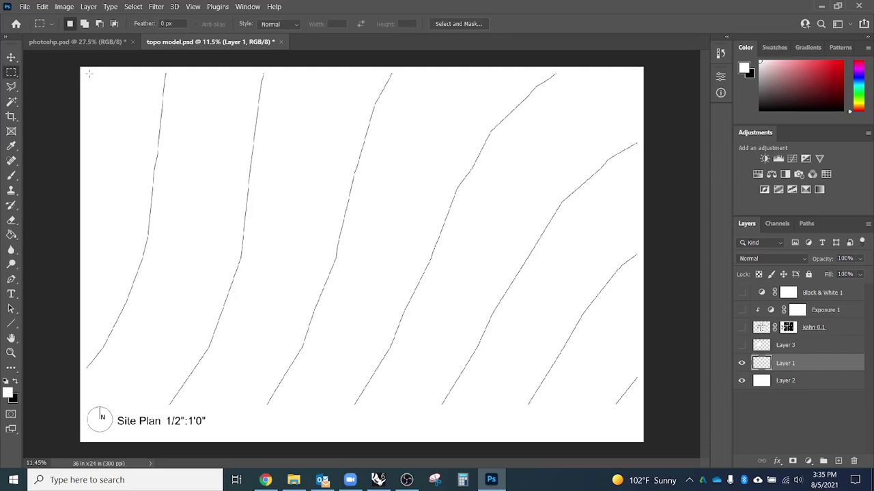
left_click_drag(89, 74, 264, 406)
left_click_drag(97, 74, 86, 407)
scroll(148, 321, "up", 3)
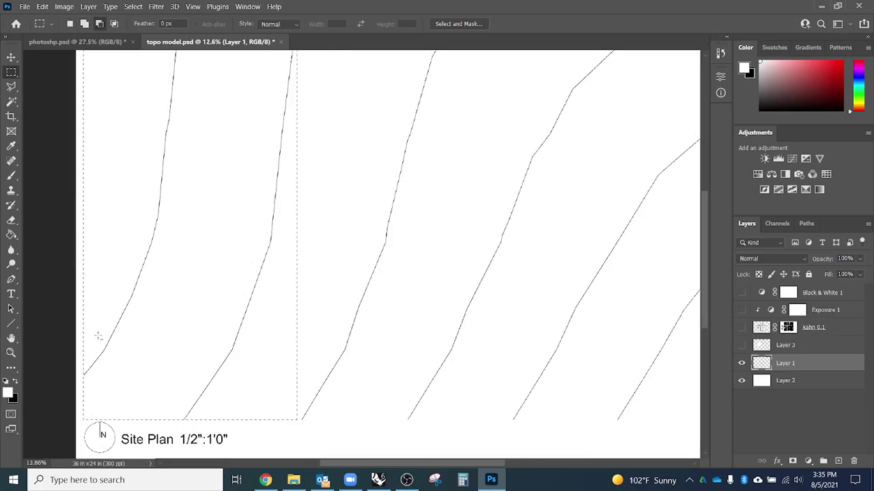
left_click(156, 297)
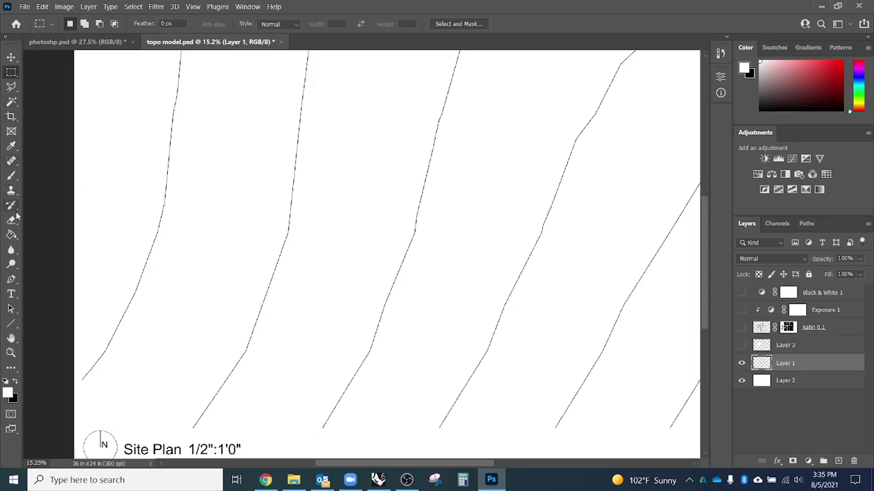
Draw a black-stroked horizontal line about 5.29 in long from the second contour's lower end toward the page's left edge.
left_click(11, 323)
left_click_drag(193, 427, 83, 427)
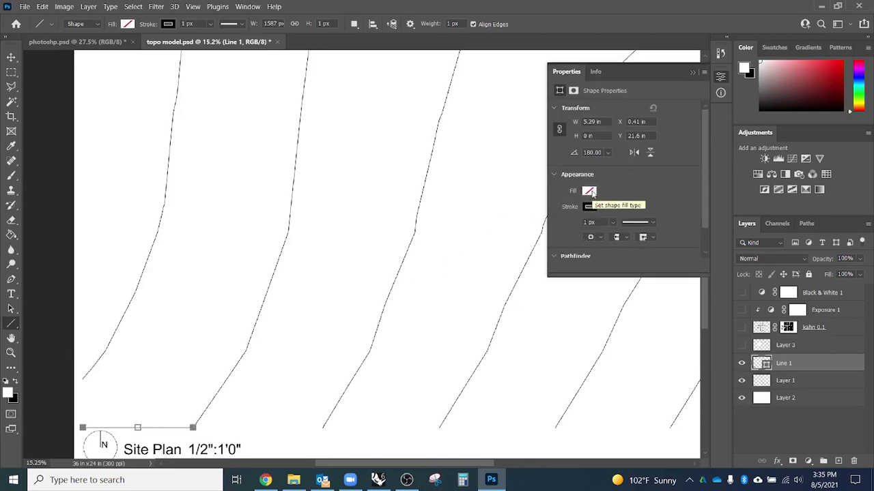
left_click(590, 206)
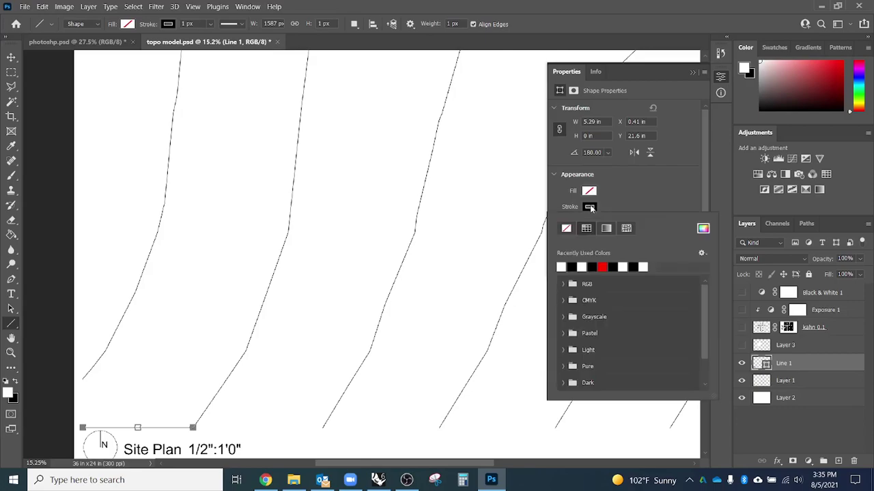
left_click(573, 267)
left_click(637, 198)
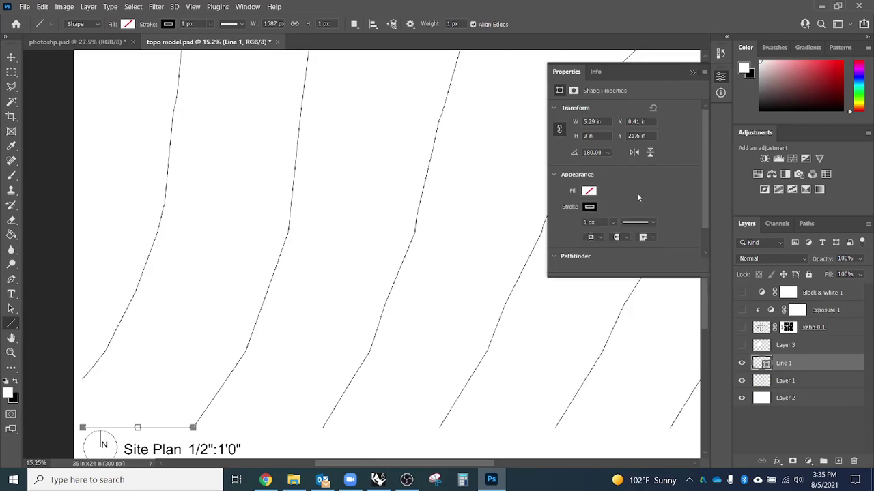
Set the new horizontal line's stroke width to 0.81 px and inspect it with the transform handles shown.
left_click_drag(624, 238, 618, 238)
left_click(627, 198)
key("Return")
key("v")
left_click(457, 294)
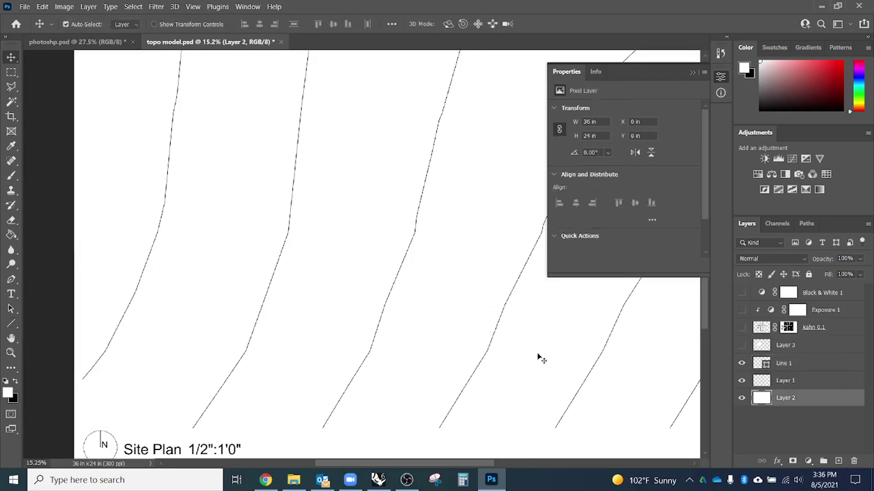
left_click(815, 364)
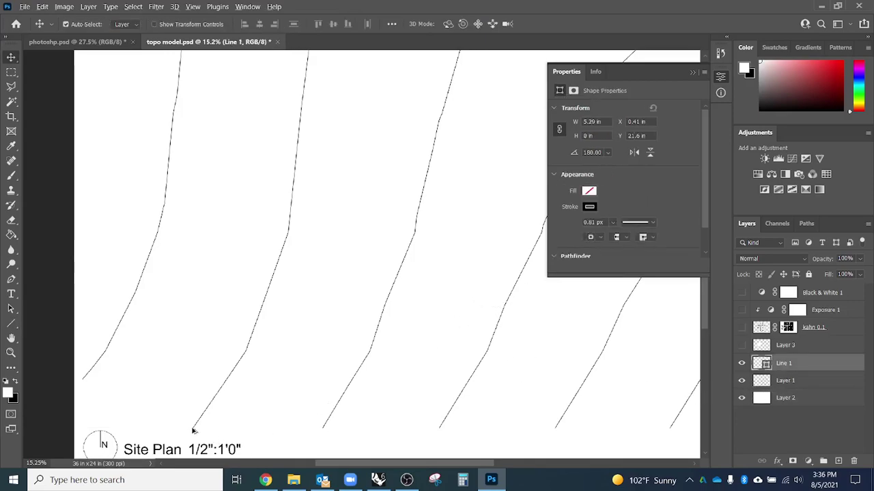
scroll(164, 432, "up", 1)
scroll(268, 314, "down", 1)
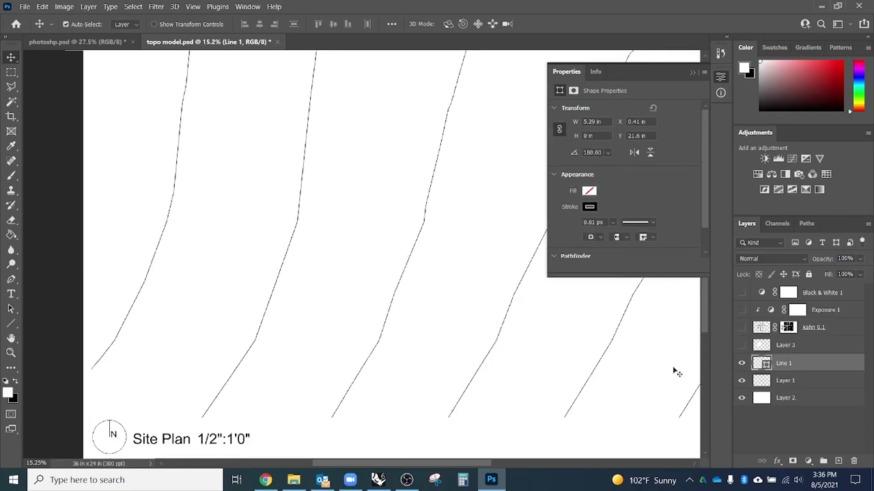
key("ctrl+t")
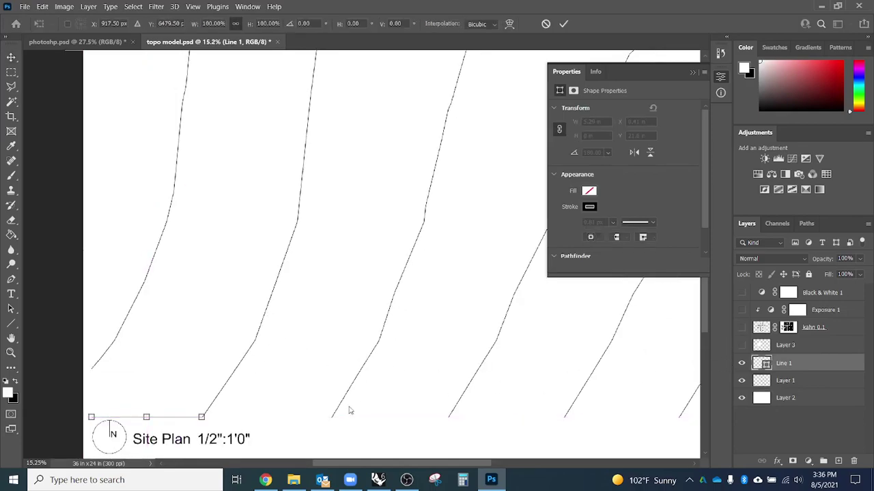
key("Return")
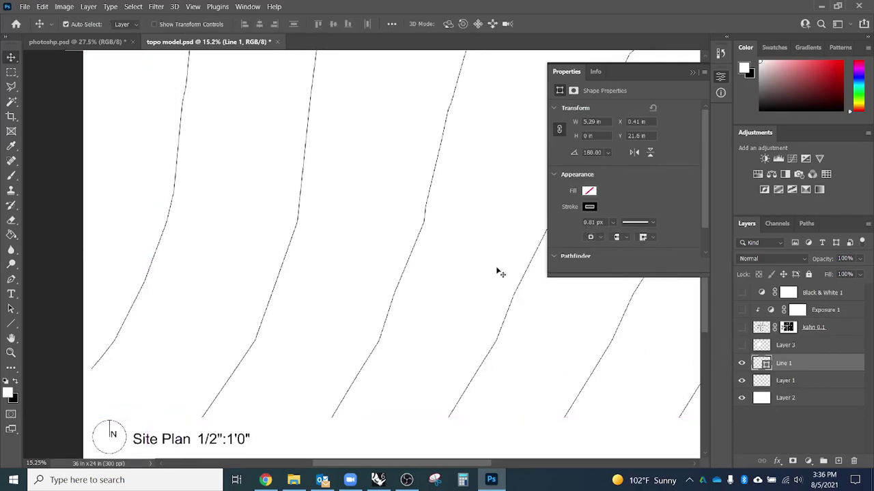
Set the stroke color of the Line 1 shape to black from the Grayscale swatches.
left_click(590, 207)
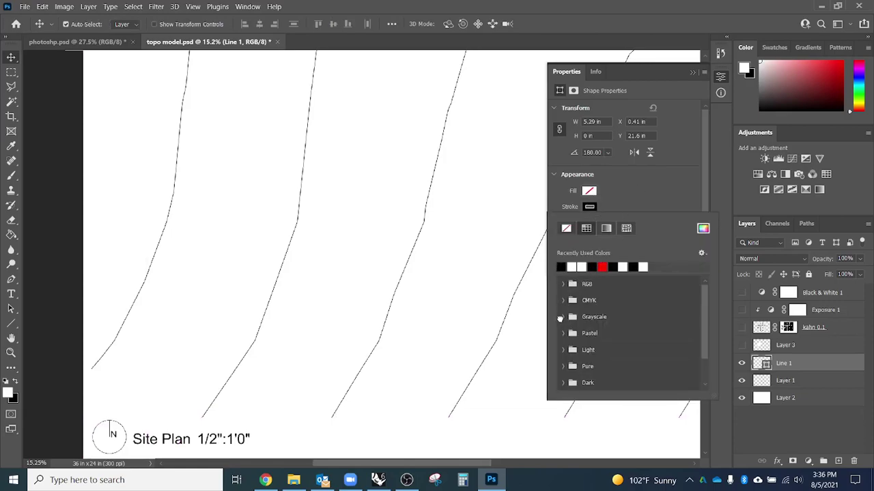
left_click(561, 317)
left_click(646, 340)
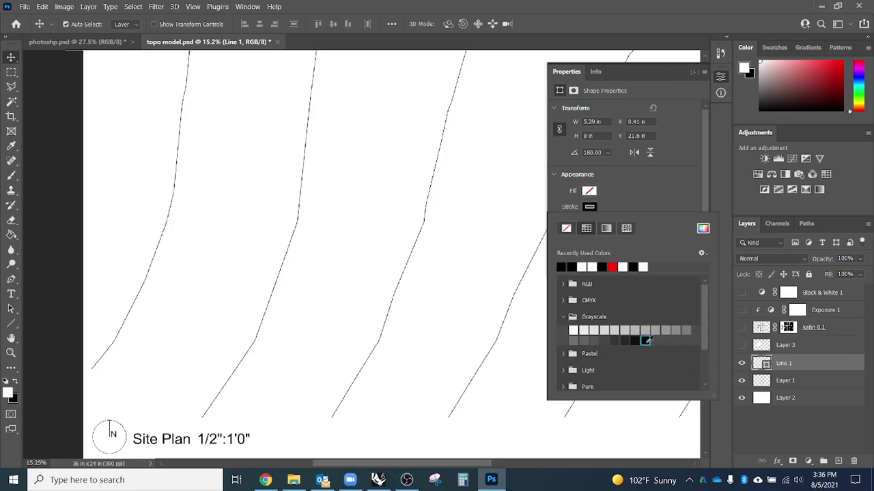
left_click(654, 209)
left_click(380, 352)
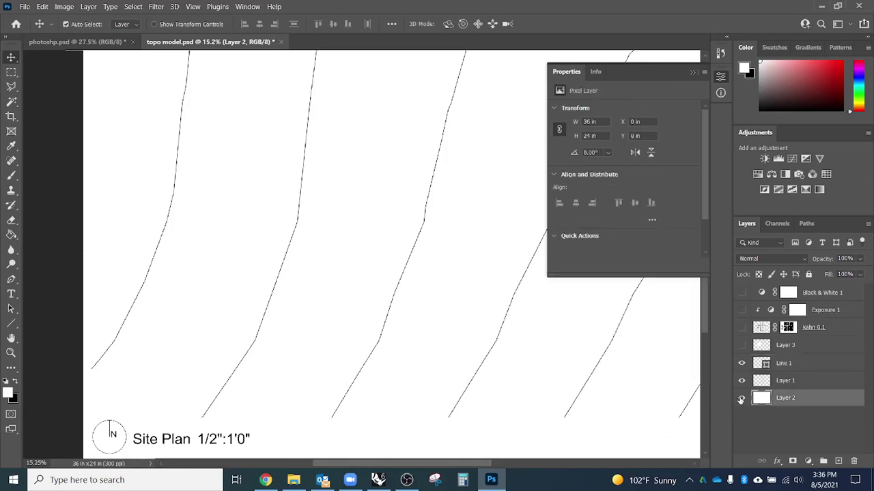
Increase the stroke width of the Line 1 shape to 111.11 px.
mouse_move(791, 369)
left_mouse_down()
mouse_move(794, 339)
mouse_move(800, 363)
left_mouse_up()
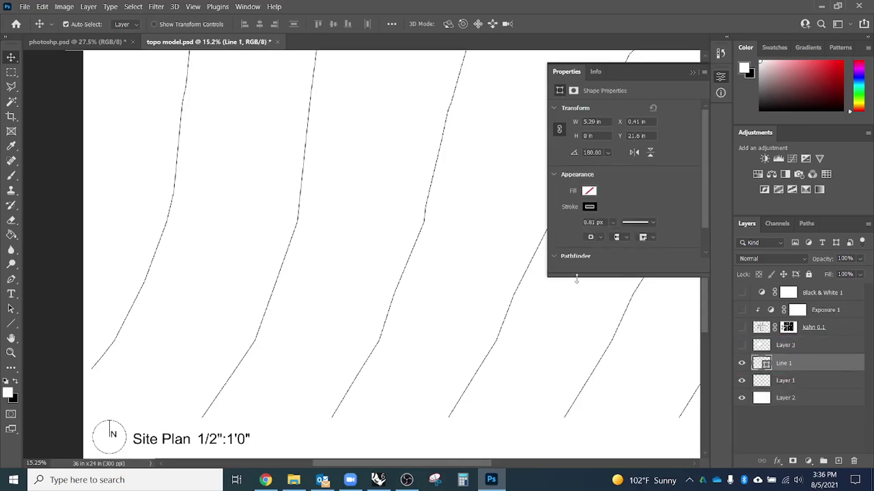
left_click(613, 222)
left_click(462, 280)
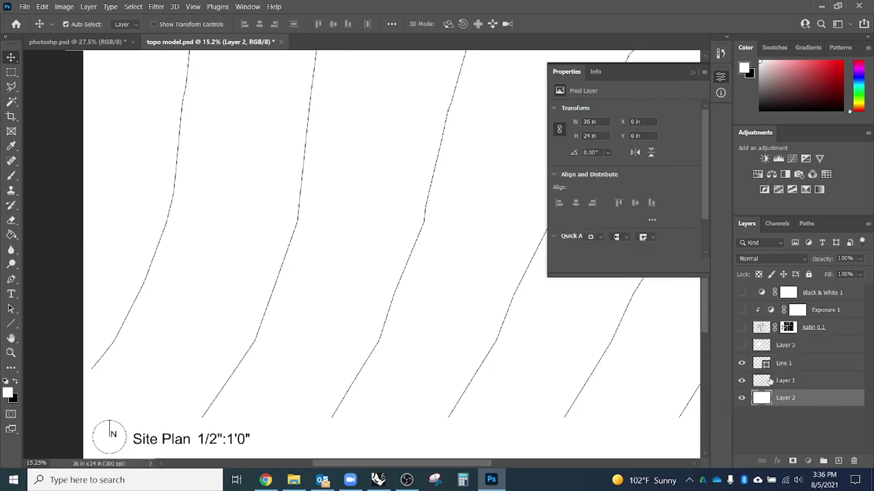
left_click(777, 368)
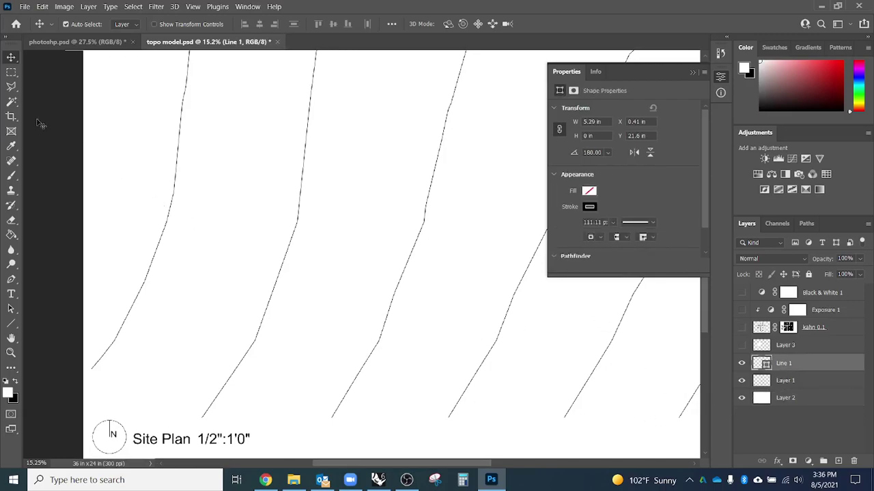
Draw a horizontal line about 2.6 in long between the two leftmost contour lines.
left_click(11, 323)
left_click_drag(240, 271, 186, 271)
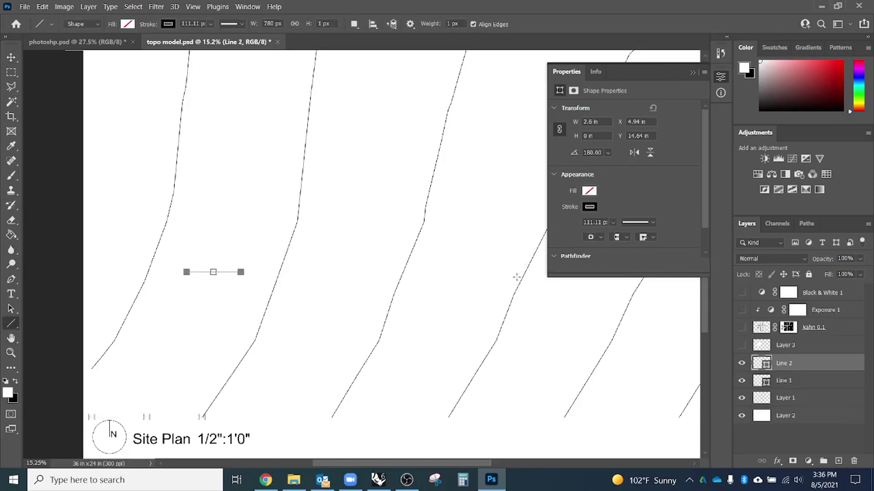
key("v")
left_click(368, 304)
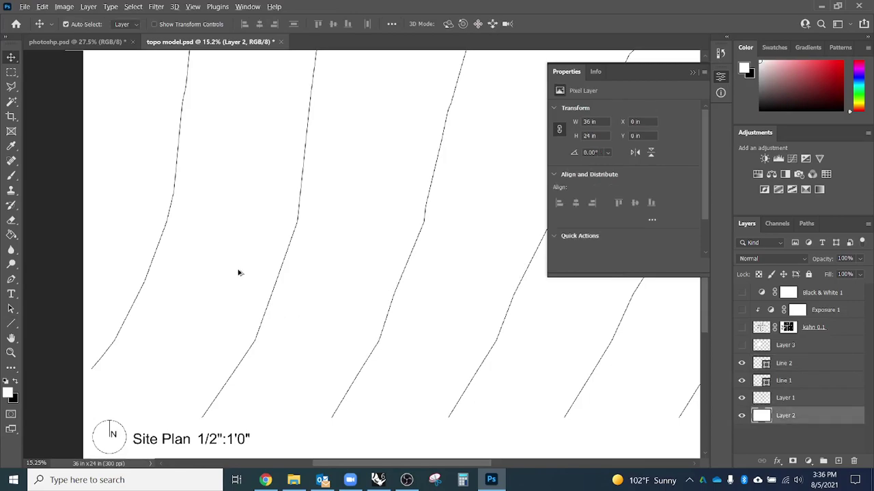
Set the stroke width of the Line 2 shape between the contours to 646.15 px.
scroll(239, 273, "up", 6)
scroll(192, 282, "up", 3)
scroll(304, 384, "up", 5)
left_click(285, 361)
scroll(284, 360, "down", 4)
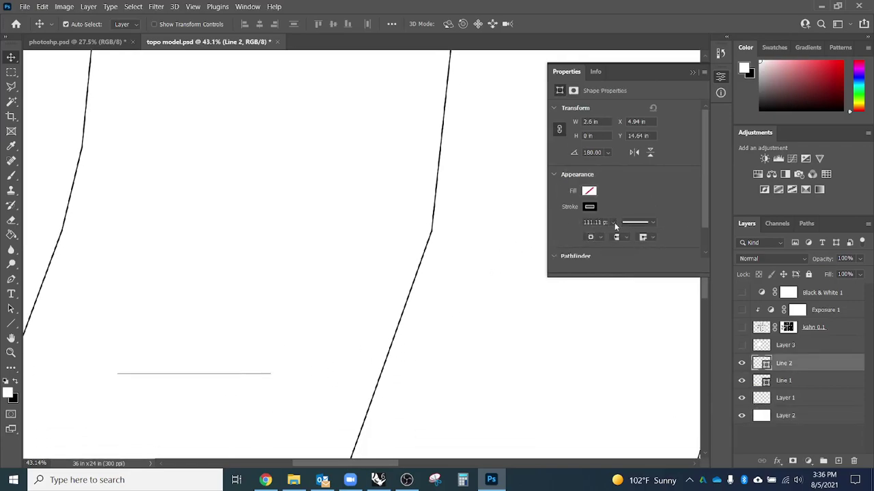
left_click_drag(618, 234, 635, 239)
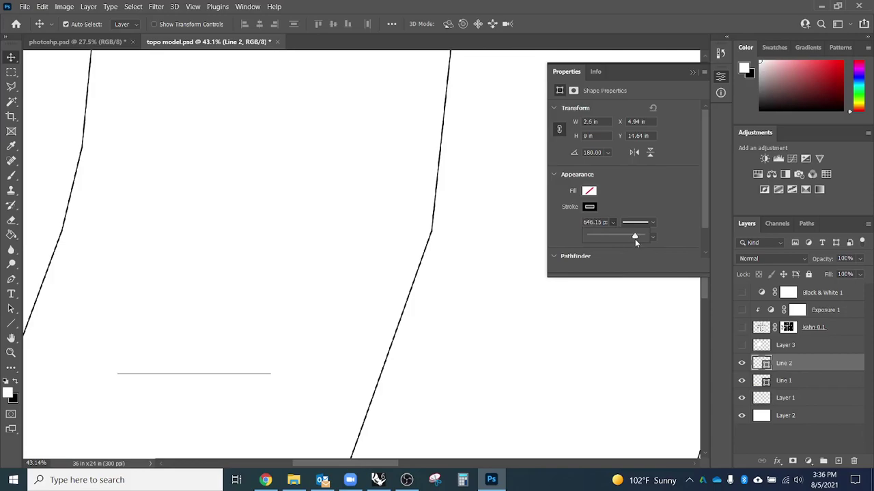
left_click(368, 318)
left_click(799, 366)
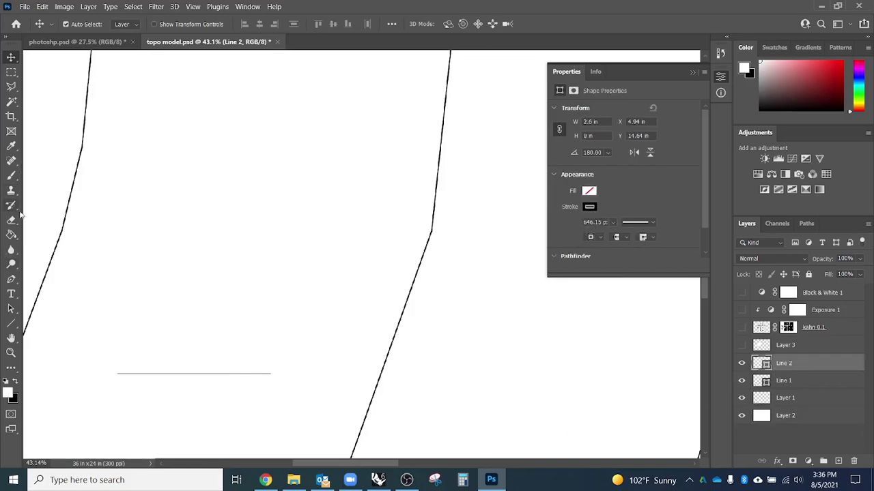
Draw another horizontal line about 2.3 in long above the Line 2 shape.
left_click(11, 323)
left_click_drag(107, 288, 242, 299)
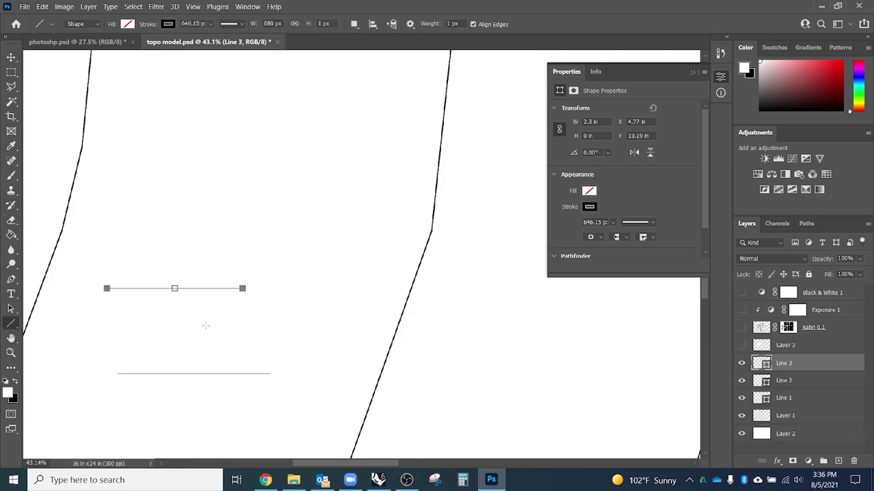
key("v")
left_click(191, 341)
Try to move the upper horizontal line up and to the right, undoing the unwanted layer move.
left_click_drag(206, 290, 249, 282)
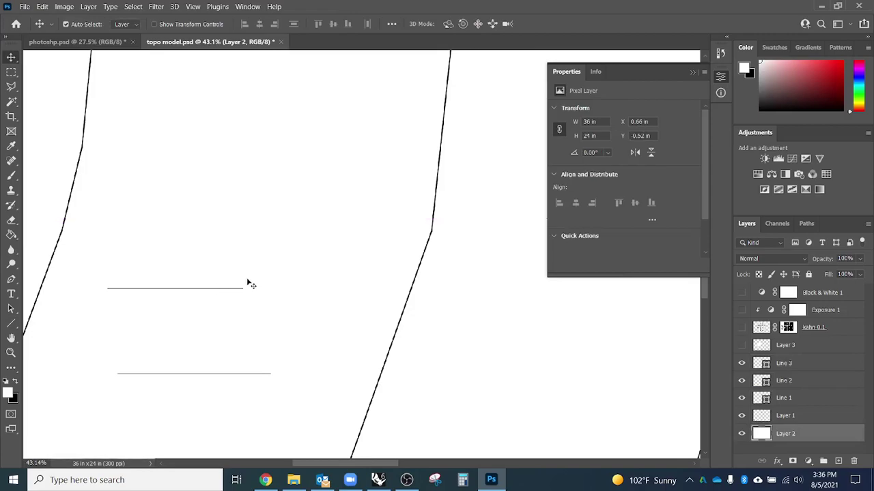
left_click(790, 370)
left_click_drag(236, 307, 259, 283)
key("ctrl+z")
left_click(796, 369)
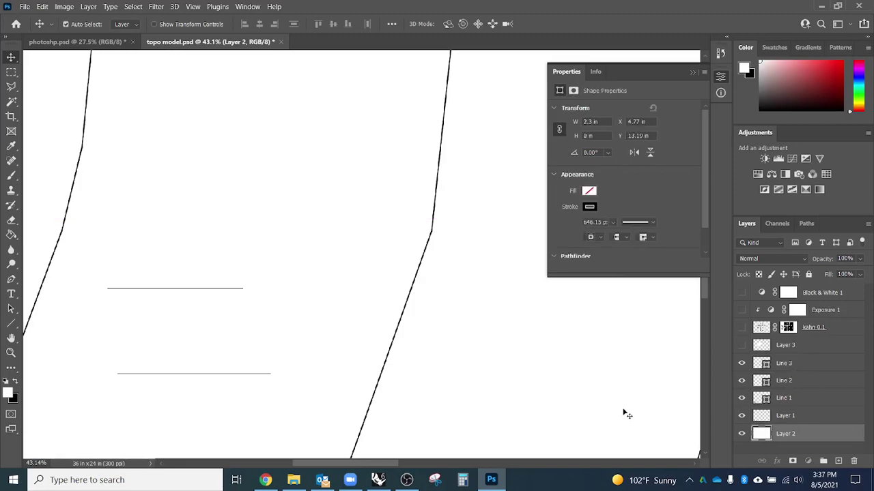
left_click(240, 290)
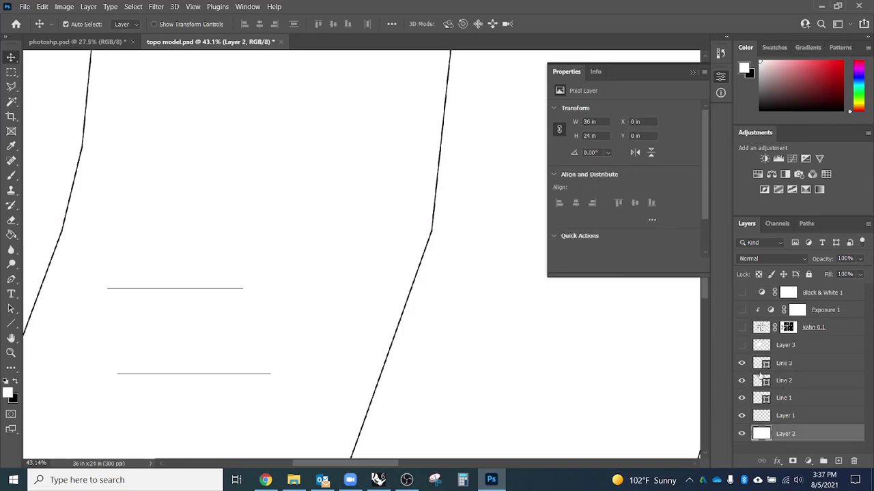
left_click(763, 364)
left_click_drag(217, 294, 235, 278)
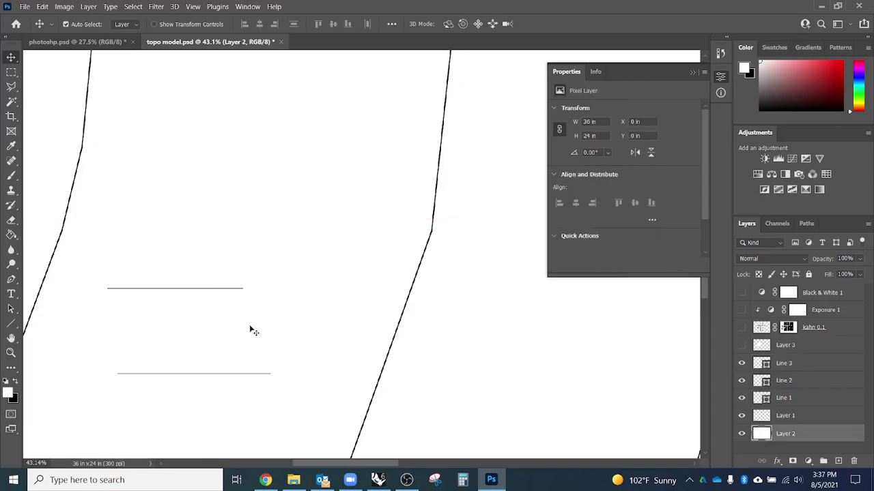
Give the Line 3 shape a black fill and a solid stroke style.
left_click(769, 367)
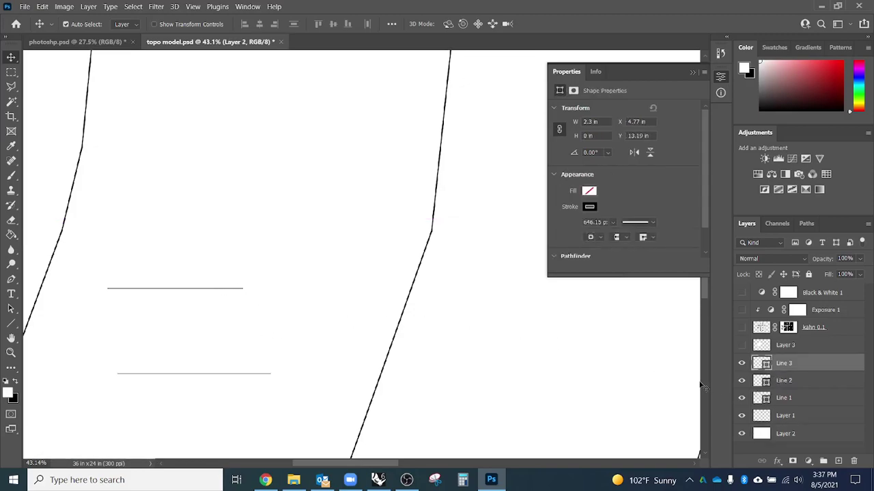
left_click(612, 226)
left_click(590, 194)
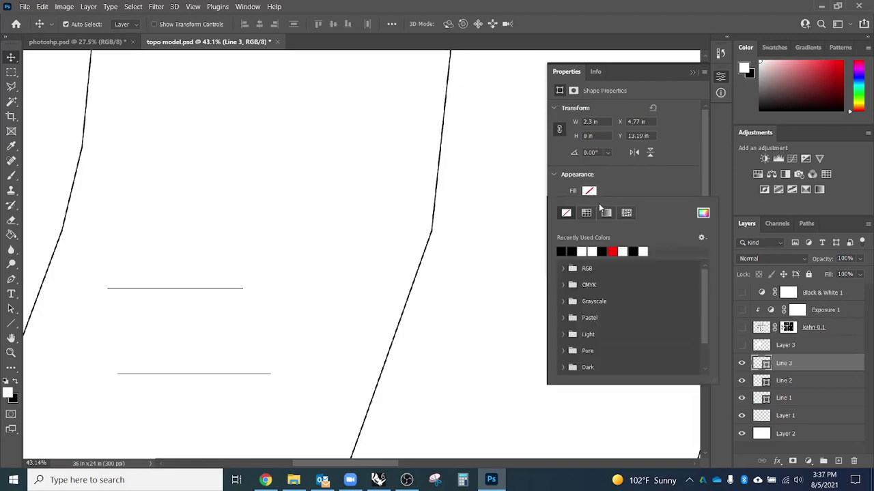
left_click(561, 252)
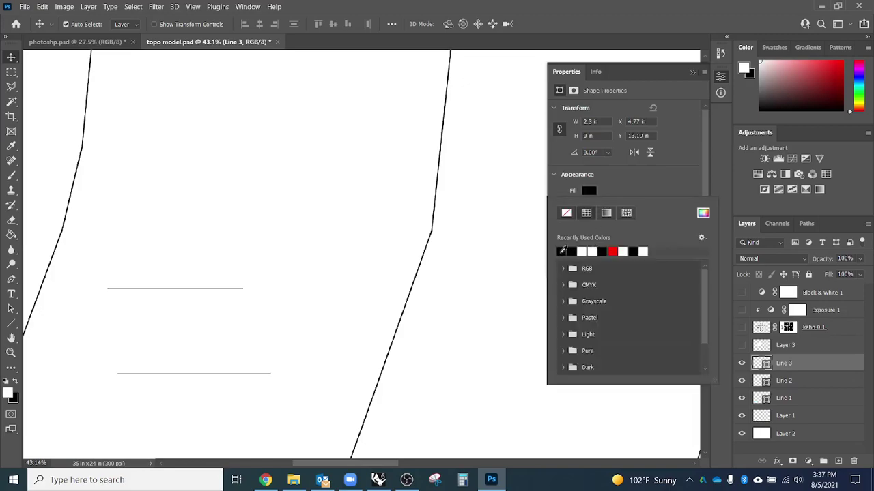
left_click(662, 193)
left_click(652, 223)
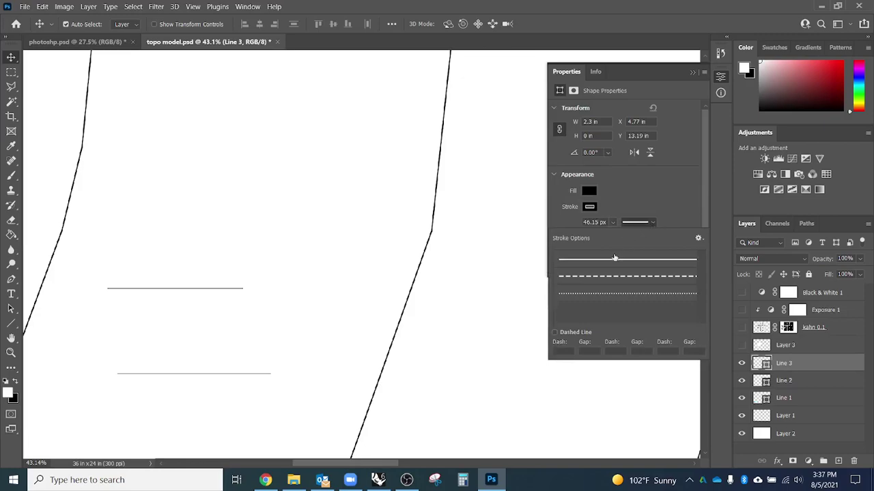
left_click(613, 260)
left_click(639, 202)
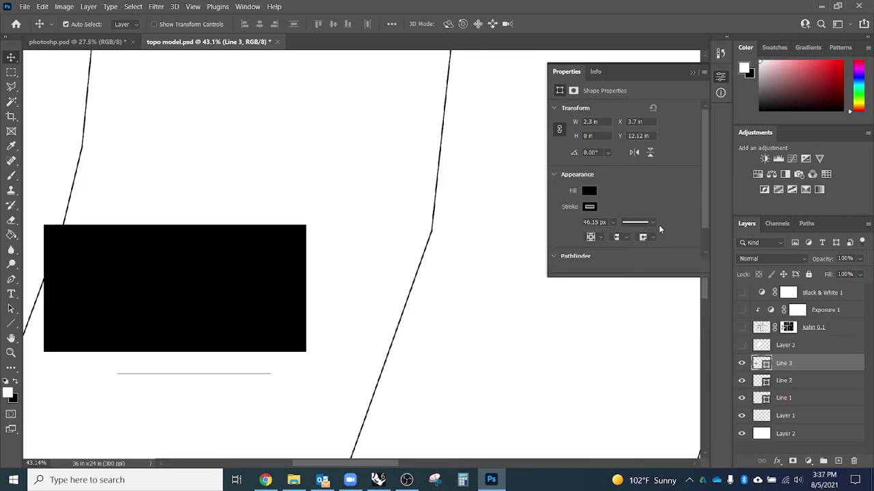
Reduce the stroke width of the Line 3 shape to 81.09 px.
left_click(653, 223)
left_click(653, 203)
mouse_move(613, 227)
left_mouse_down()
mouse_move(591, 242)
mouse_move(580, 238)
mouse_move(603, 238)
left_mouse_up()
Delete the Line 1, Line 2 and Line 3 shape layers together.
left_click(807, 406, "shift")
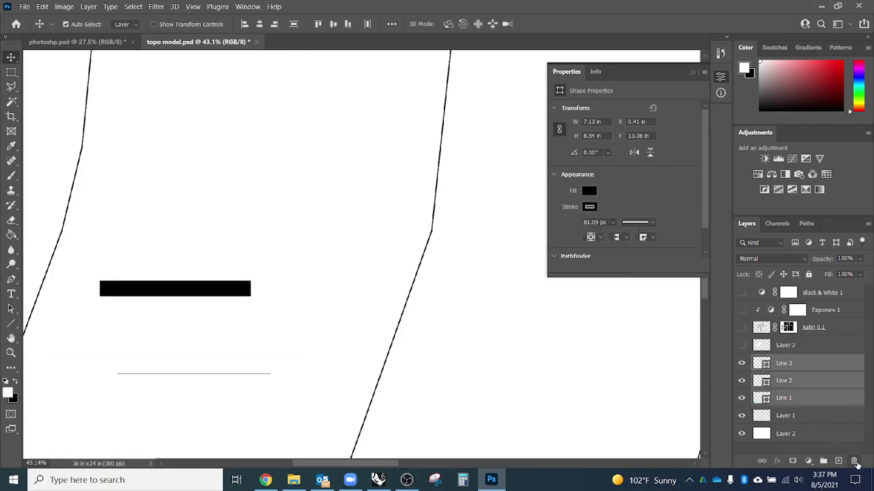
left_click(853, 461)
left_click(402, 188)
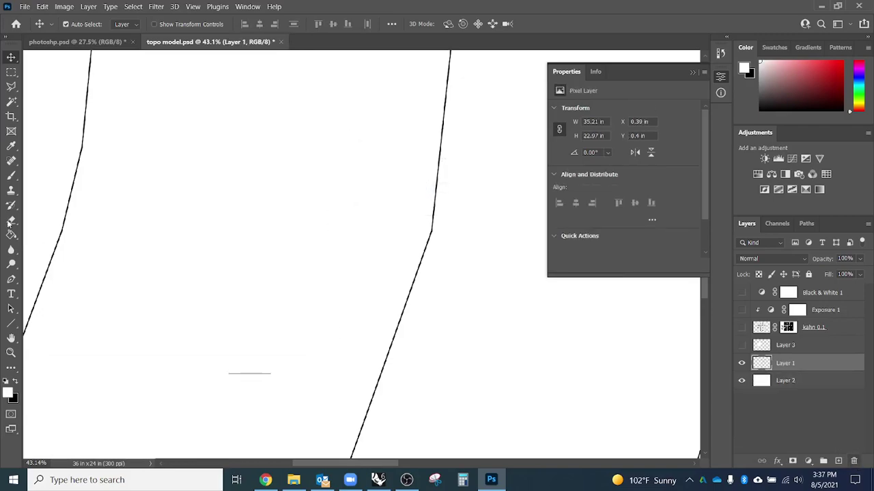
Draw a horizontal line about 2.99 in long between the two leftmost contours and set its stroke width to 0.95 px.
left_click(11, 324)
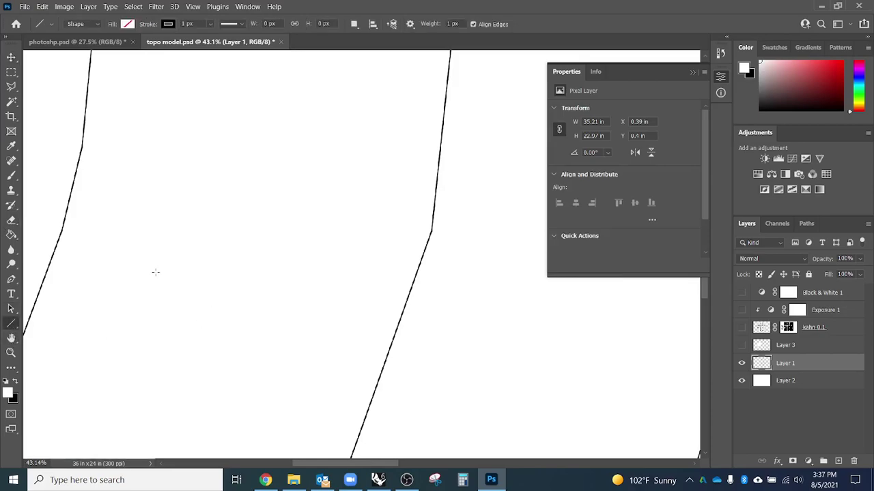
left_click_drag(125, 262, 302, 262)
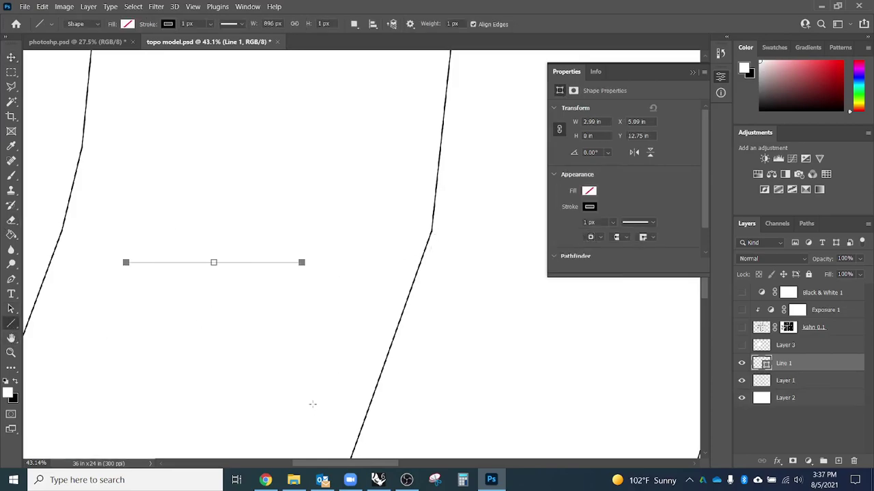
left_click(591, 208)
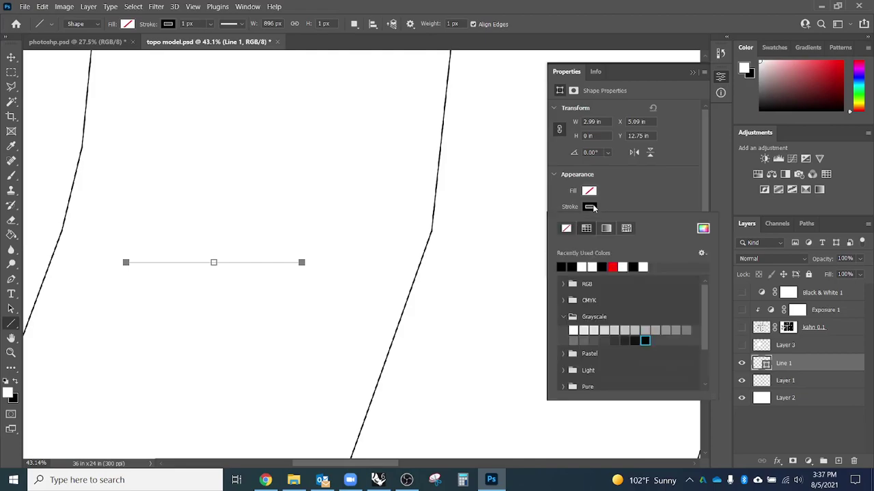
left_click(653, 207)
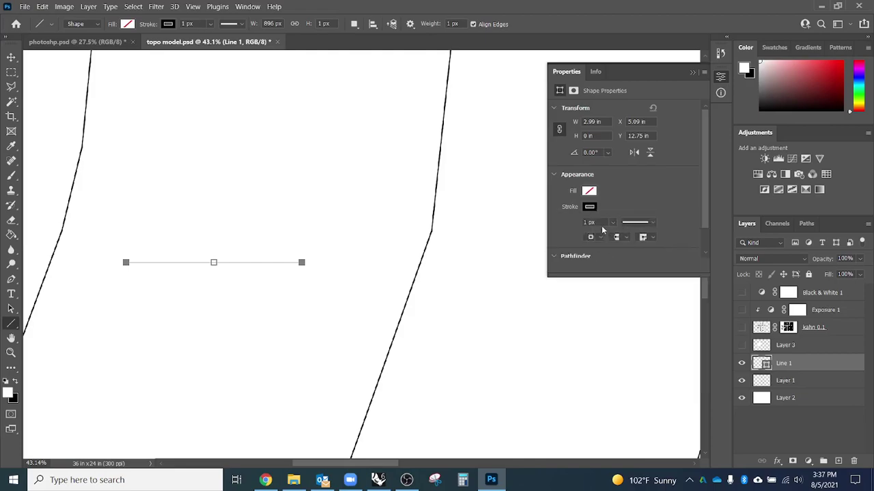
left_click(589, 207)
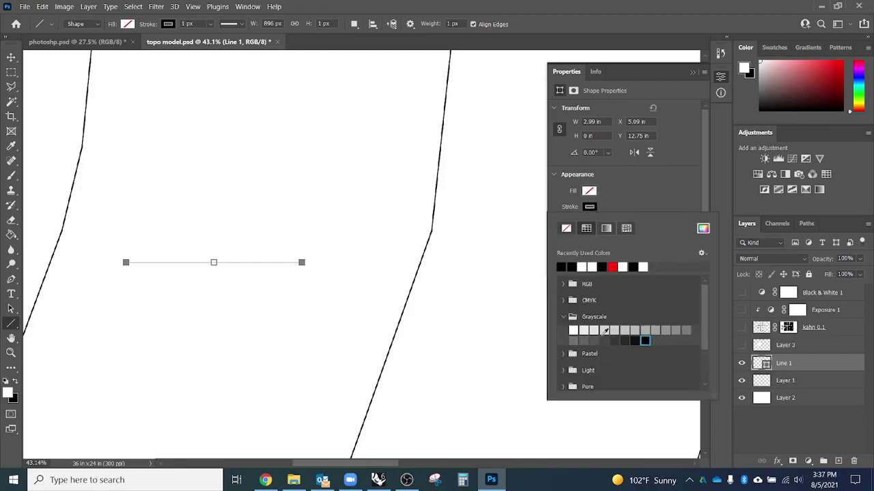
key("Escape")
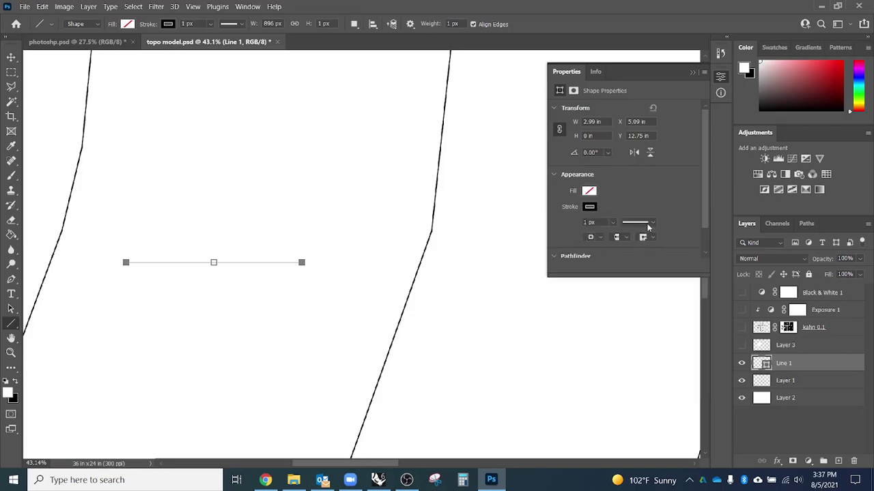
left_click(651, 224)
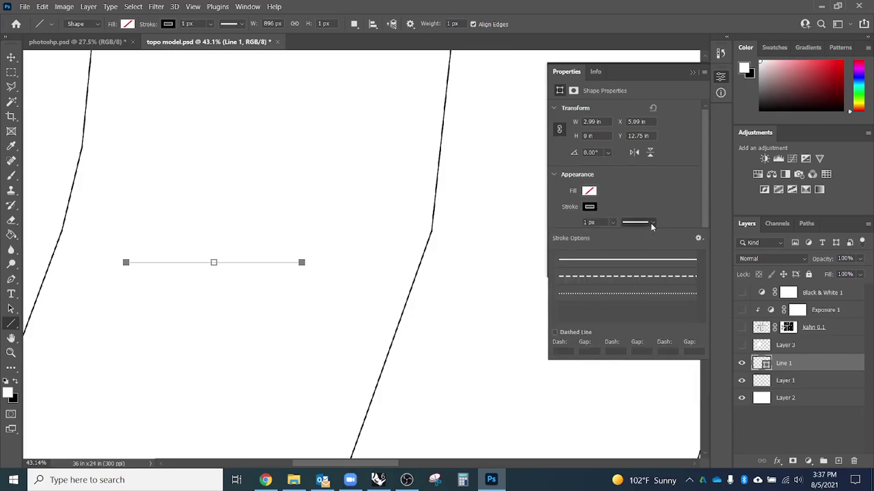
left_click(612, 223)
left_click_drag(623, 239, 619, 240)
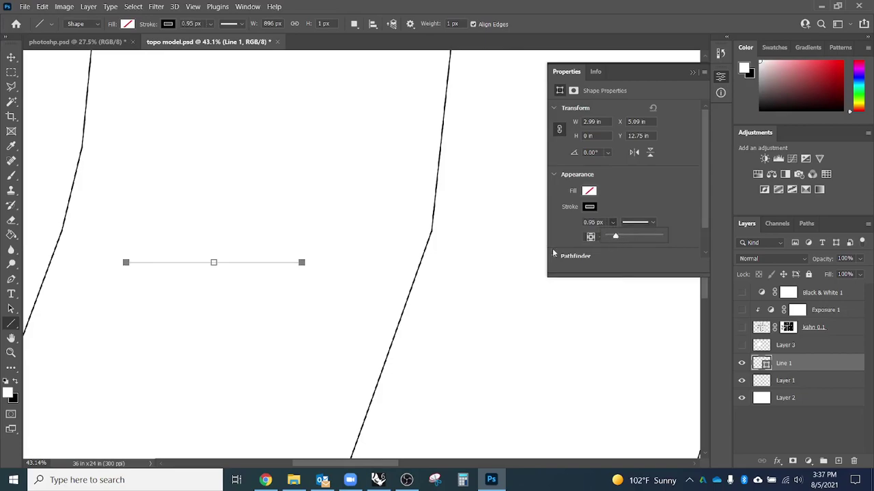
Try to move the horizontal line down towards the Site Plan title with the Move tool.
scroll(374, 233, "down", 3)
scroll(374, 233, "down", 1)
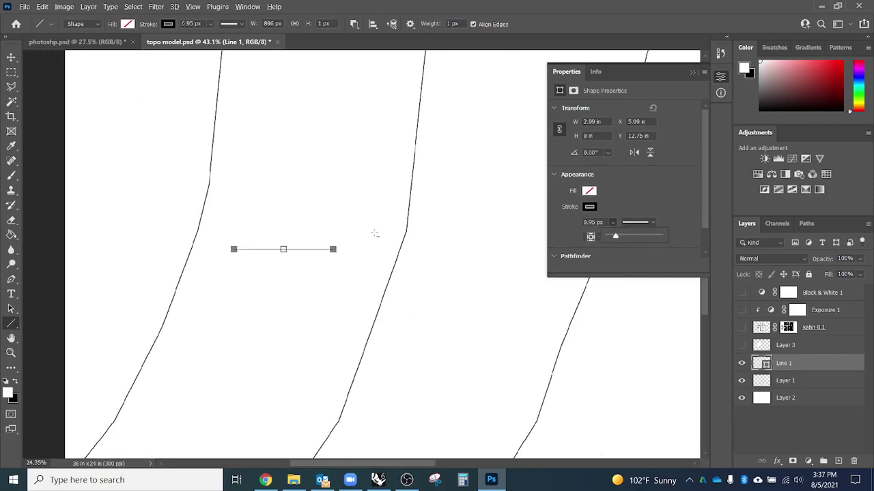
key("v")
left_click_drag(324, 287, 321, 345)
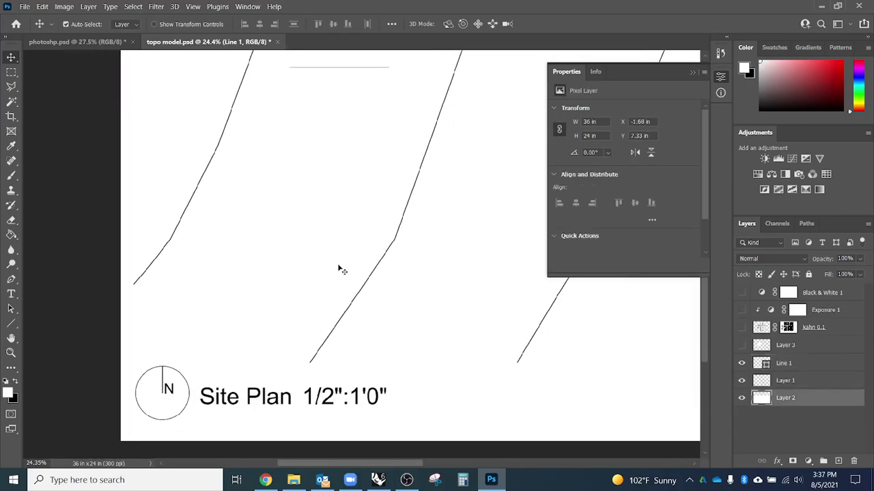
left_click_drag(360, 72, 325, 226)
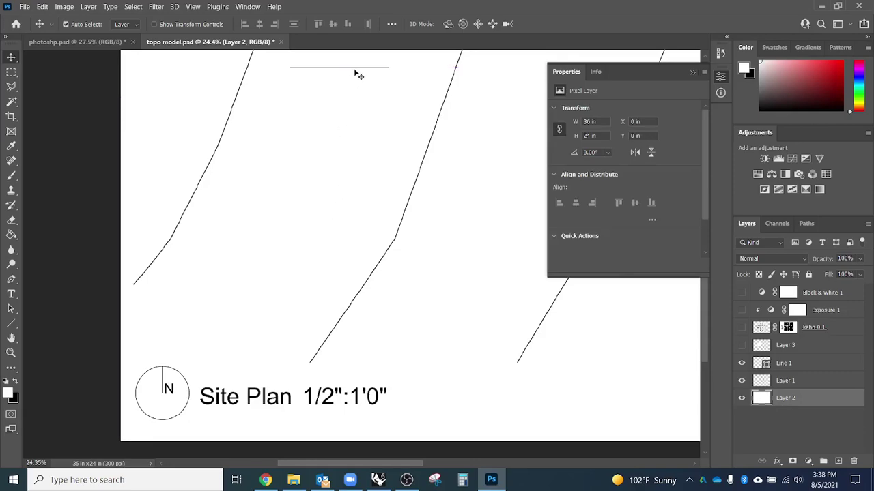
Load the Line 1 shape as a selection, try to move it to the second contour's lower end, and deselect.
right_click(355, 74)
left_click(763, 348)
left_click(800, 363)
right_click(799, 364)
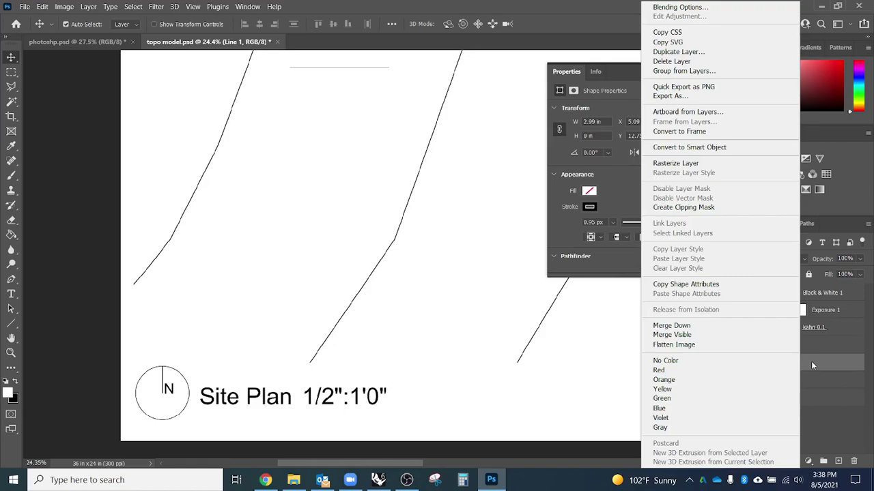
left_click(824, 366)
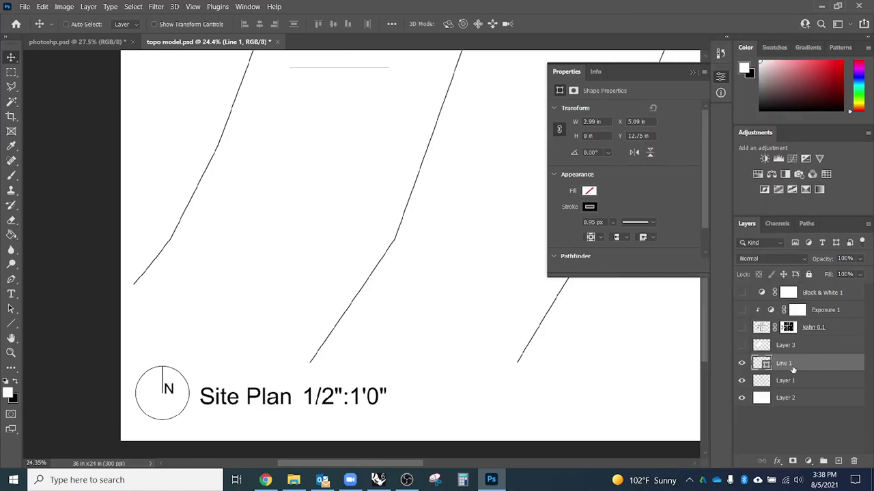
left_click(761, 364, "ctrl")
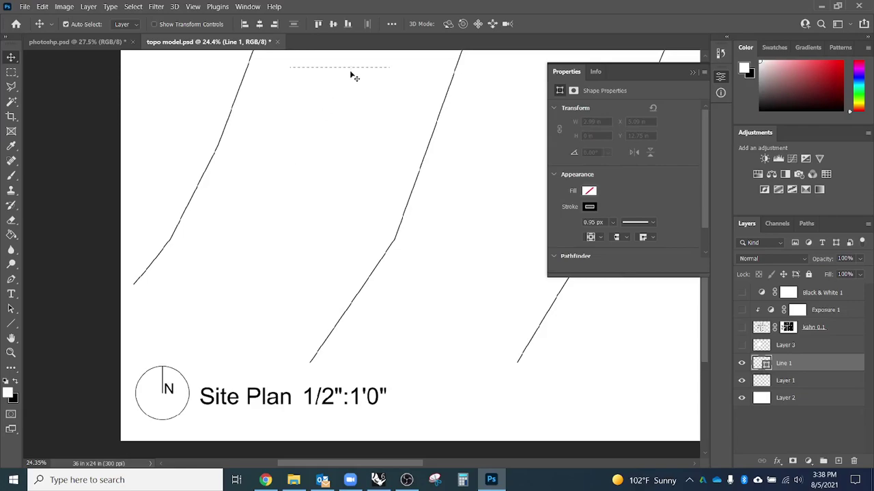
left_click_drag(355, 73, 272, 368)
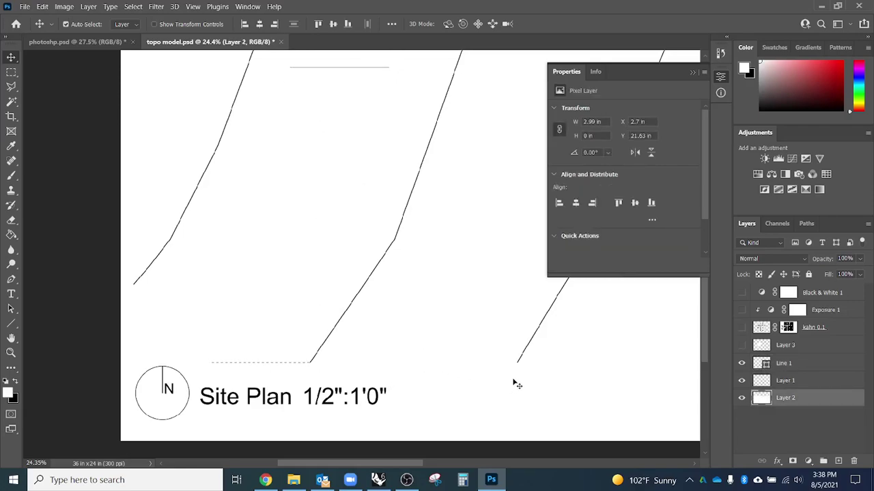
key("ctrl+d")
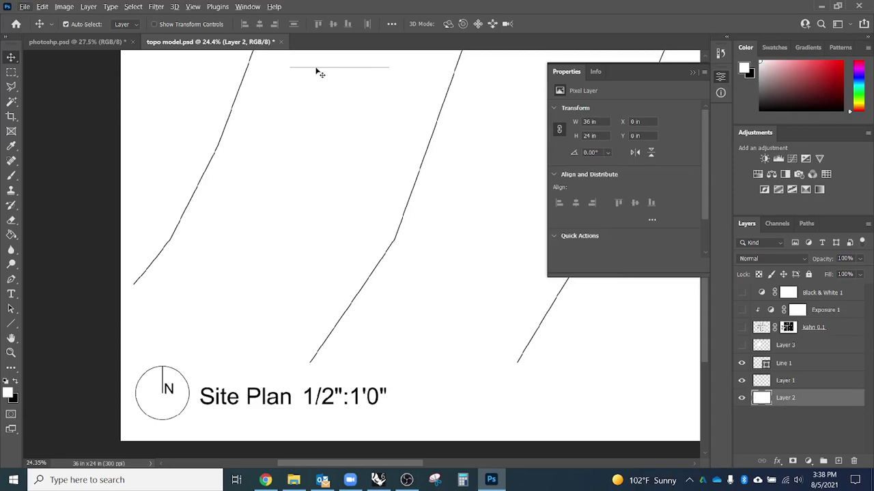
Delete the Line 1 shape layer.
left_click(819, 366)
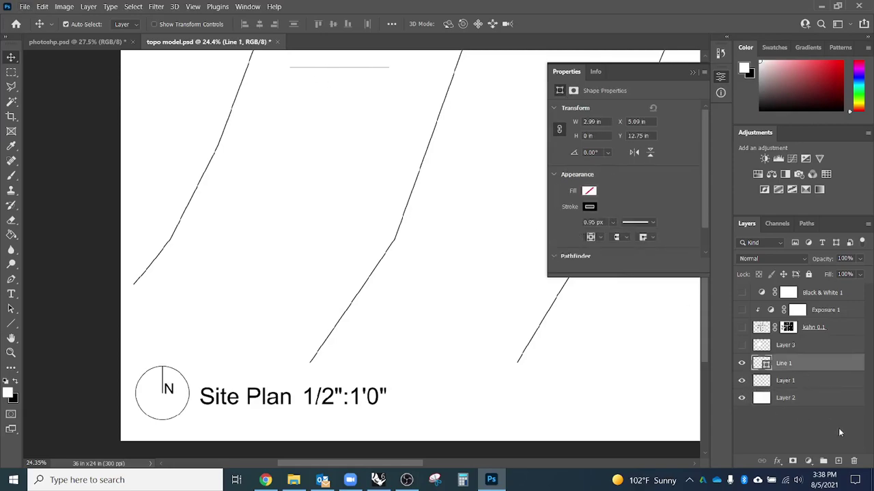
left_click(853, 461)
left_click(386, 187)
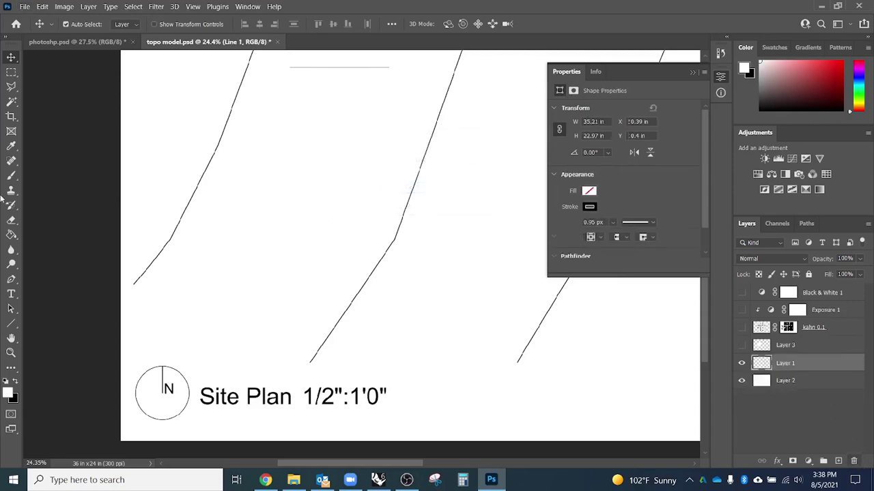
Draw a horizontal line about 5.3 in long above the north symbol to the second contour's lower end, with a 15.60 px stroke.
left_click(11, 323)
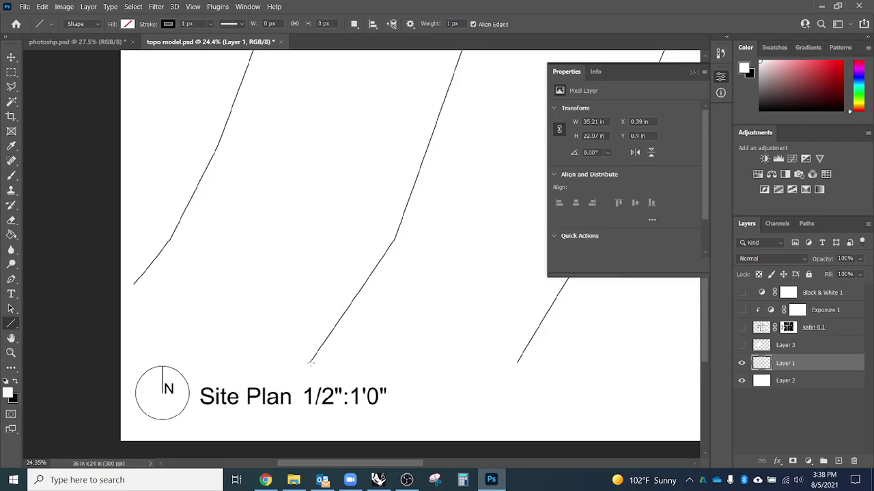
left_click_drag(310, 363, 134, 348)
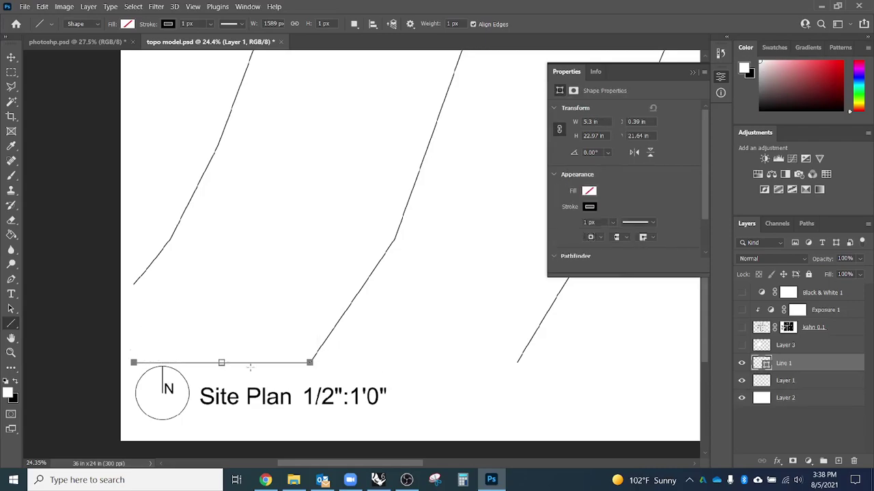
left_click(613, 224)
left_click_drag(613, 237, 623, 237)
left_click(650, 224)
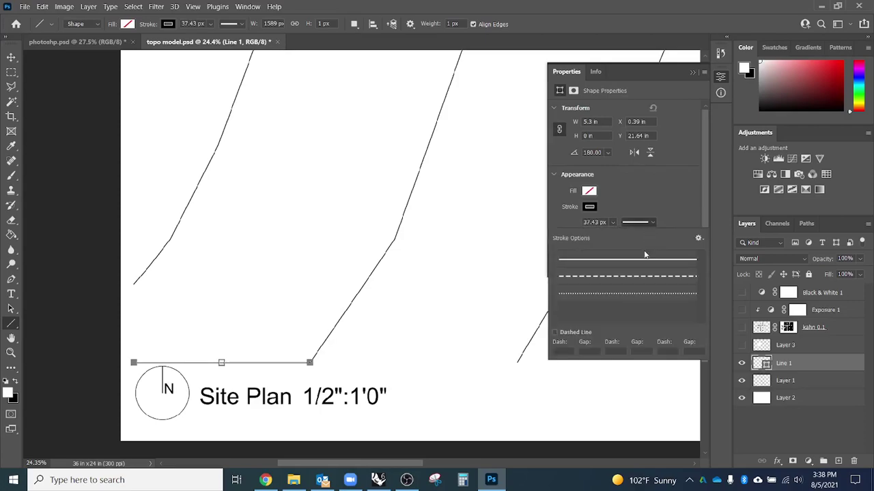
left_click(613, 224)
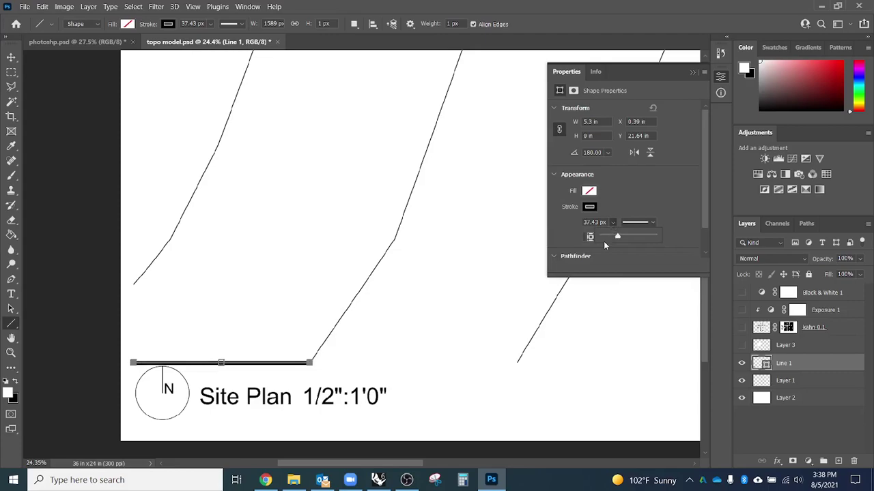
left_click_drag(617, 237, 612, 239)
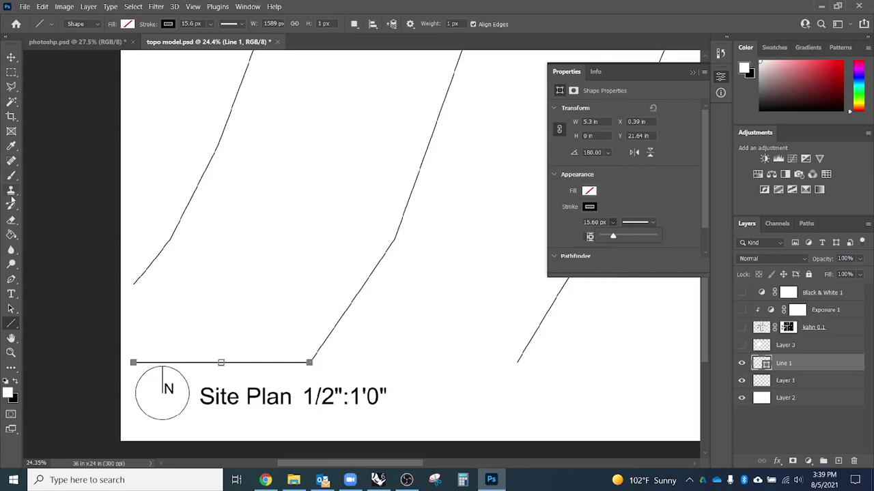
Try to draw a vertical line up from the horizontal line's left end, and deselect the Line 1 shape.
left_click_drag(133, 362, 133, 287)
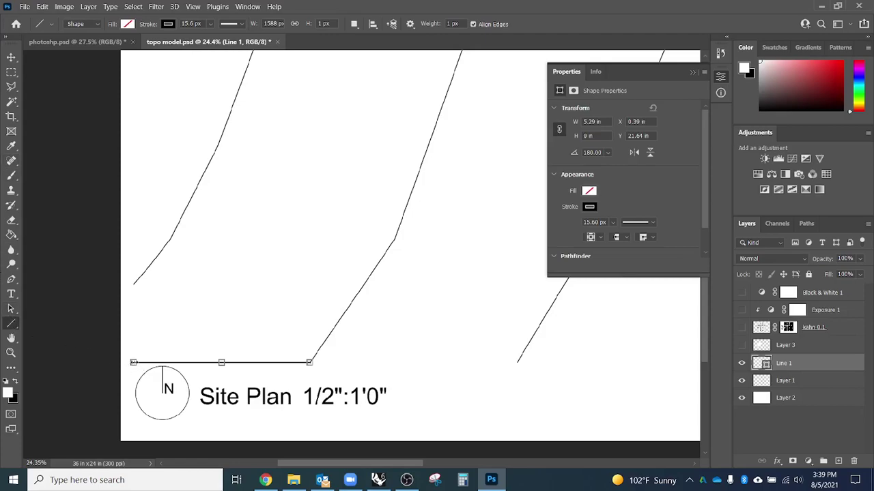
left_click(11, 58)
left_click(186, 140)
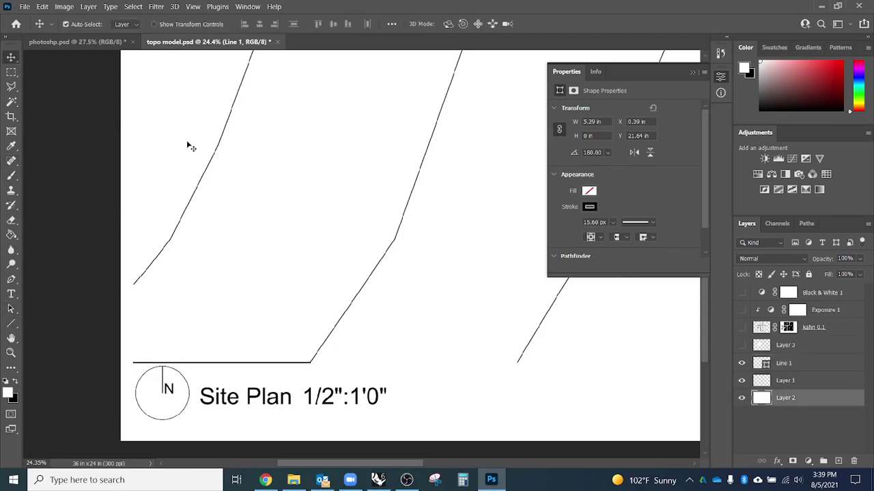
Draw a vertical border line about 21.25 in long up from the horizontal line's left end and set its stroke width to 15 px.
left_click(11, 324)
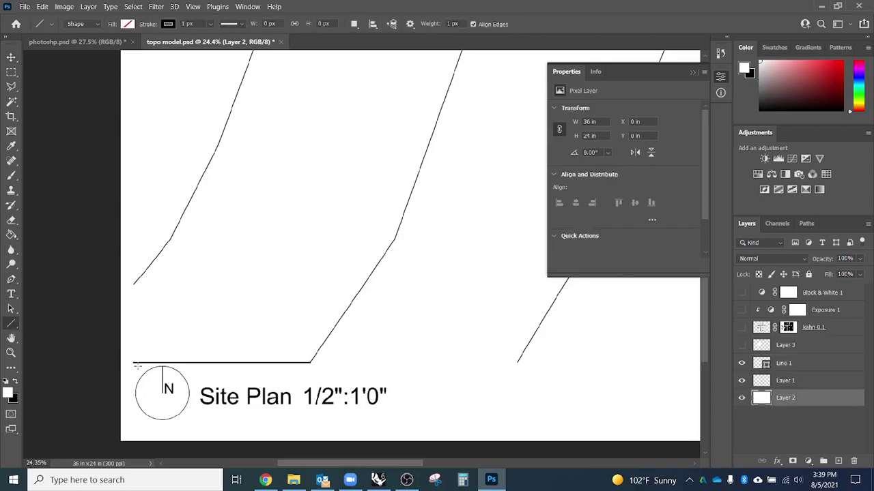
left_click_drag(133, 362, 301, 84)
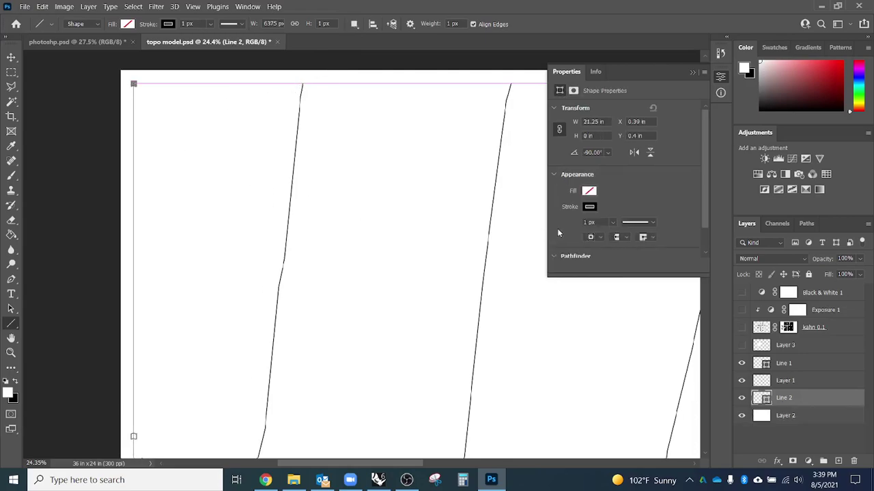
left_click_drag(597, 223, 563, 225)
type("15")
left_click(648, 228)
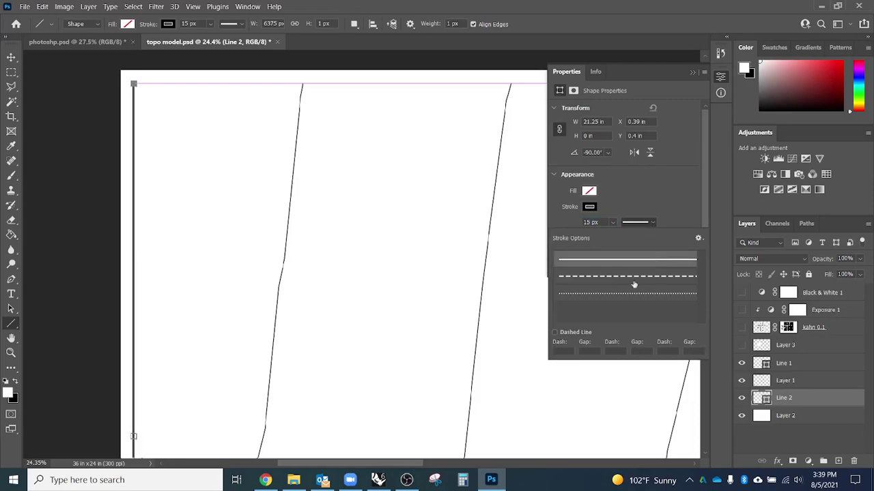
Draw a horizontal border line about 11.35 in long from the vertical line's upper end to the second contour, with a 15 px stroke.
left_click(254, 138)
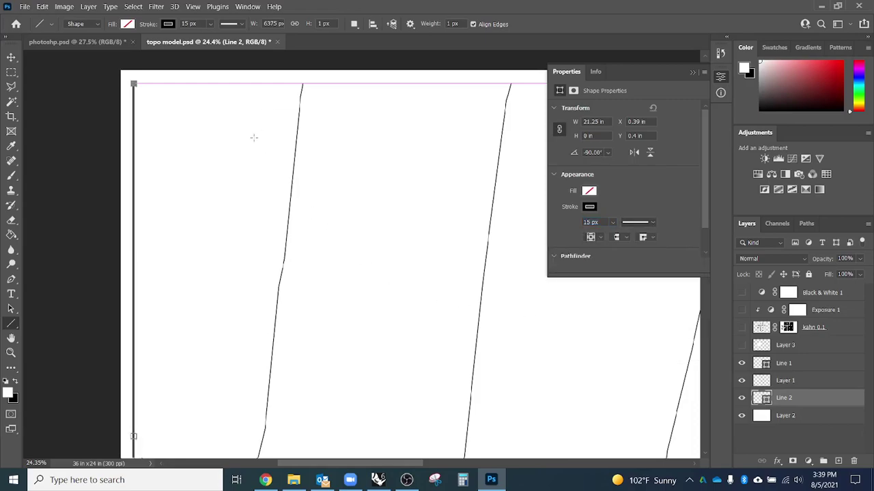
left_click(11, 58)
left_click(189, 190)
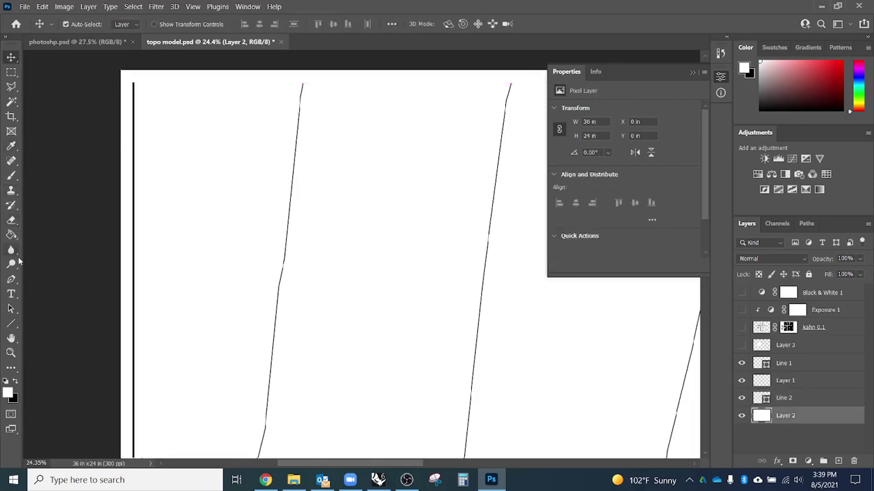
left_click(11, 323)
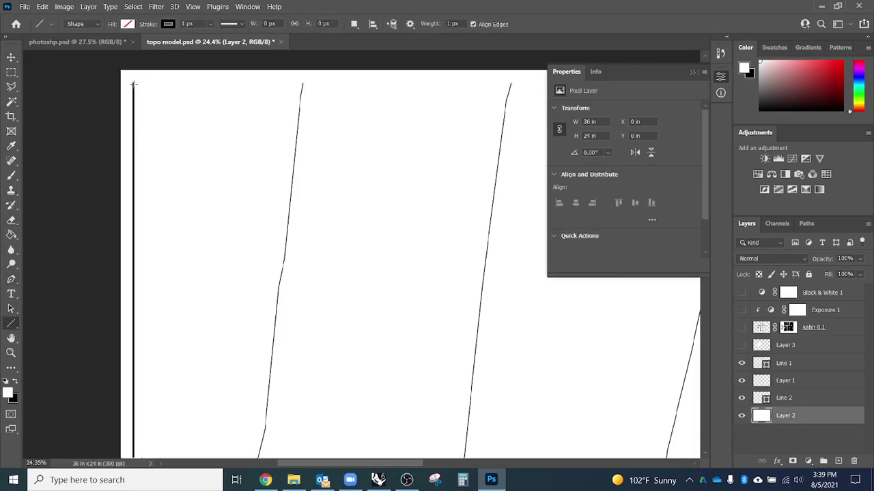
left_click_drag(133, 83, 511, 83)
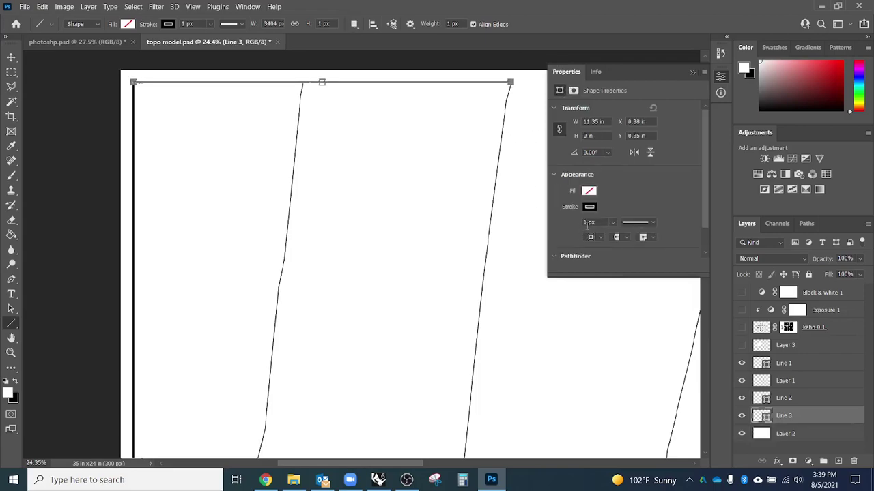
left_click(598, 223)
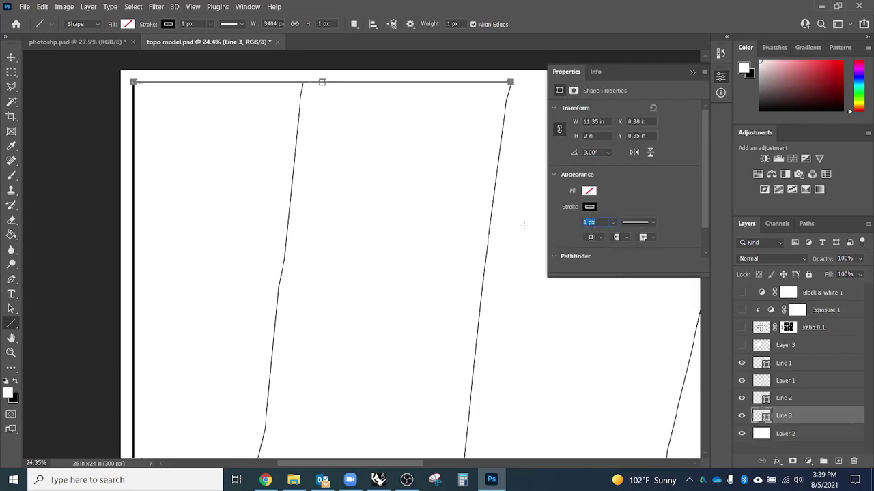
left_click(652, 226)
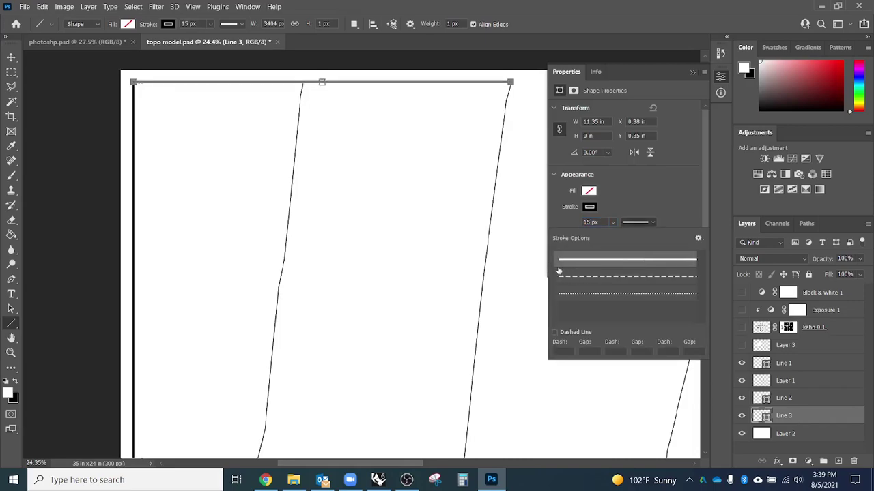
left_click(527, 267)
key("v")
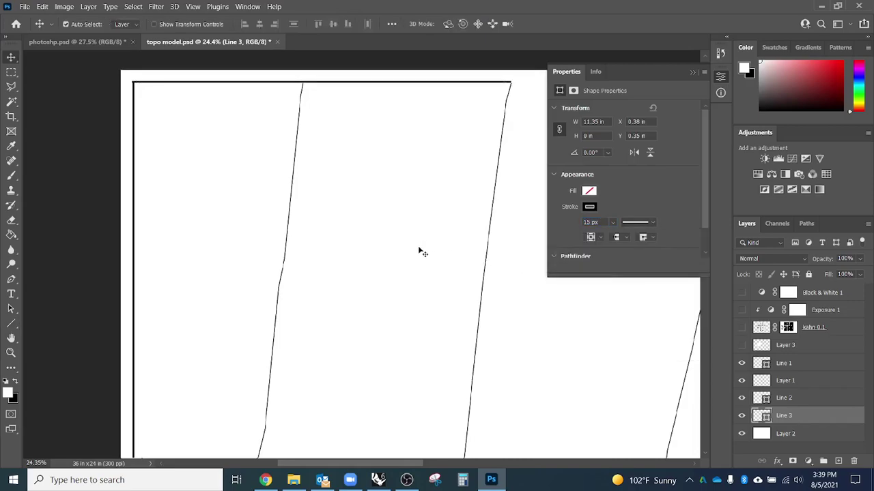
Move Layer 1 below the Line 3 layer in the layer stack.
scroll(253, 146, "down", 4)
scroll(392, 211, "down", 3)
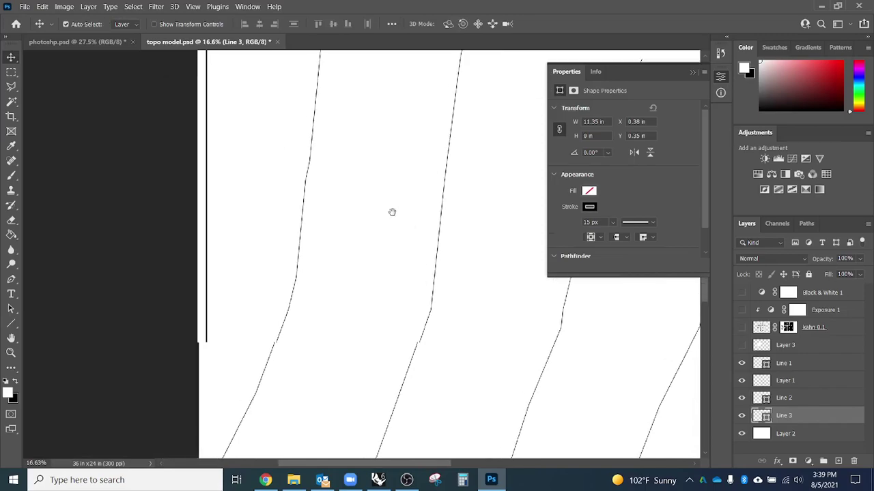
left_click(810, 382)
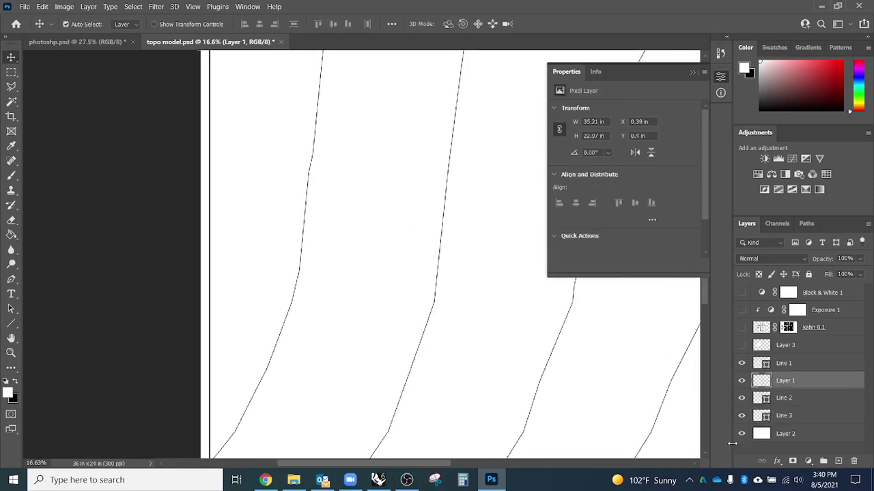
left_click(741, 383)
left_click_drag(797, 384, 807, 423)
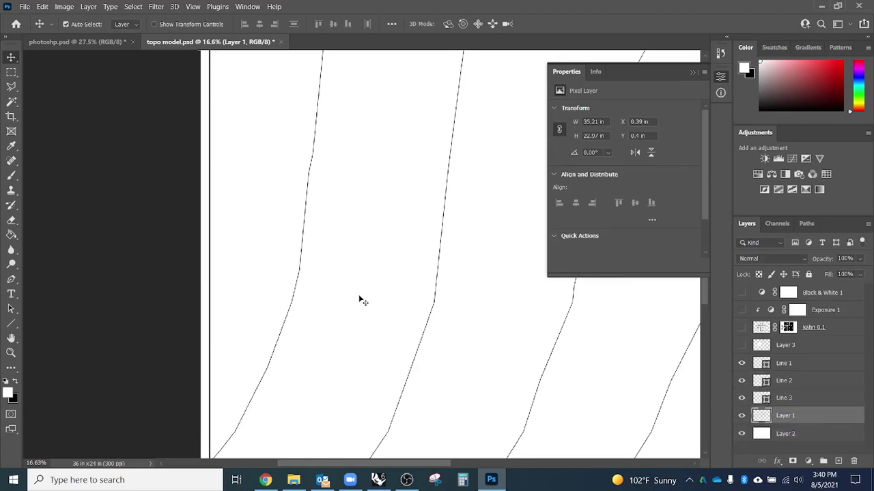
Add a layer mask to Layer 1 and paint it black with the Brush over the first contour to hide that line.
scroll(320, 303, "down", 1)
scroll(320, 303, "down", 4)
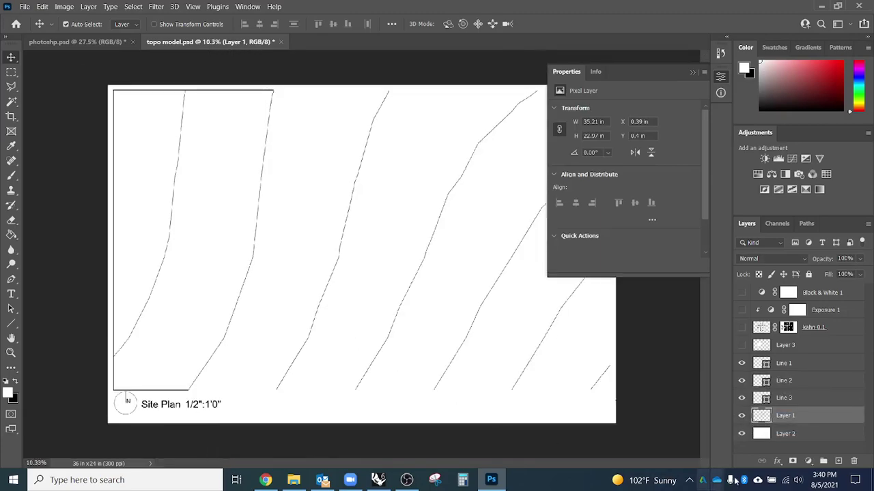
left_click(808, 461)
key("b")
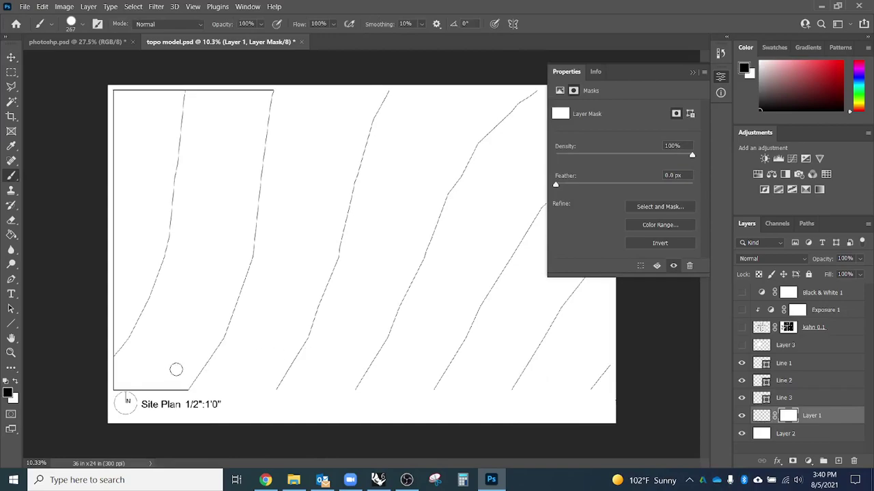
left_click(110, 355)
mouse_move(123, 340)
left_mouse_down()
mouse_move(163, 256)
mouse_move(183, 110)
left_mouse_up()
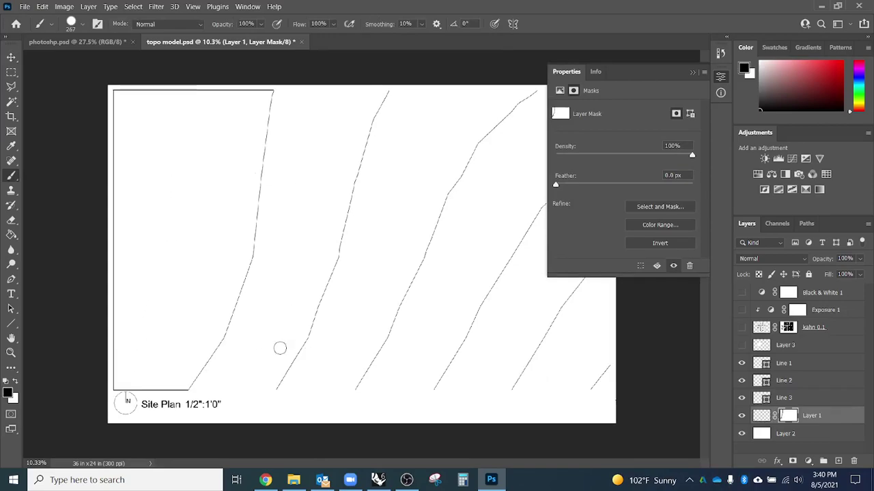
Target Layer 1's image instead of its mask and make a rectangular selection about 8.22 by 23.35 in around the second contour.
scroll(195, 388, "up", 3)
scroll(193, 390, "up", 3)
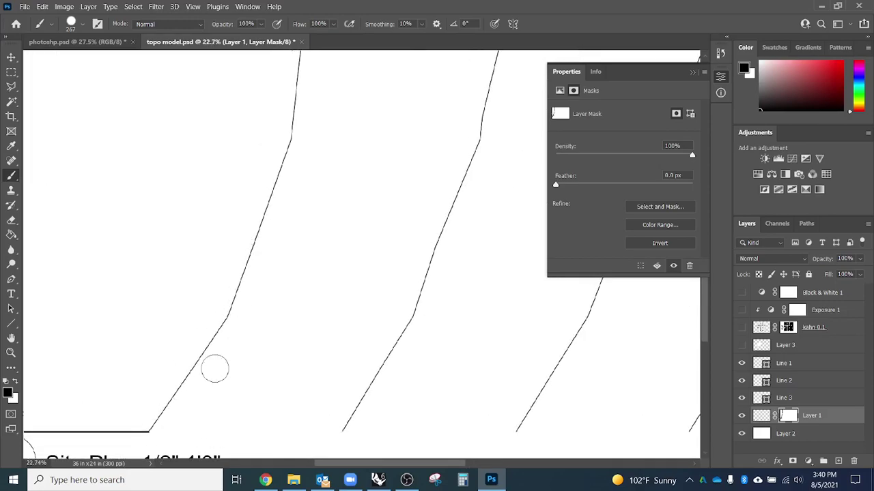
scroll(442, 340, "down", 1)
scroll(435, 337, "down", 2)
left_click(759, 419)
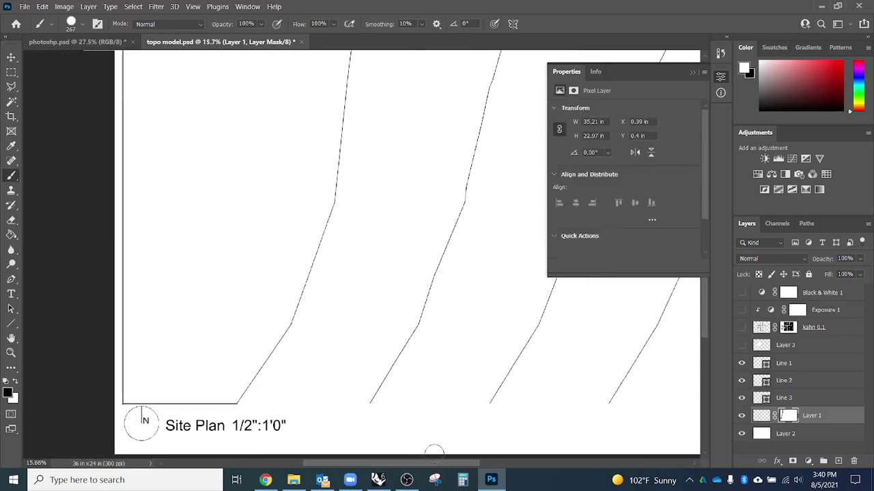
scroll(331, 403, "down", 3)
scroll(332, 404, "down", 1)
key("m")
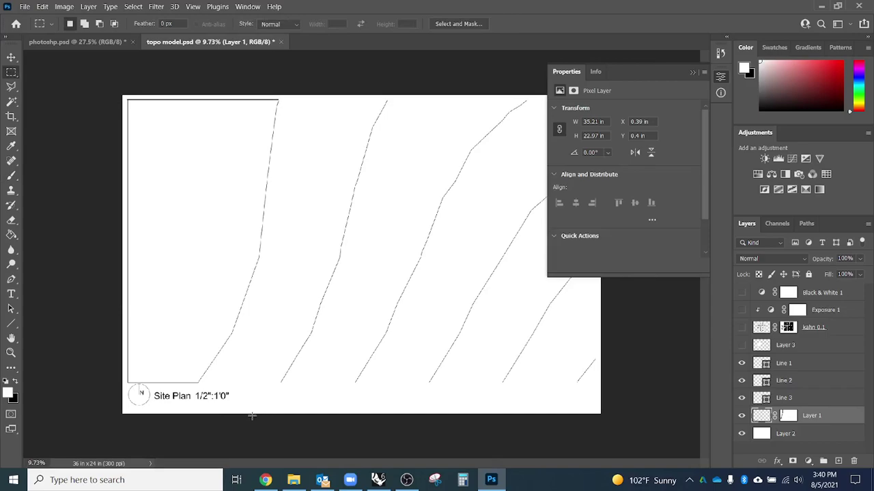
left_click_drag(173, 405, 282, 94)
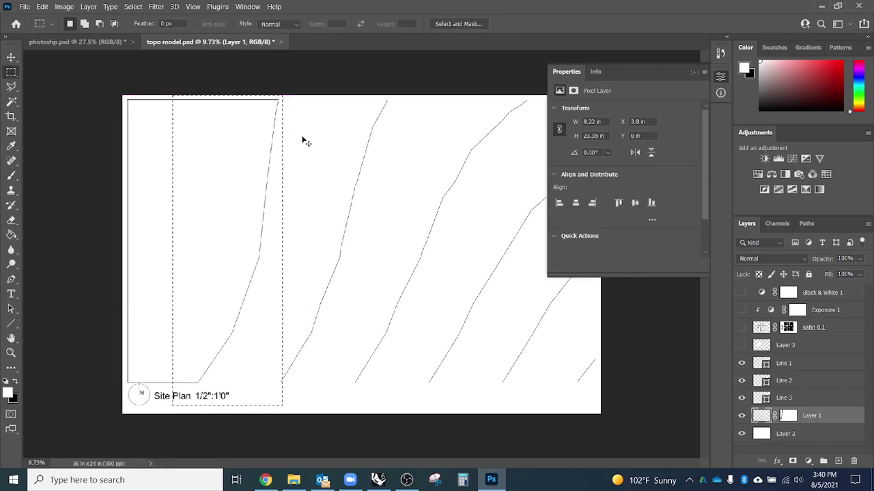
key("ctrl+j")
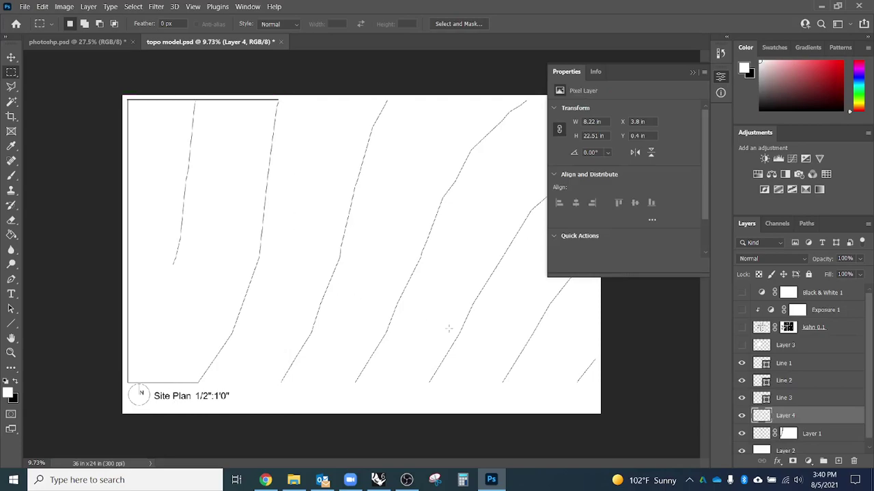
key("v")
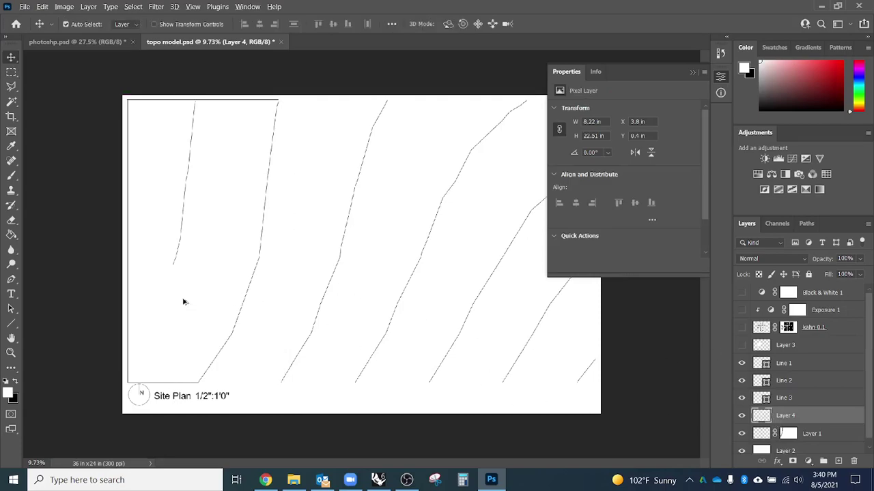
scroll(183, 300, "up", 2)
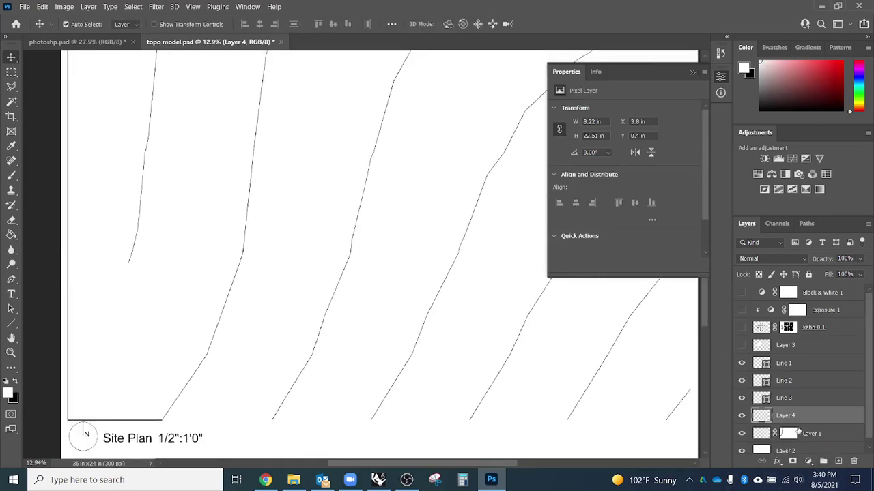
key("ctrl+z")
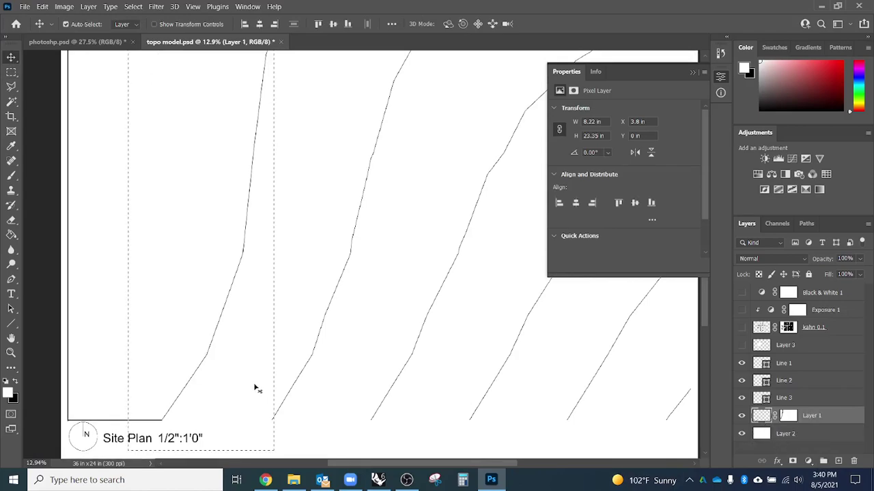
key("ctrl+shift+z")
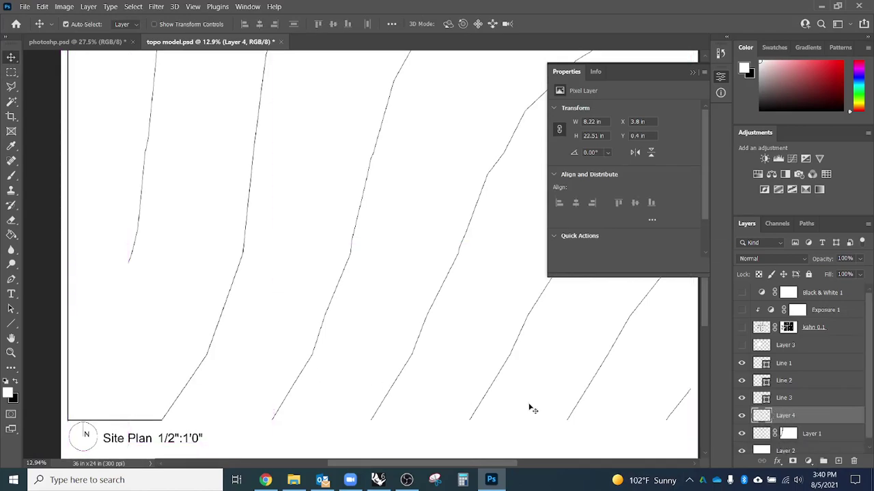
left_click_drag(286, 311, 335, 335)
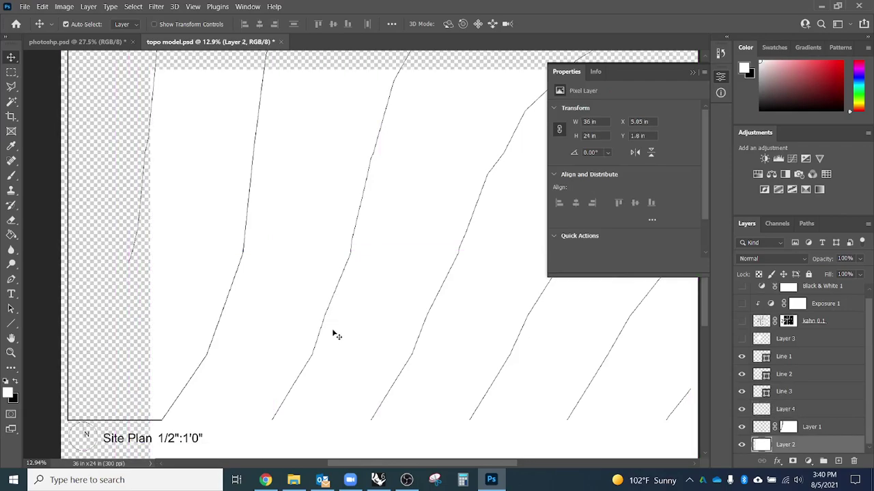
key("ctrl+z")
key("ctrl+z")
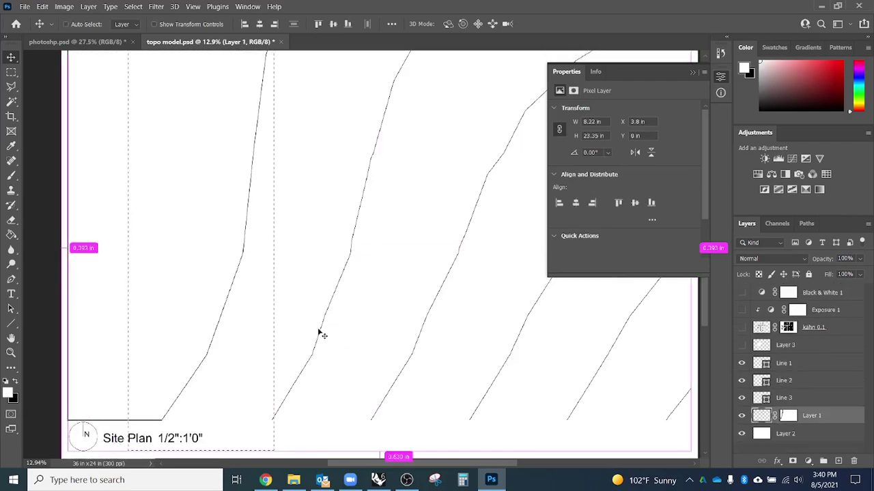
scroll(278, 382, "up", 3)
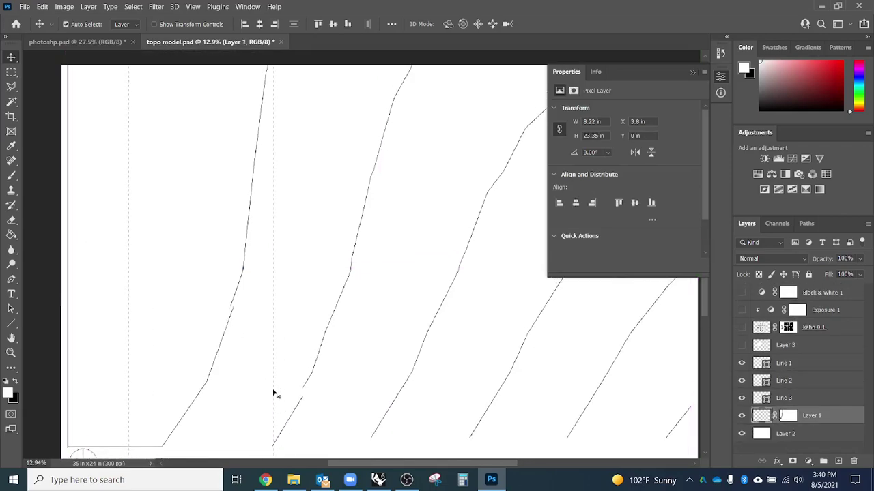
scroll(273, 394, "down", 2)
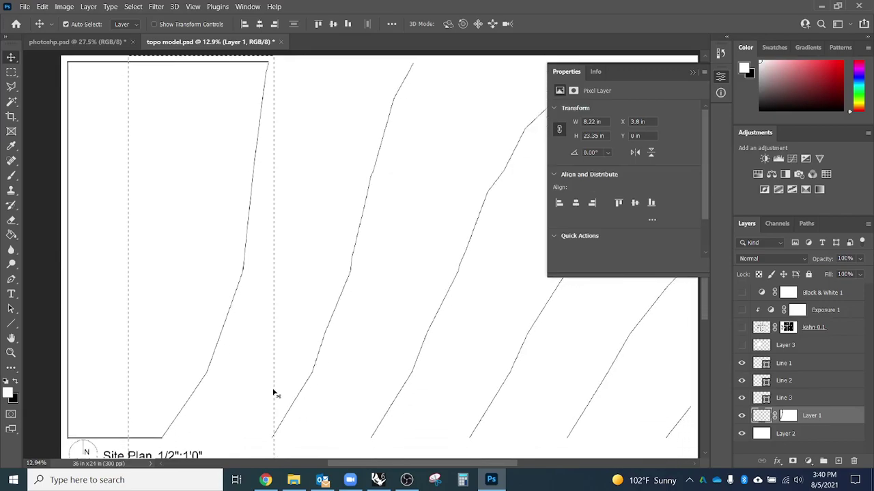
scroll(178, 441, "up", 3)
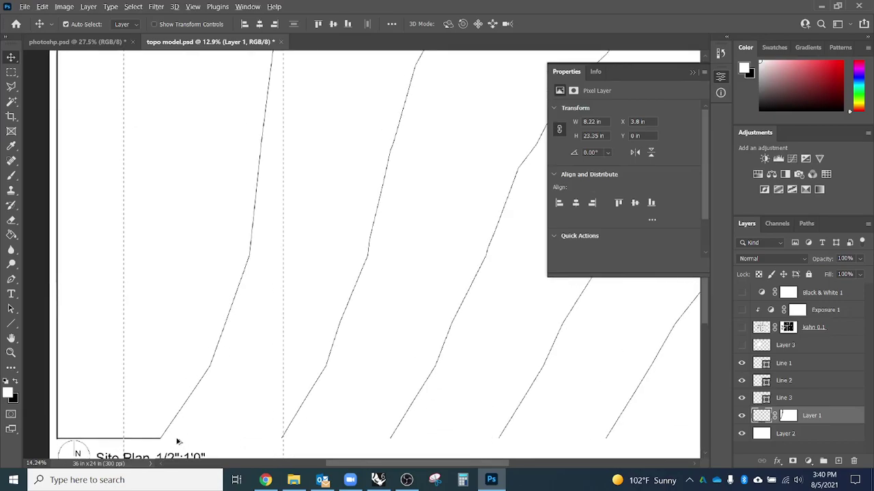
scroll(177, 442, "up", 3)
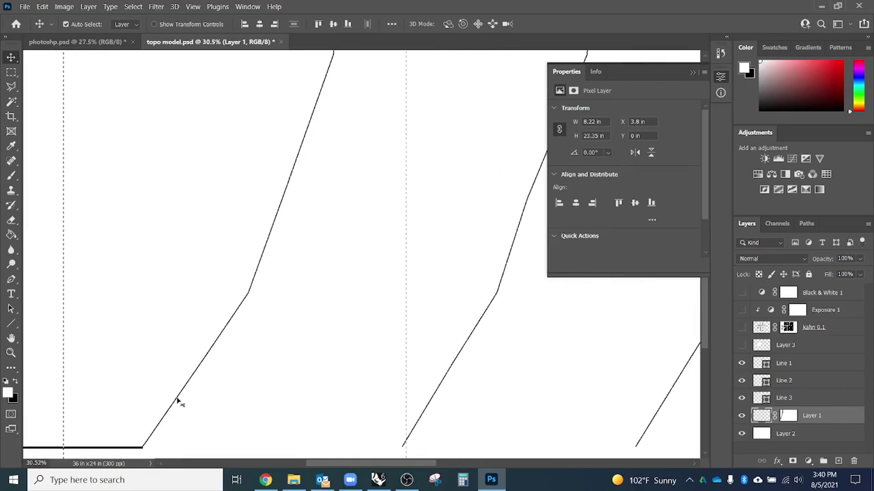
left_click_drag(182, 400, 269, 427)
key("ctrl+z")
Subtract the third contour's lower end and the Site Plan title area from the rectangular selection around the second contour.
scroll(361, 393, "down", 3, "alt")
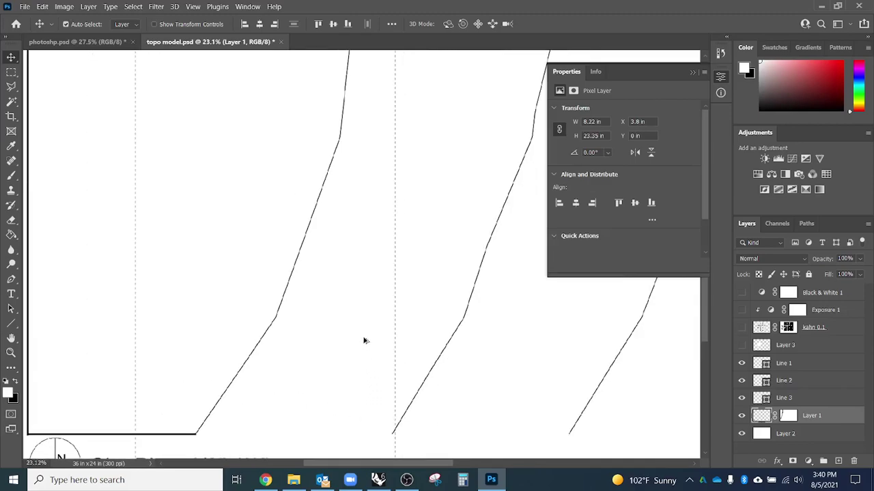
scroll(367, 331, "down", 3)
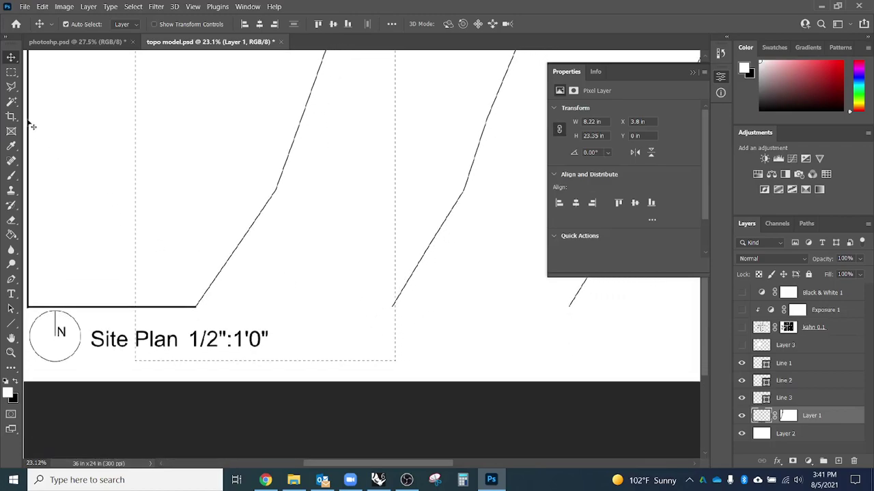
left_click(11, 73)
left_click_drag(427, 372, 303, 231)
scroll(246, 332, "up", 2)
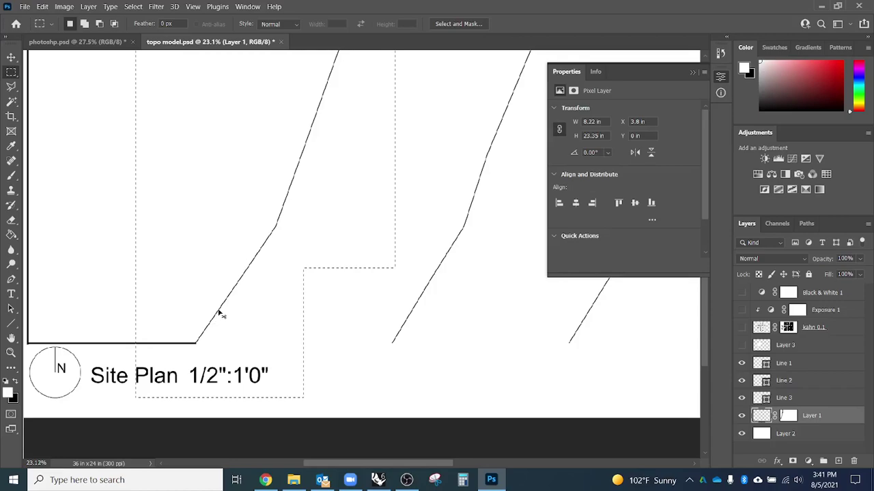
left_click_drag(220, 315, 219, 316)
left_click_drag(316, 413, 135, 356)
left_click_drag(210, 326, 210, 326)
Thicken the selected contour that meets the border's lower corner by duplicating it in small rightward nudges to X 3.86 in, and deselect.
scroll(202, 338, "up", 5)
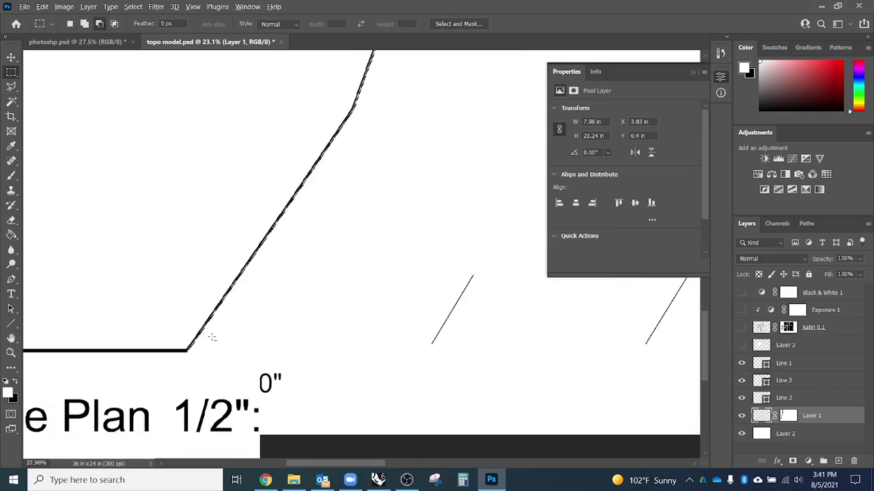
scroll(203, 346, "up", 1)
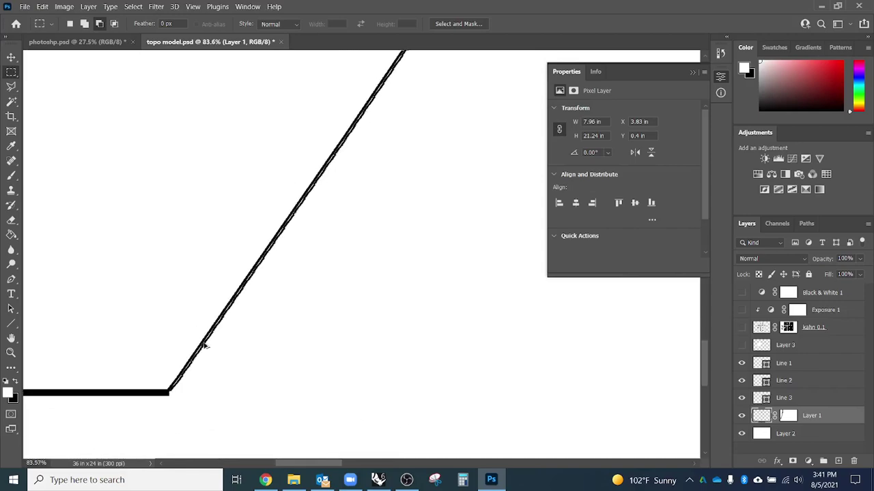
key("ctrl+Right")
key("ctrl+Right")
key("ctrl+Right")
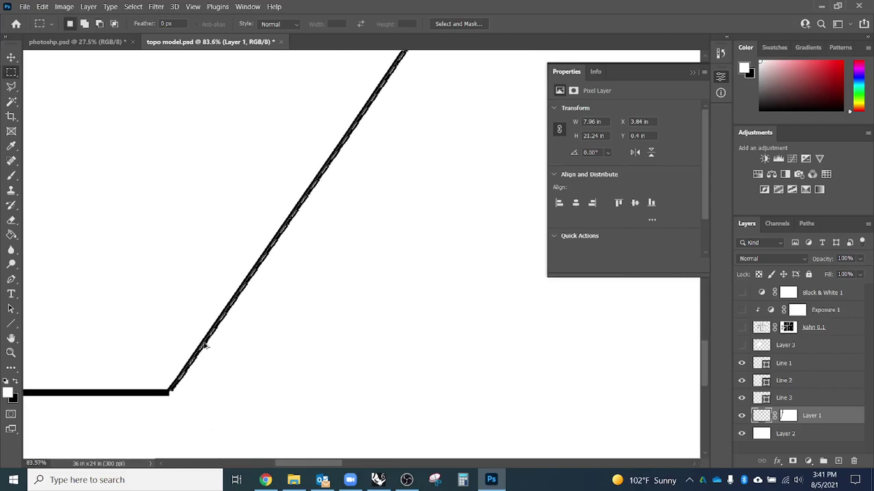
key("ctrl+Left")
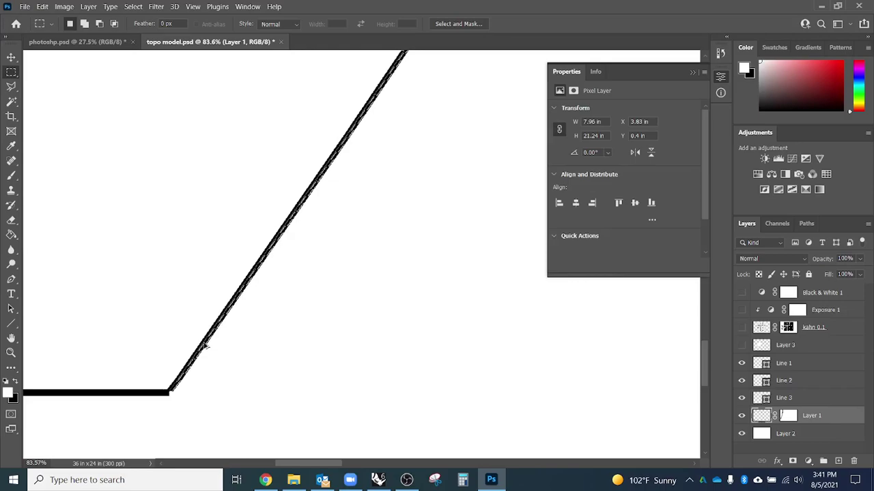
key("ctrl+Right")
key("ctrl+Right")
key("ctrl+Right")
key("ctrl+Right")
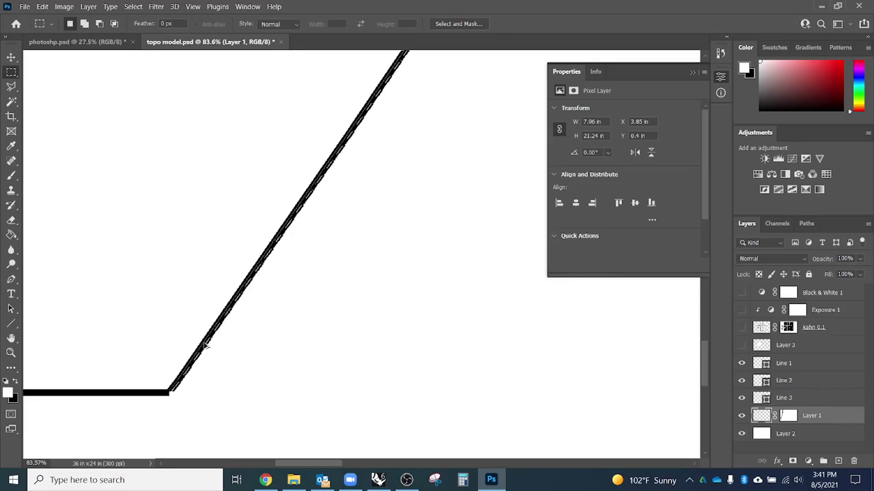
key("ctrl+Right")
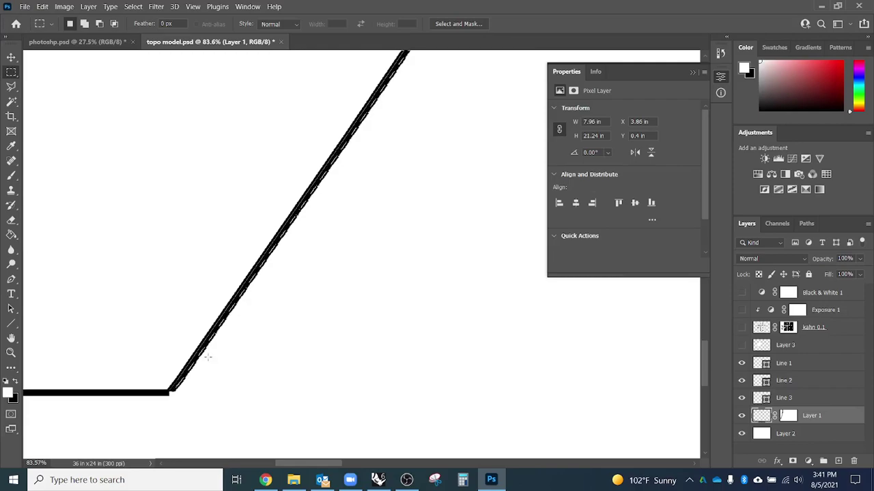
key("ctrl+d")
Make Layer 3, kahn 0.1, Exposure 1 and Black & White 1 visible again over the site plan.
scroll(246, 398, "down", 2)
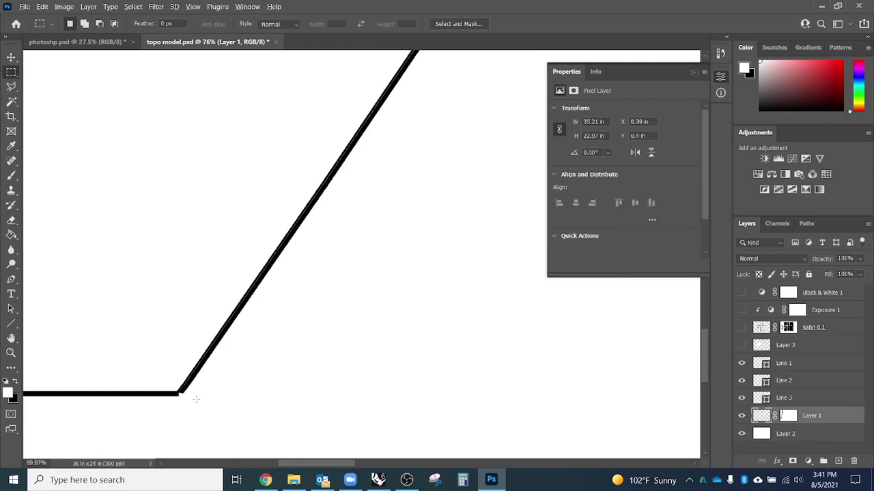
scroll(195, 399, "down", 5)
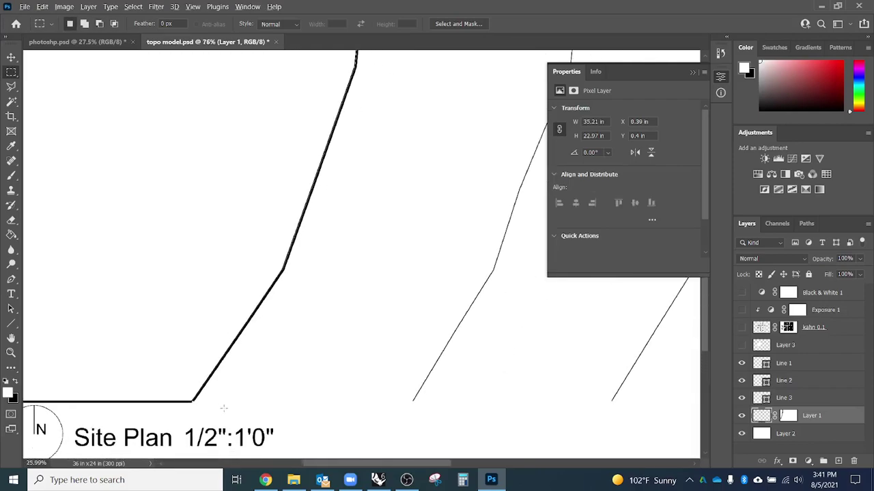
scroll(223, 408, "down", 5)
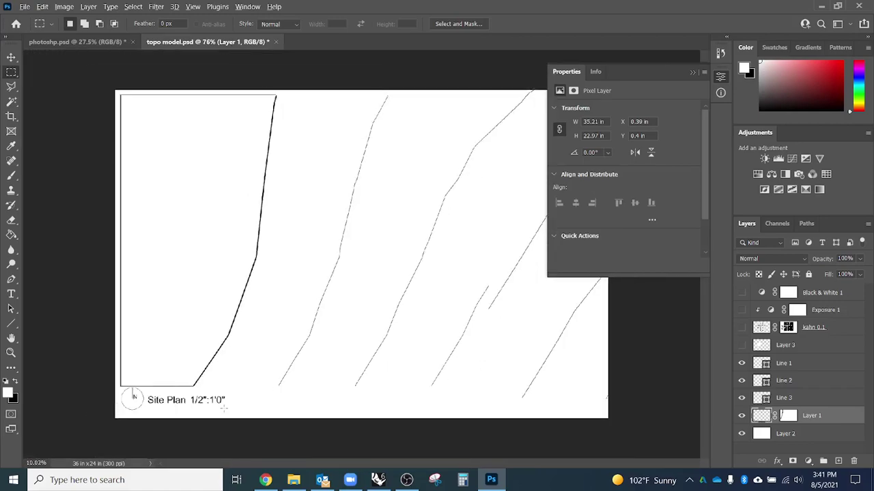
scroll(223, 408, "down", 2)
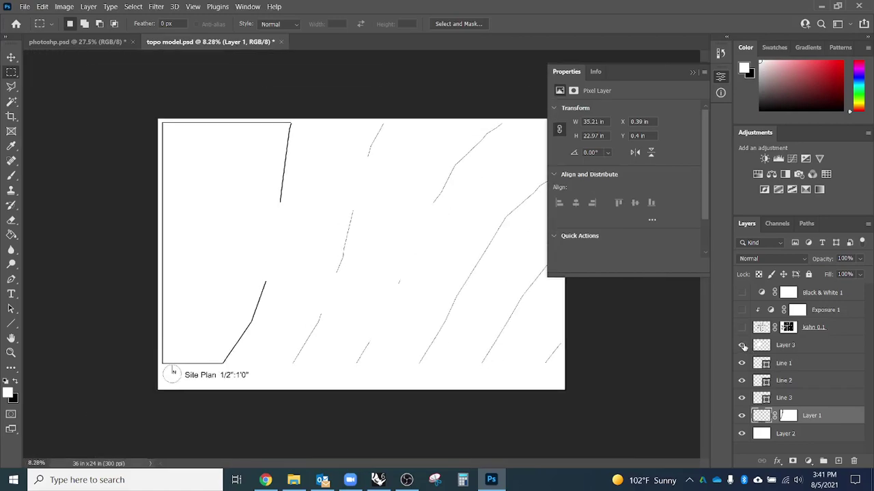
left_click_drag(742, 328, 742, 293)
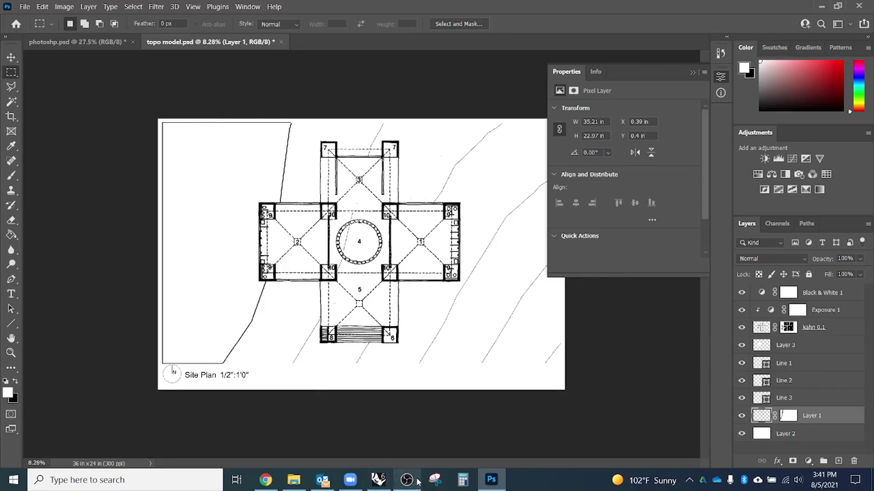
left_click(410, 409)
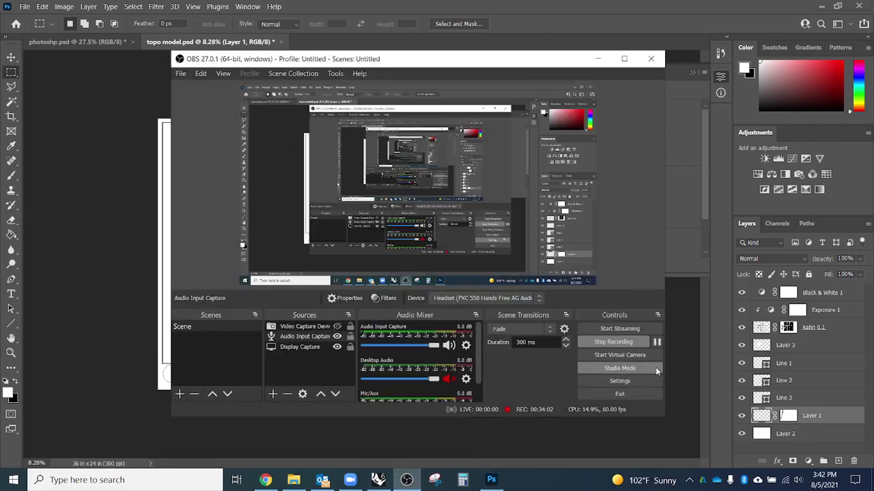